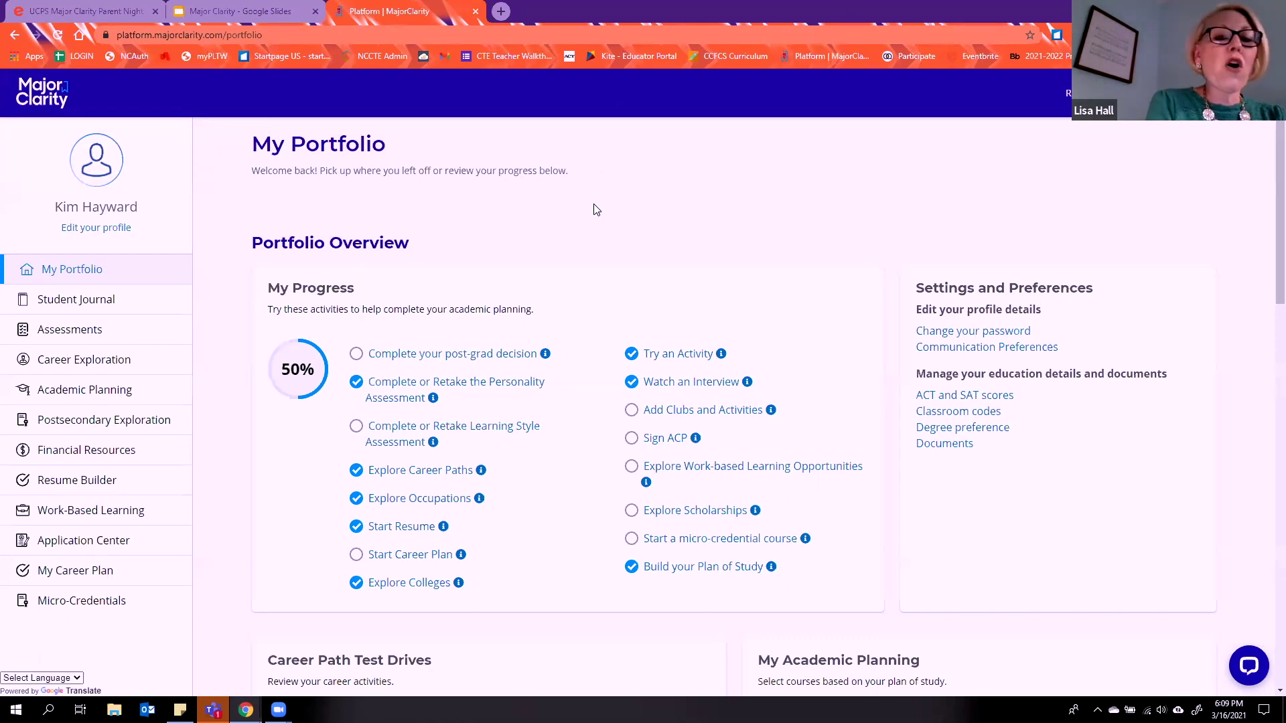
Step: Review the portfolio page, covering progress activities, career path test drives, academic planning, favorites, course history and micro-credentials
{"action": "scroll", "coordinate": [596, 210], "scroll_direction": "down", "scroll_amount": 1}
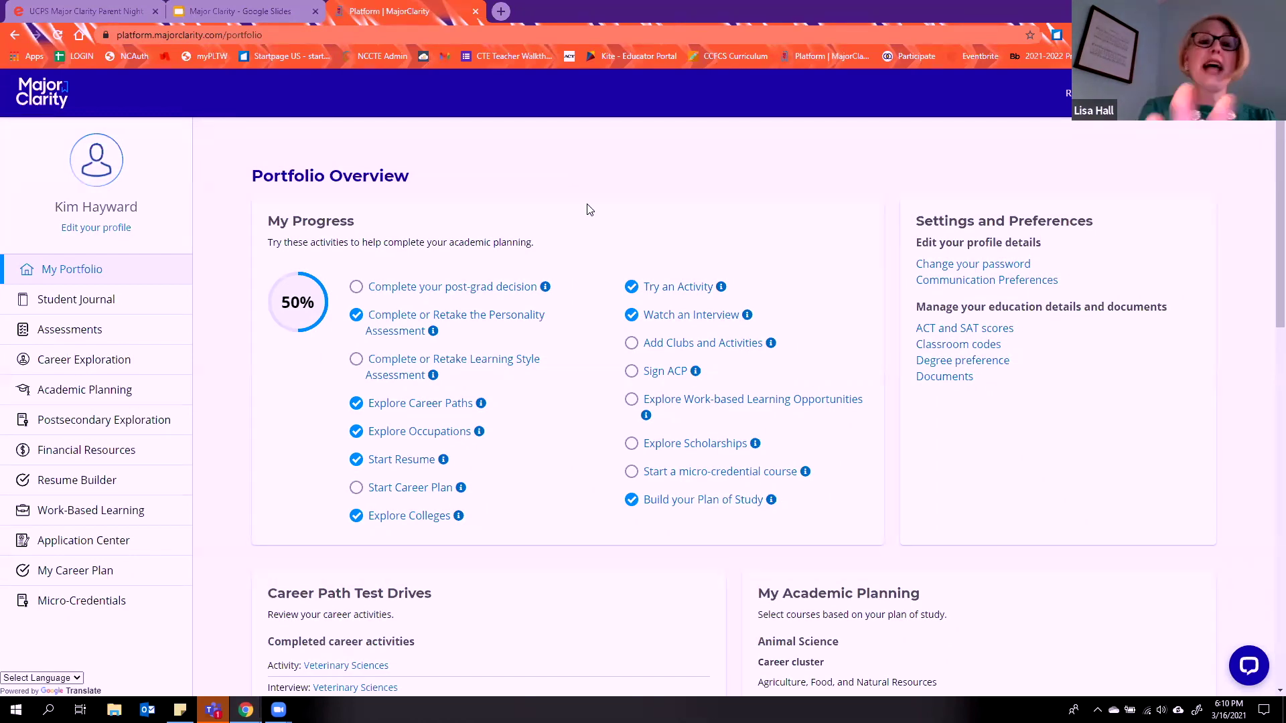
{"action": "scroll", "coordinate": [589, 210], "scroll_direction": "down", "scroll_amount": 1}
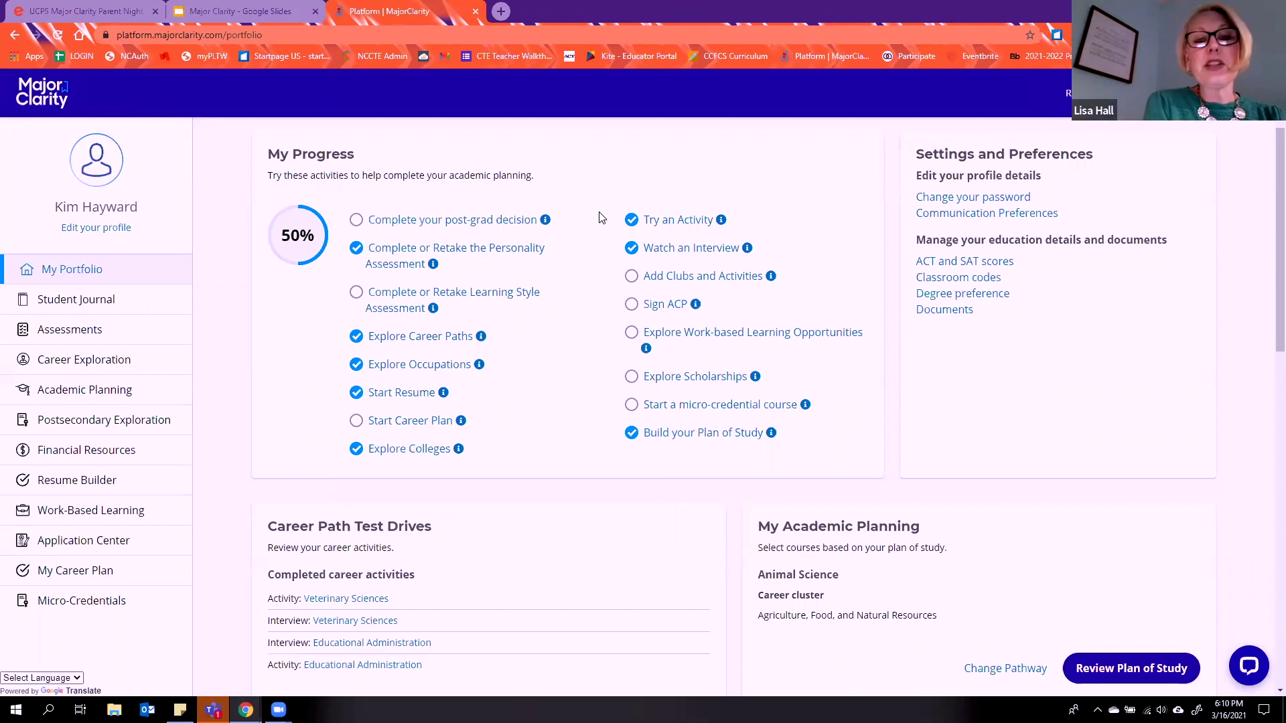
{"action": "scroll", "coordinate": [601, 217], "scroll_direction": "down", "scroll_amount": 1}
{"action": "scroll", "coordinate": [601, 217], "scroll_direction": "down", "scroll_amount": 3}
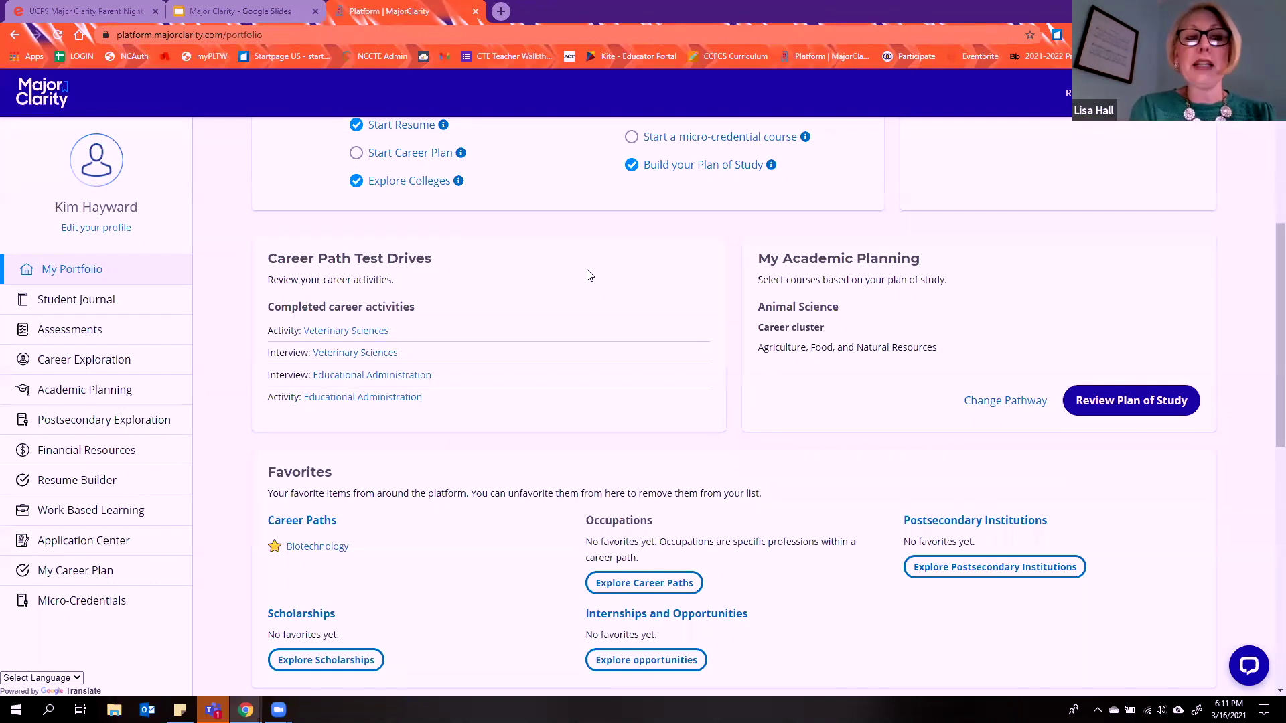
{"action": "scroll", "coordinate": [589, 275], "scroll_direction": "down", "scroll_amount": 2}
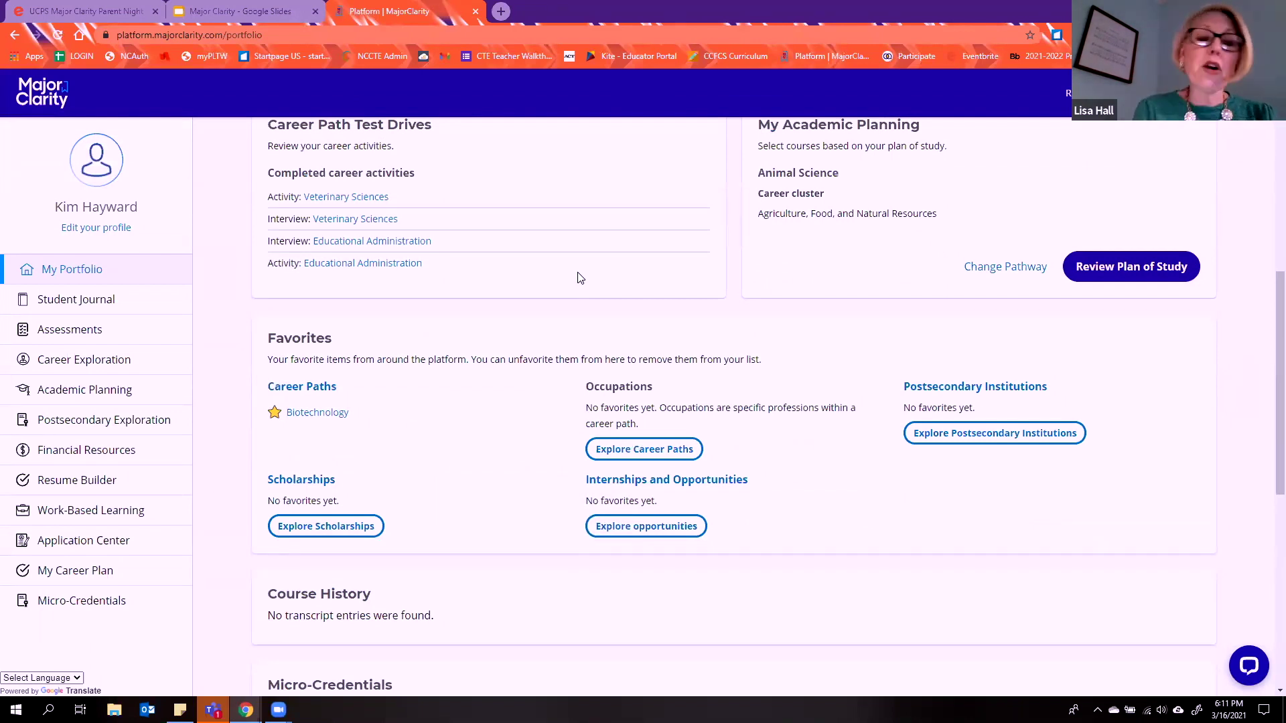
{"action": "scroll", "coordinate": [580, 278], "scroll_direction": "down", "scroll_amount": 1}
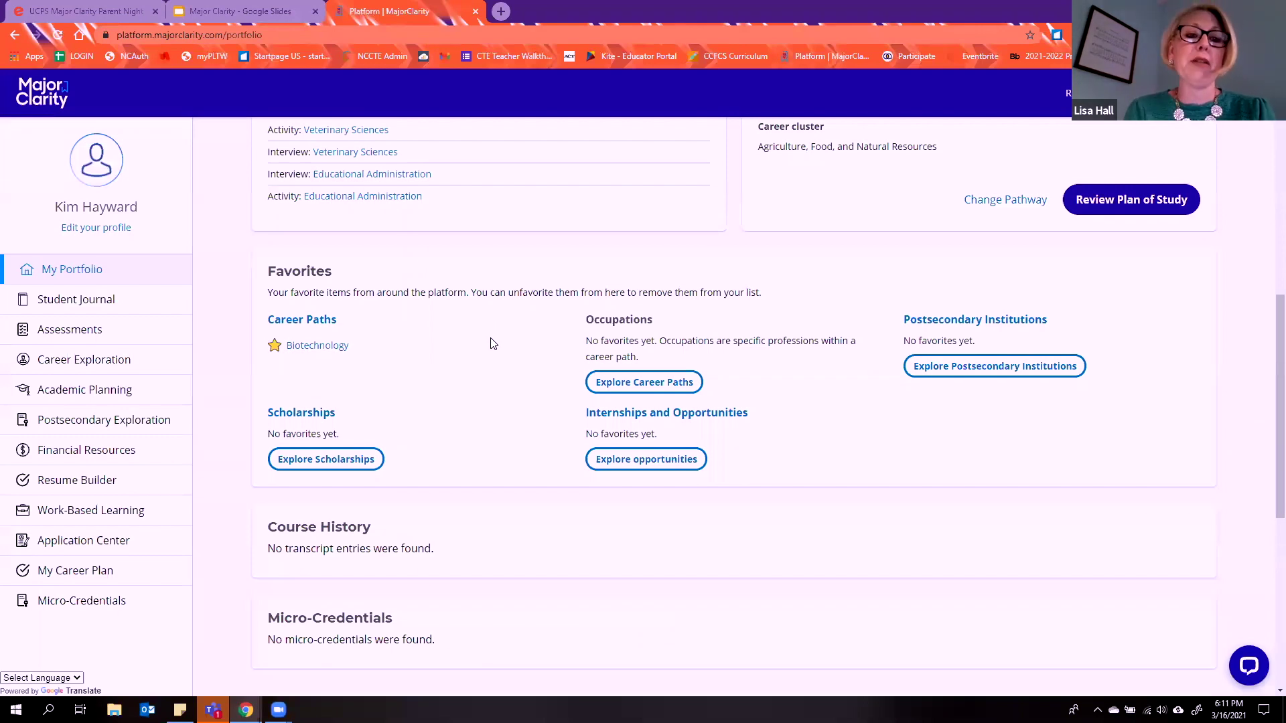
{"action": "scroll", "coordinate": [493, 344], "scroll_direction": "up", "scroll_amount": 10}
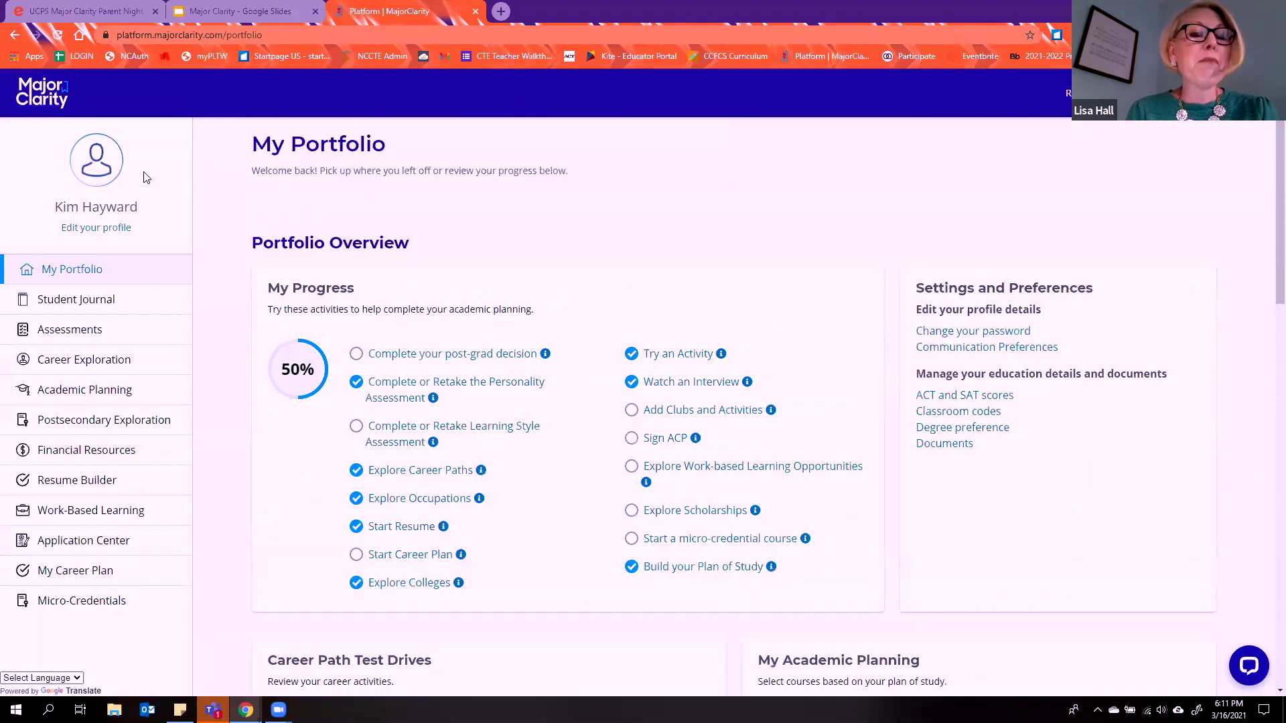
Step: Open the student's assessments and read the description of the Realistic personality type, closing it when done
{"action": "left_click", "coordinate": [74, 332]}
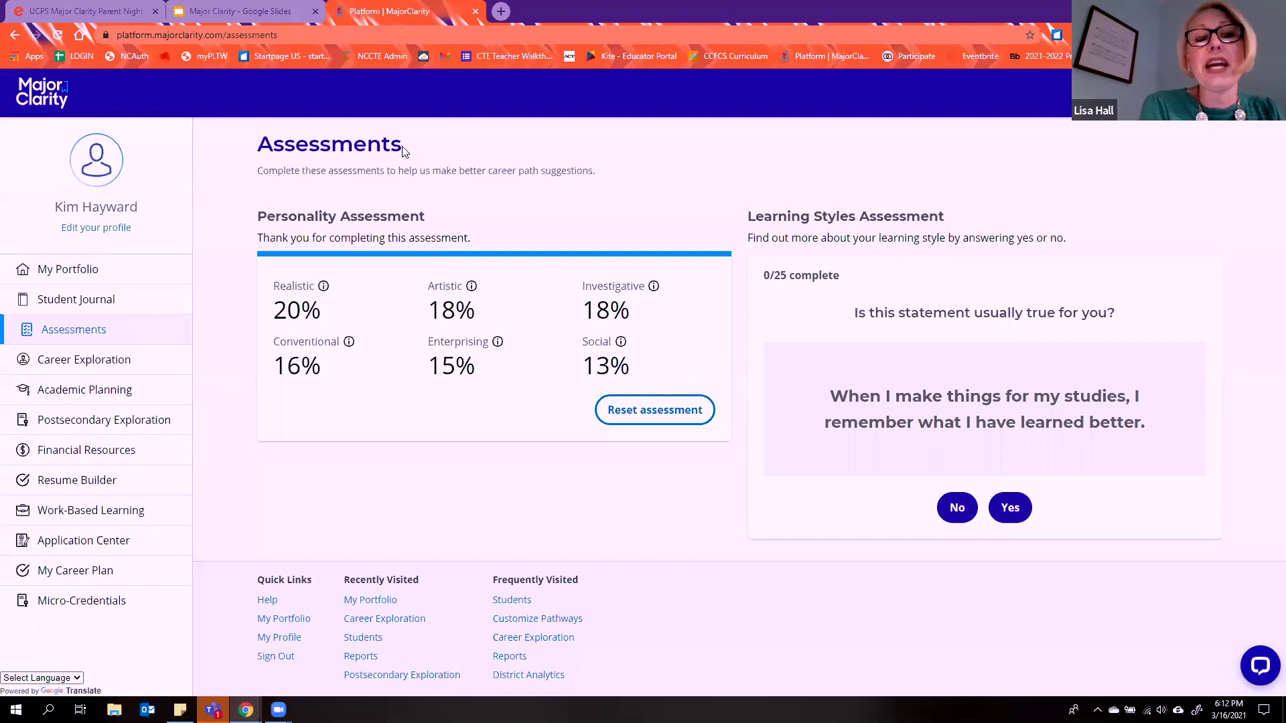
{"action": "left_click", "coordinate": [324, 288]}
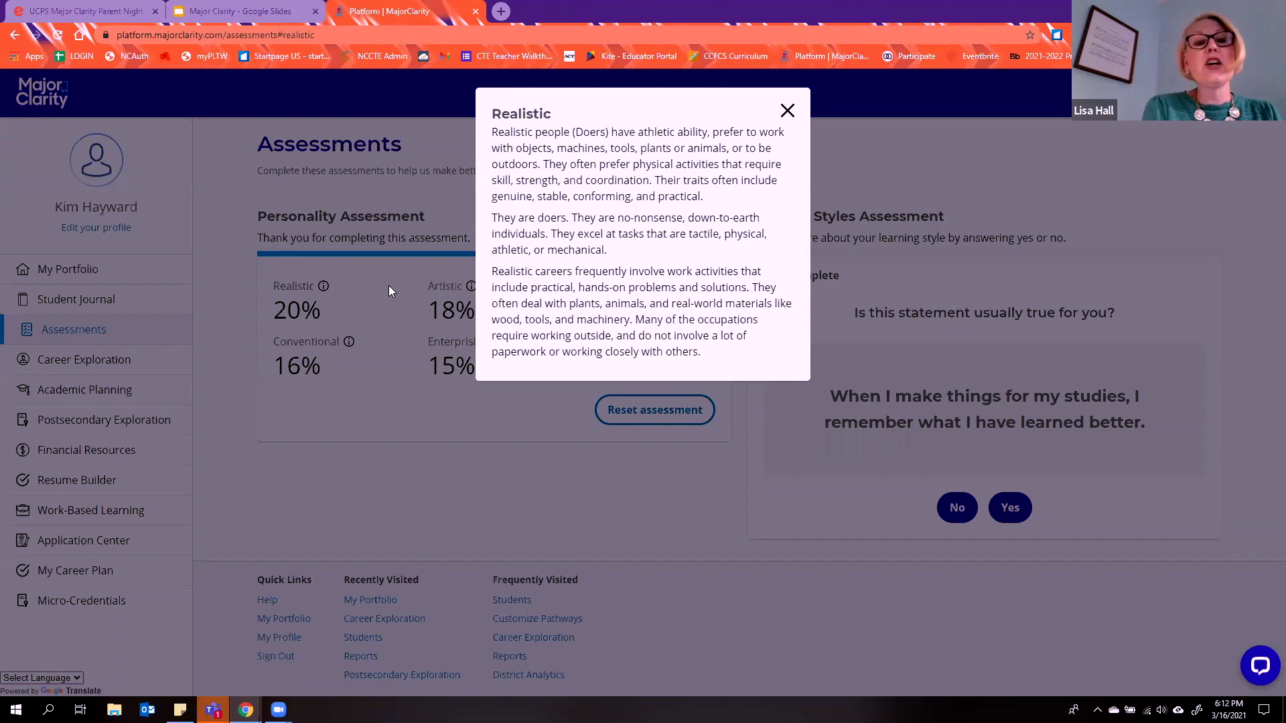
{"action": "left_click", "coordinate": [788, 111]}
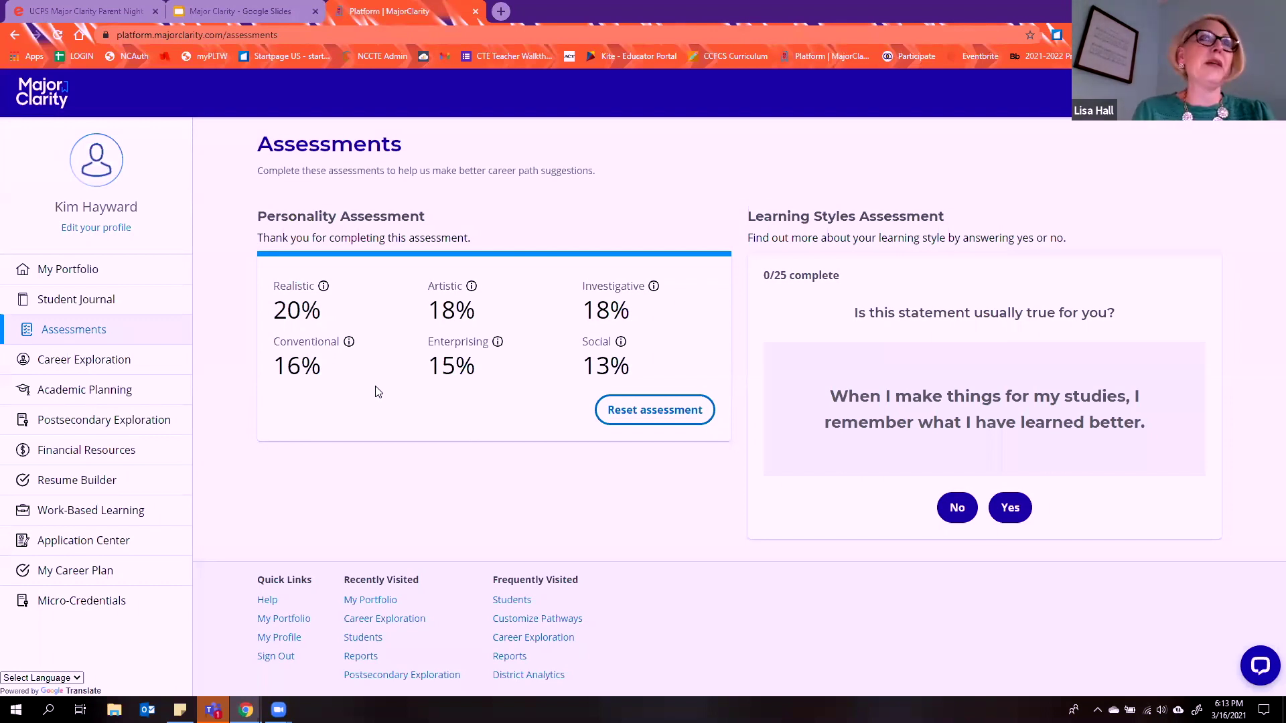
{"action": "left_click", "coordinate": [705, 409]}
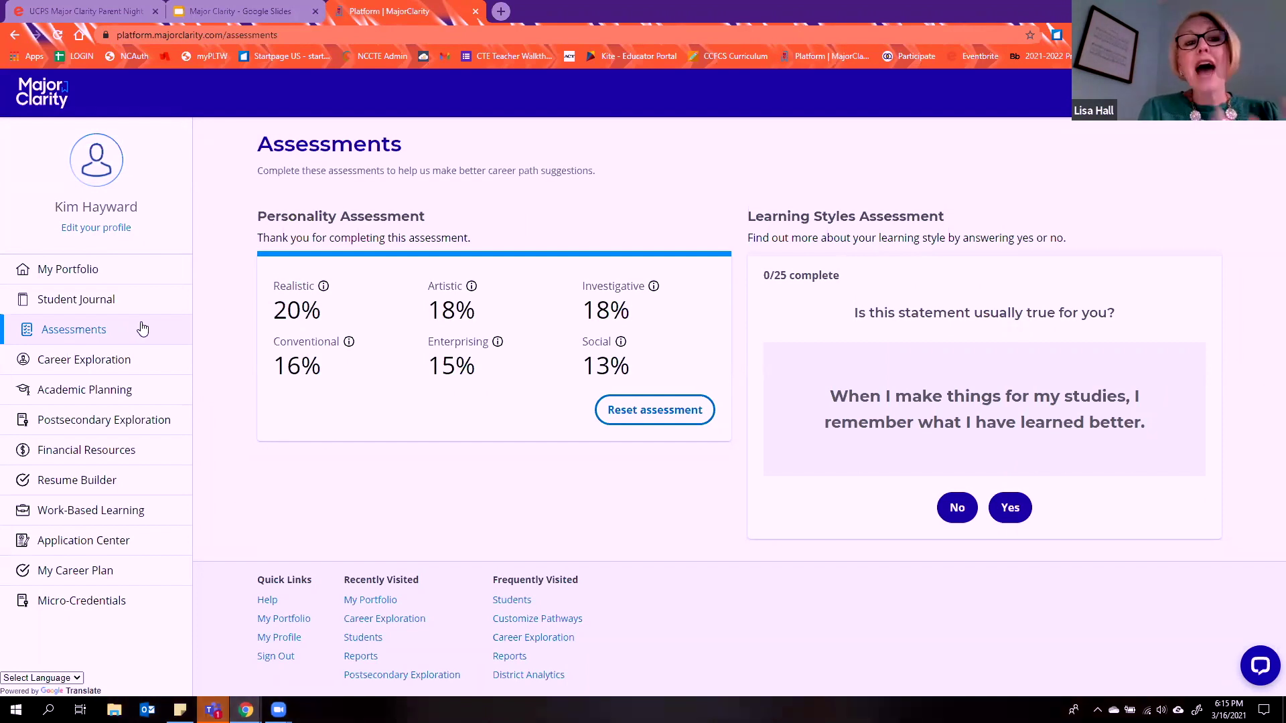
Step: Open Career Exploration and look through the career paths and their fit scores, from the best matches to the lowest
{"action": "left_click", "coordinate": [115, 365]}
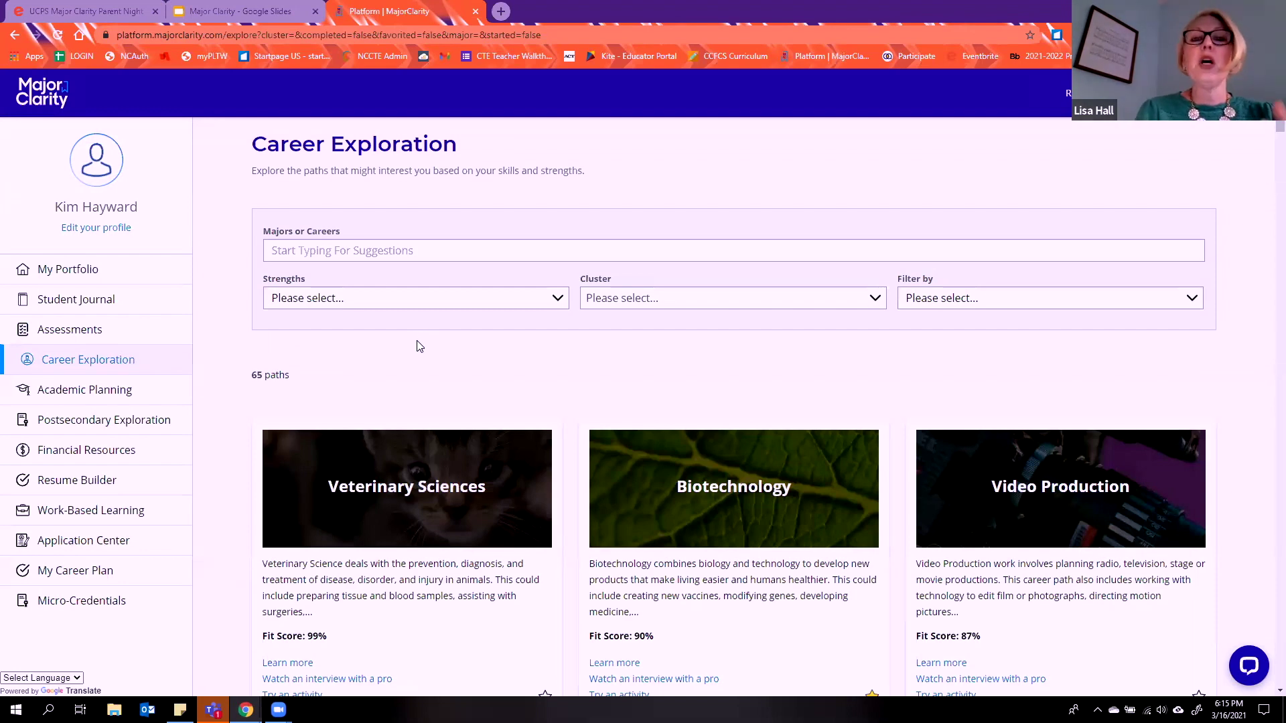
{"action": "scroll", "coordinate": [418, 346], "scroll_direction": "down", "scroll_amount": 2}
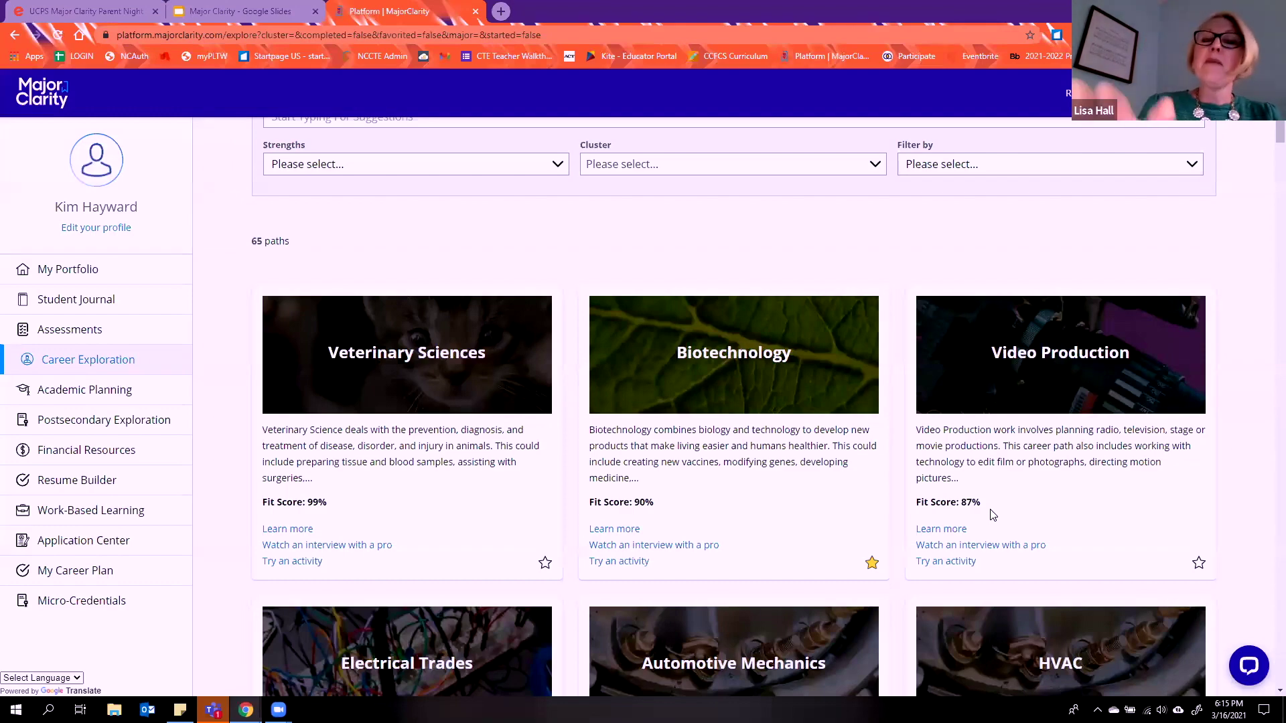
{"action": "scroll", "coordinate": [861, 486], "scroll_direction": "down", "scroll_amount": 1}
{"action": "scroll", "coordinate": [861, 487], "scroll_direction": "down", "scroll_amount": 6}
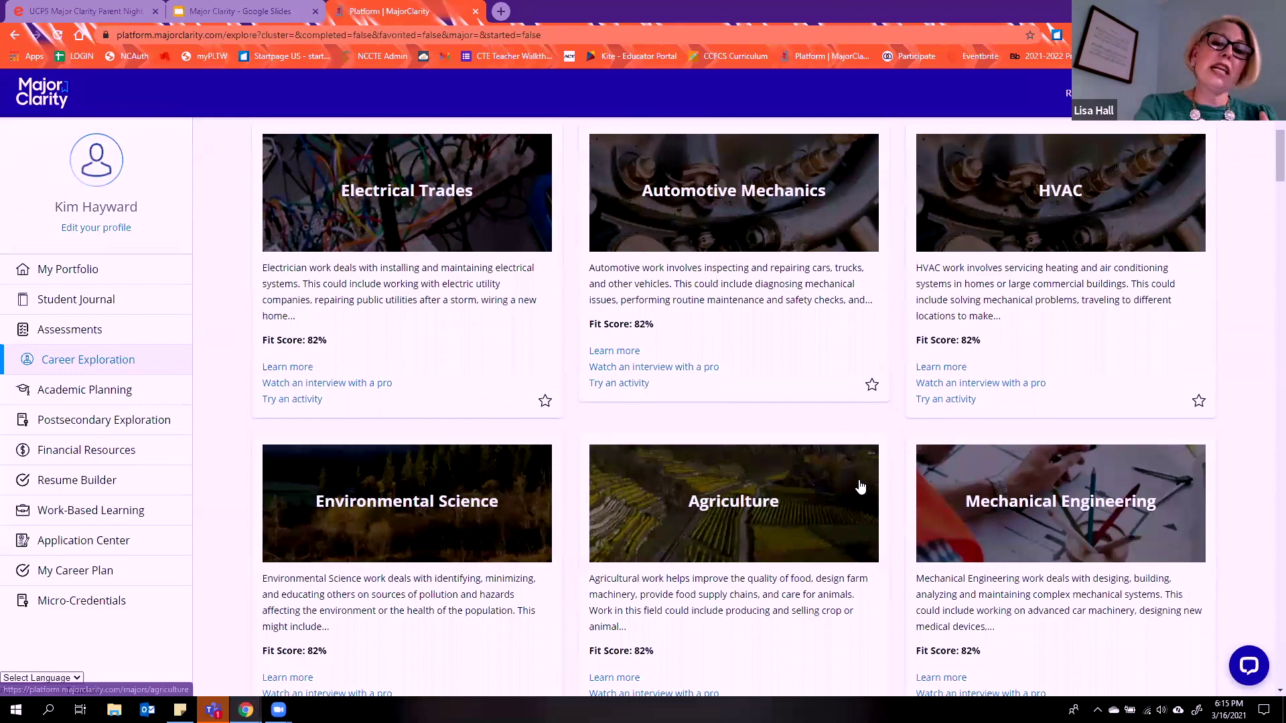
{"action": "scroll", "coordinate": [860, 487], "scroll_direction": "down", "scroll_amount": 4}
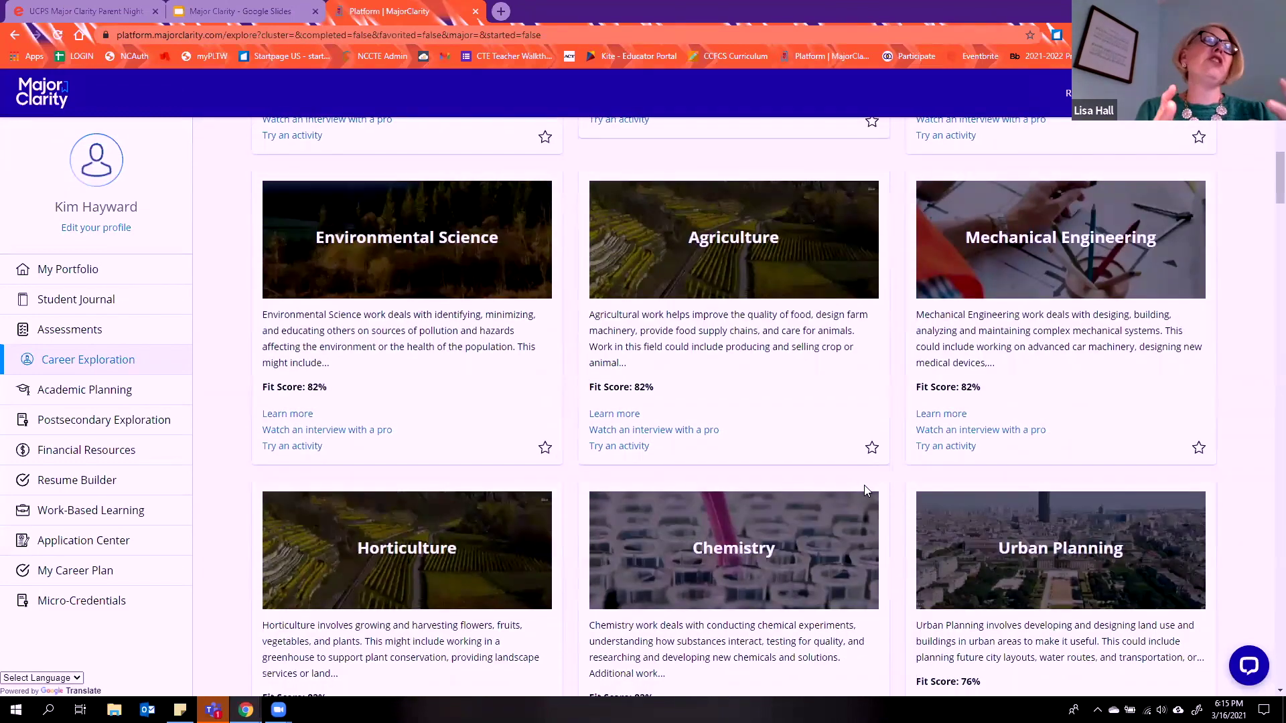
{"action": "scroll", "coordinate": [864, 491], "scroll_direction": "down", "scroll_amount": 2}
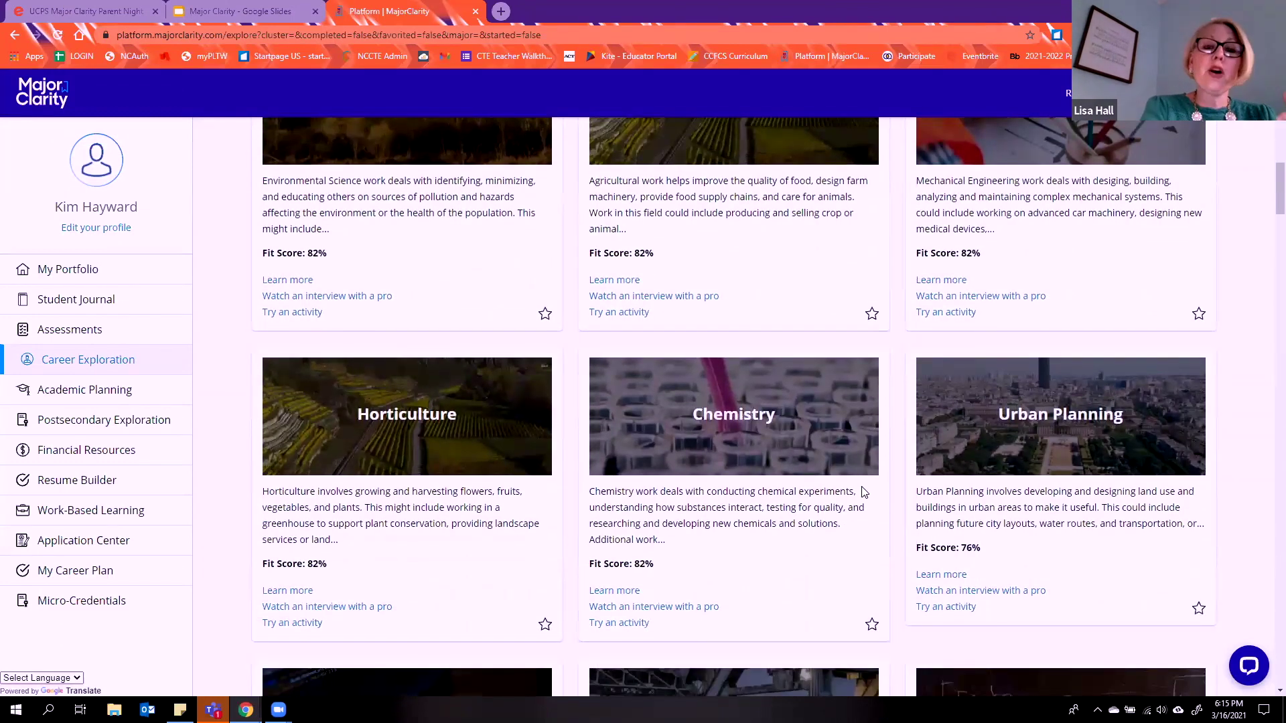
{"action": "scroll", "coordinate": [863, 494], "scroll_direction": "down", "scroll_amount": 1}
{"action": "scroll", "coordinate": [862, 493], "scroll_direction": "down", "scroll_amount": 6}
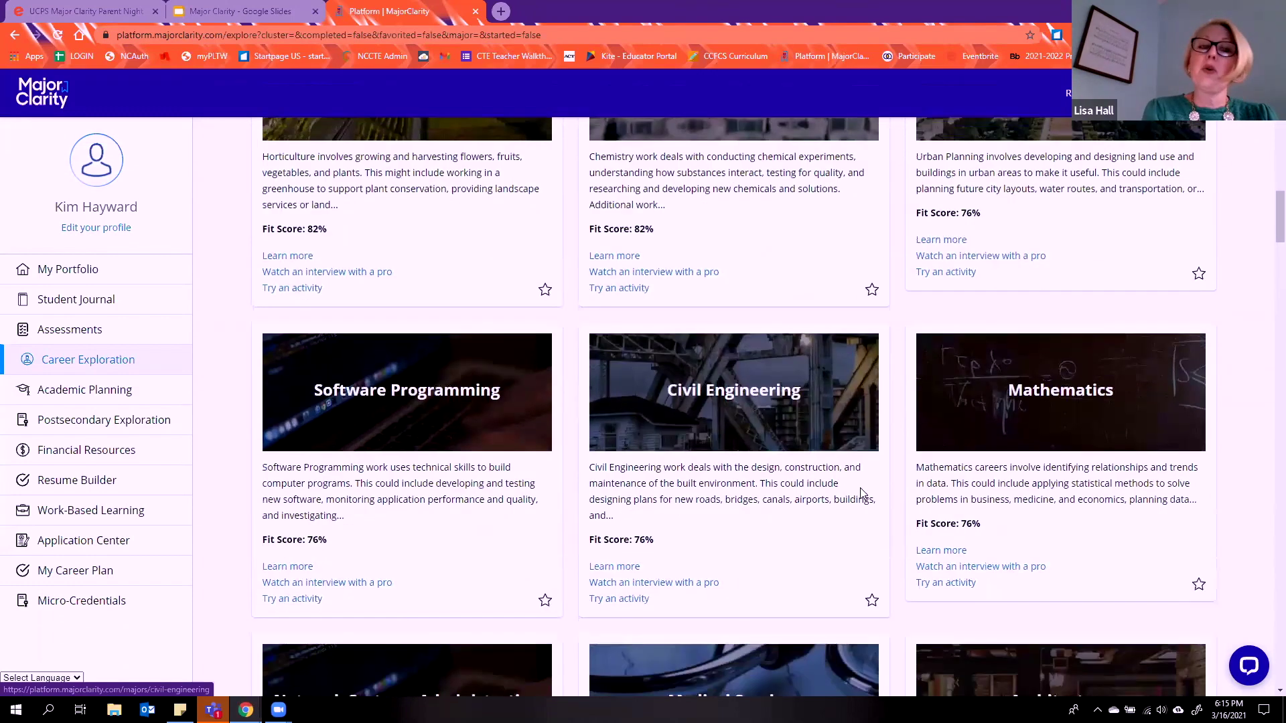
{"action": "scroll", "coordinate": [862, 493], "scroll_direction": "down", "scroll_amount": 4}
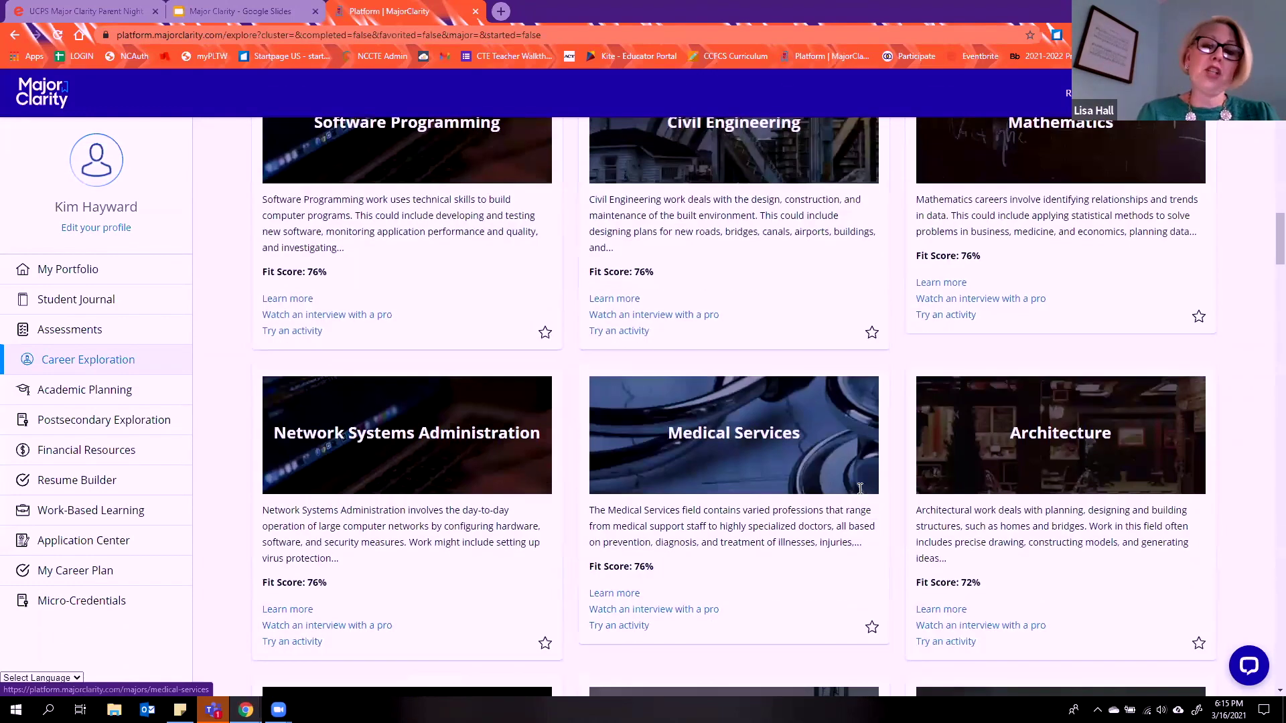
{"action": "scroll", "coordinate": [860, 493], "scroll_direction": "down", "scroll_amount": 4}
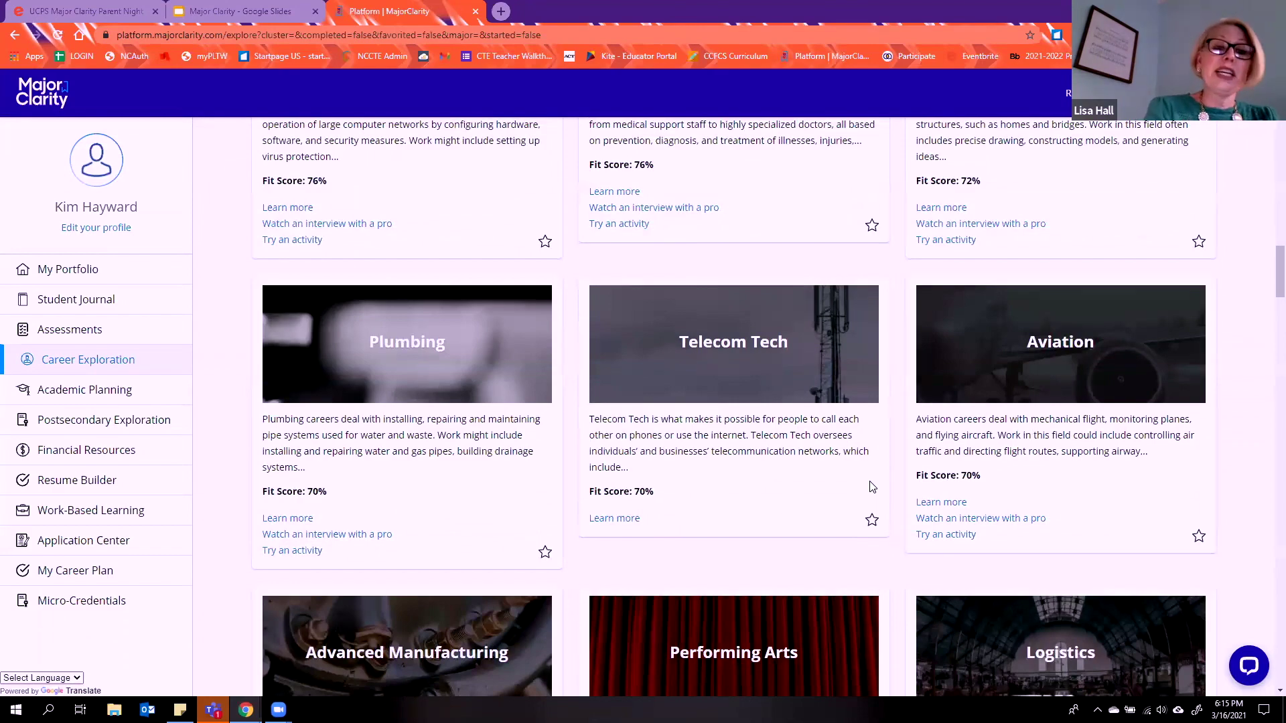
{"action": "scroll", "coordinate": [872, 487], "scroll_direction": "down", "scroll_amount": 5}
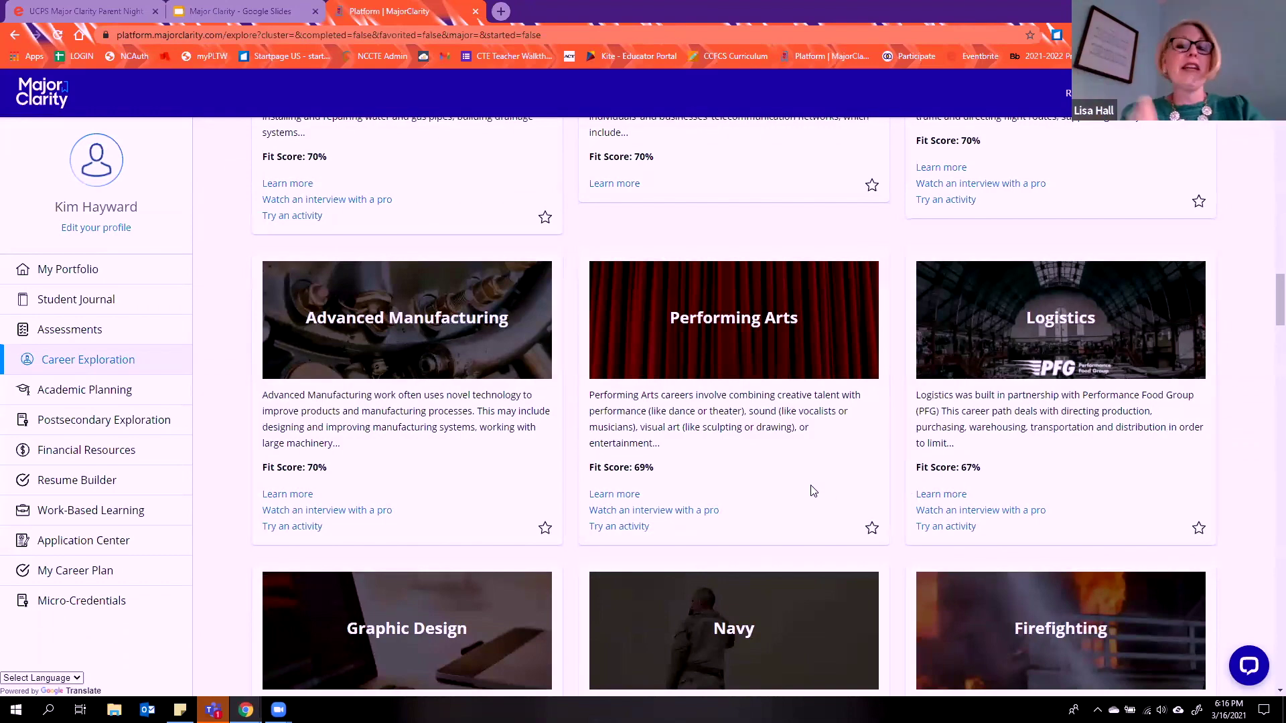
{"action": "scroll", "coordinate": [813, 491], "scroll_direction": "down", "scroll_amount": 9}
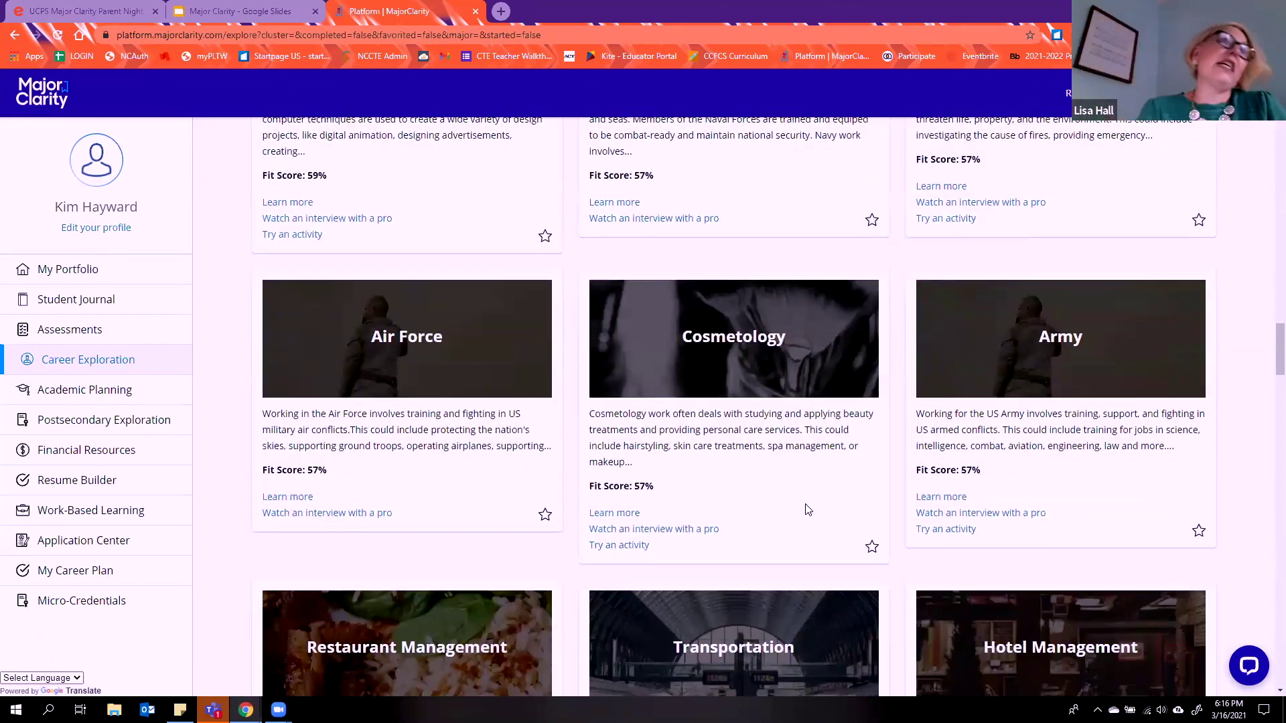
{"action": "scroll", "coordinate": [808, 510], "scroll_direction": "down", "scroll_amount": 2}
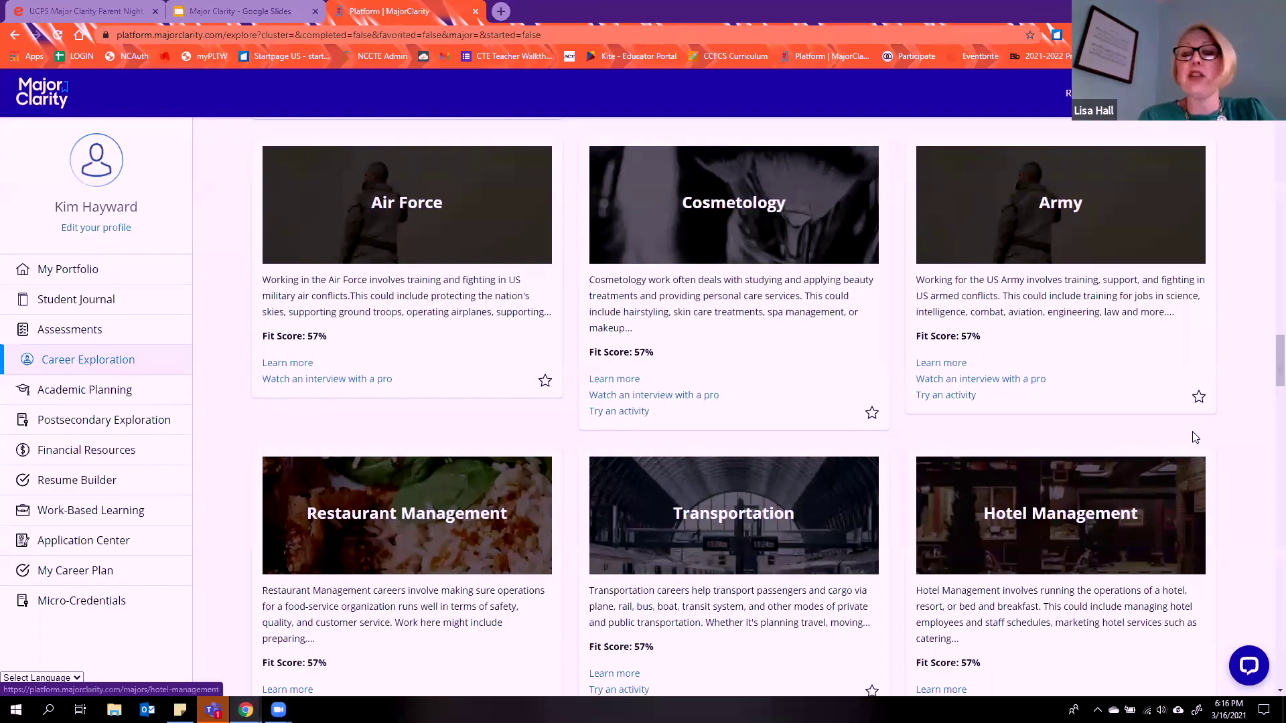
{"action": "scroll", "coordinate": [1268, 360], "scroll_direction": "down", "scroll_amount": 5}
{"action": "scroll", "coordinate": [1267, 566], "scroll_direction": "down", "scroll_amount": 20}
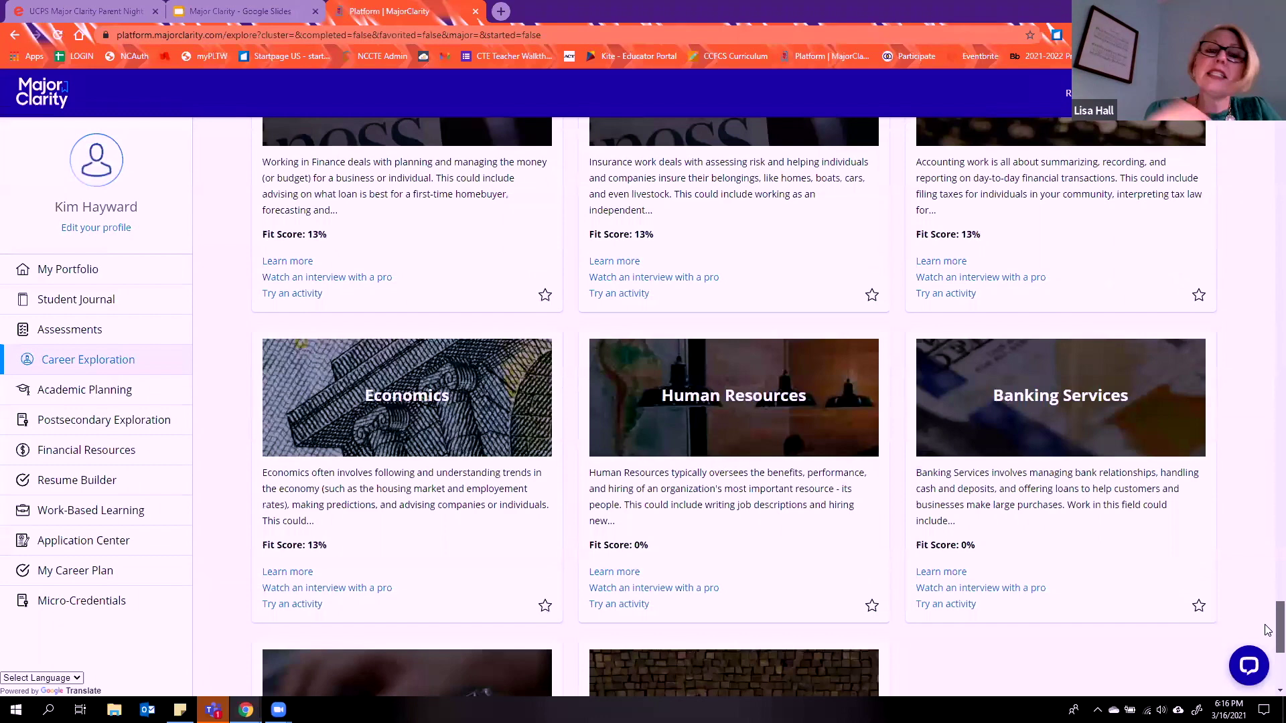
{"action": "scroll", "coordinate": [1268, 629], "scroll_direction": "down", "scroll_amount": 1}
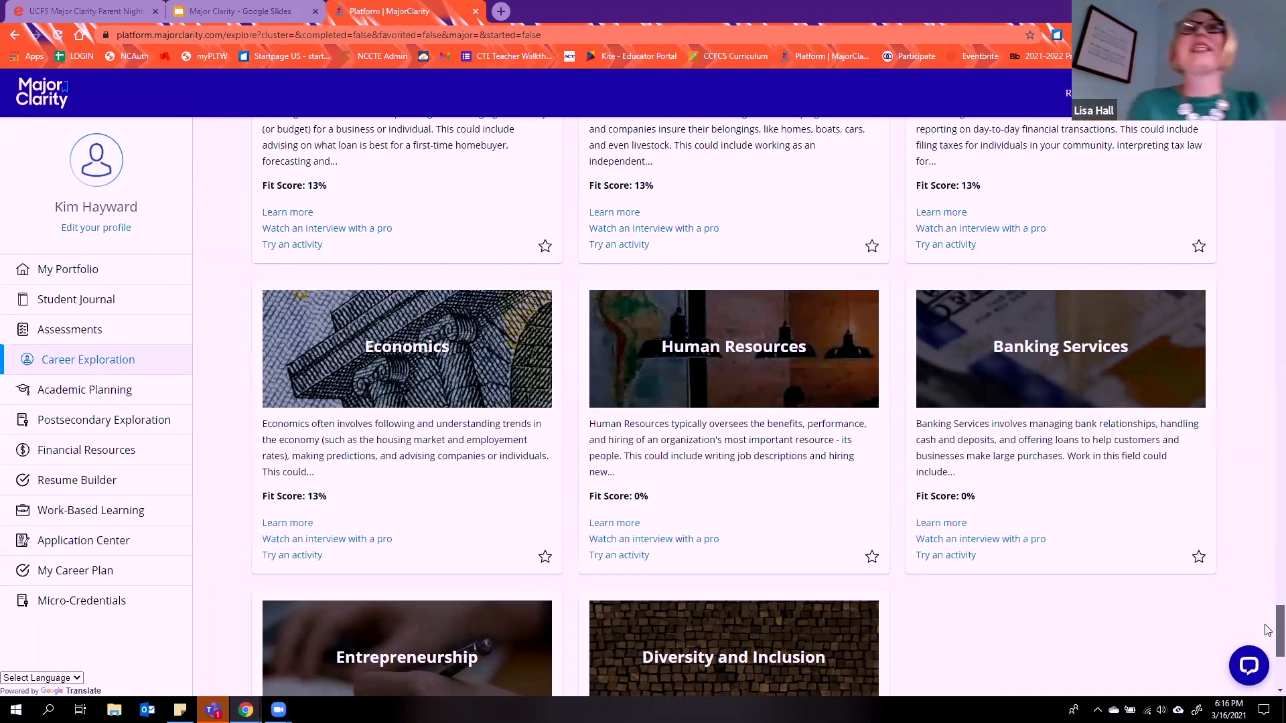
Step: Open the Veterinary Sciences career path and review its description, interview and activity options, and occupation education levels
{"action": "scroll", "coordinate": [1268, 626], "scroll_direction": "up", "scroll_amount": 2}
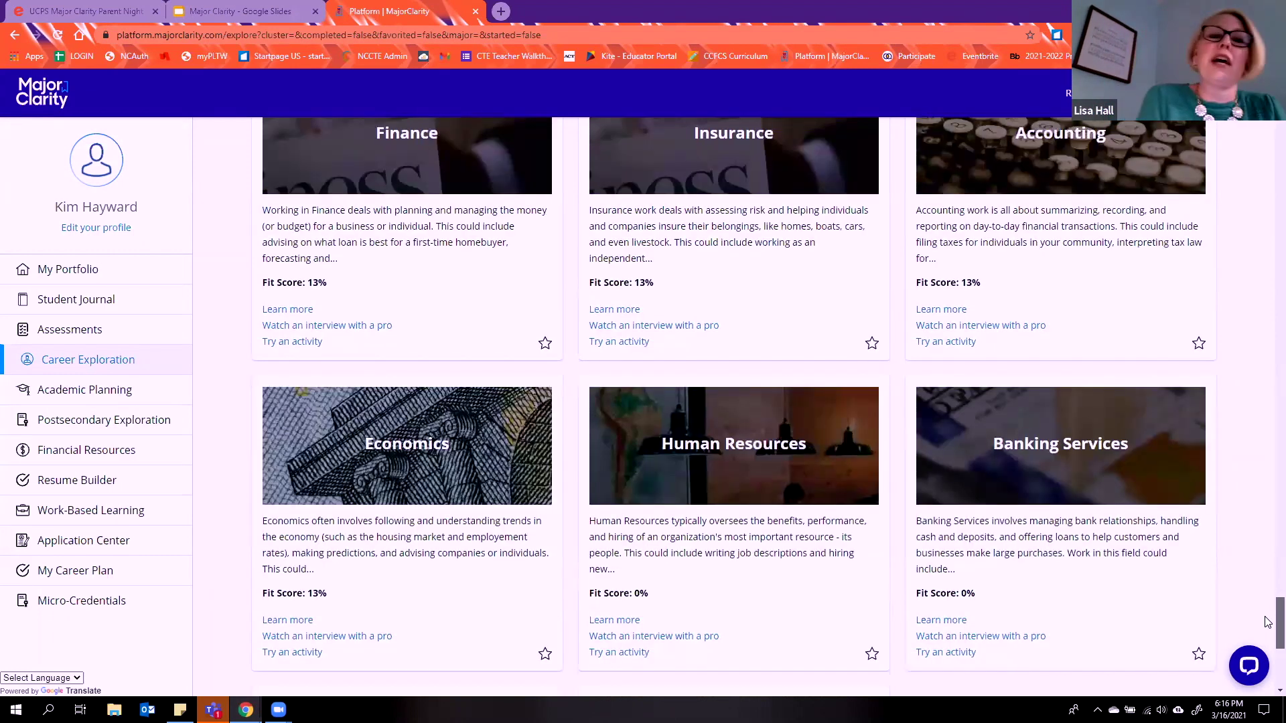
{"action": "scroll", "coordinate": [1267, 623], "scroll_direction": "up", "scroll_amount": 15}
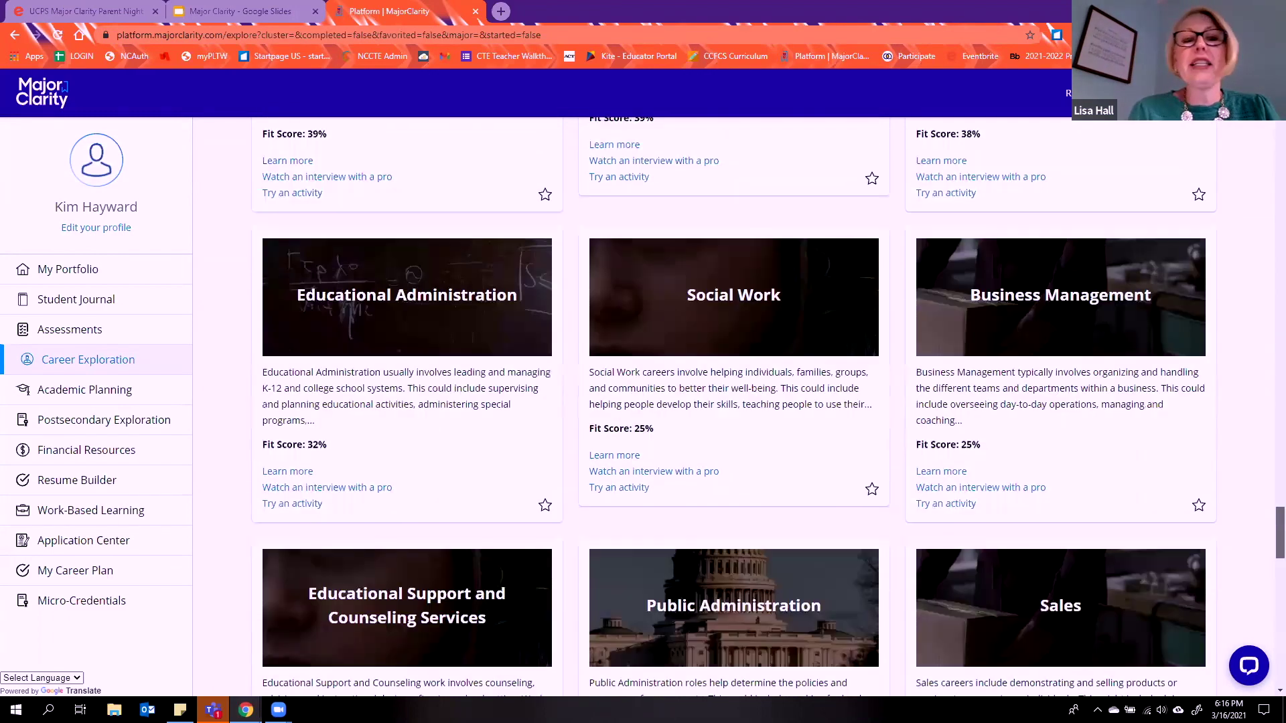
{"action": "scroll", "coordinate": [961, 436], "scroll_direction": "up", "scroll_amount": 20}
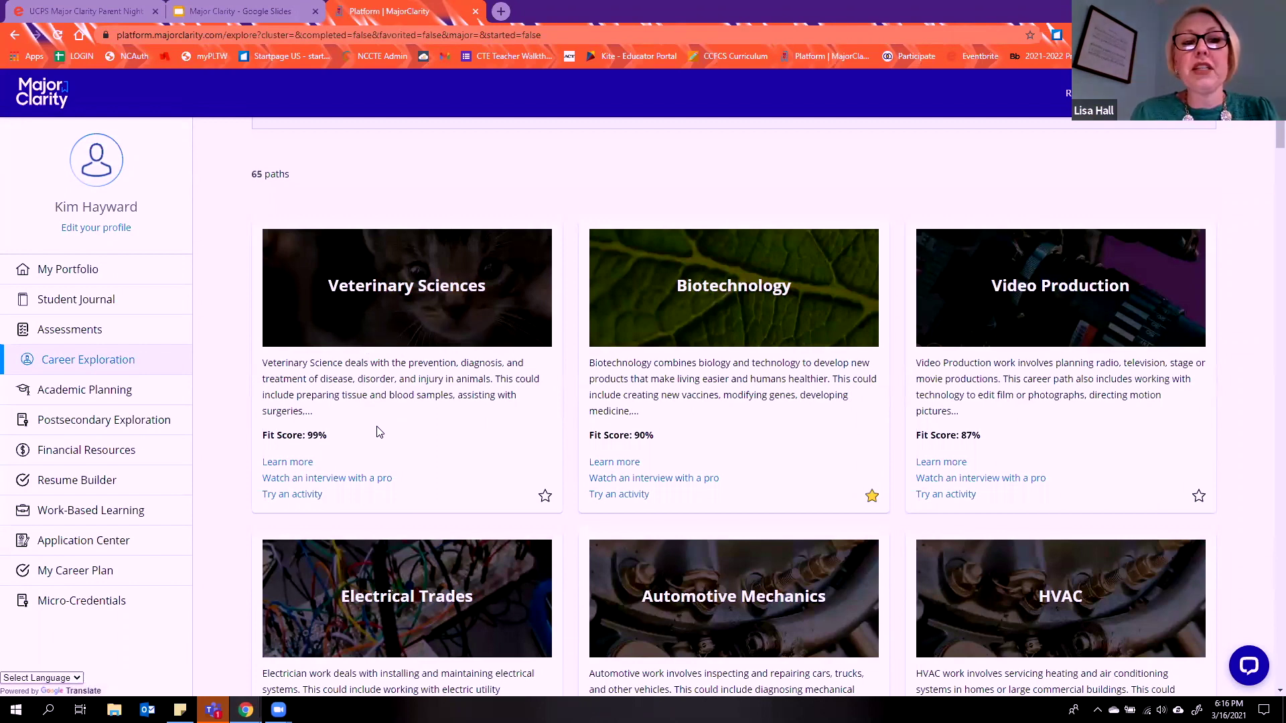
{"action": "left_click", "coordinate": [380, 320]}
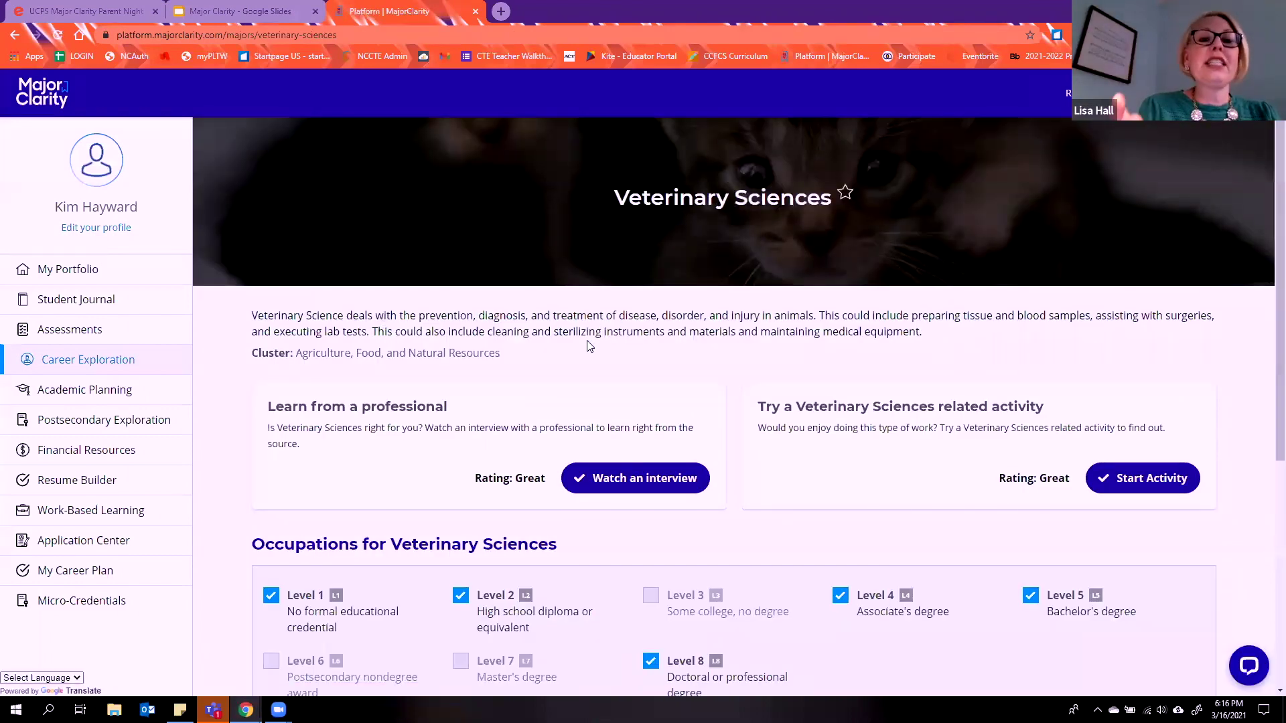
{"action": "scroll", "coordinate": [587, 349], "scroll_direction": "down", "scroll_amount": 1}
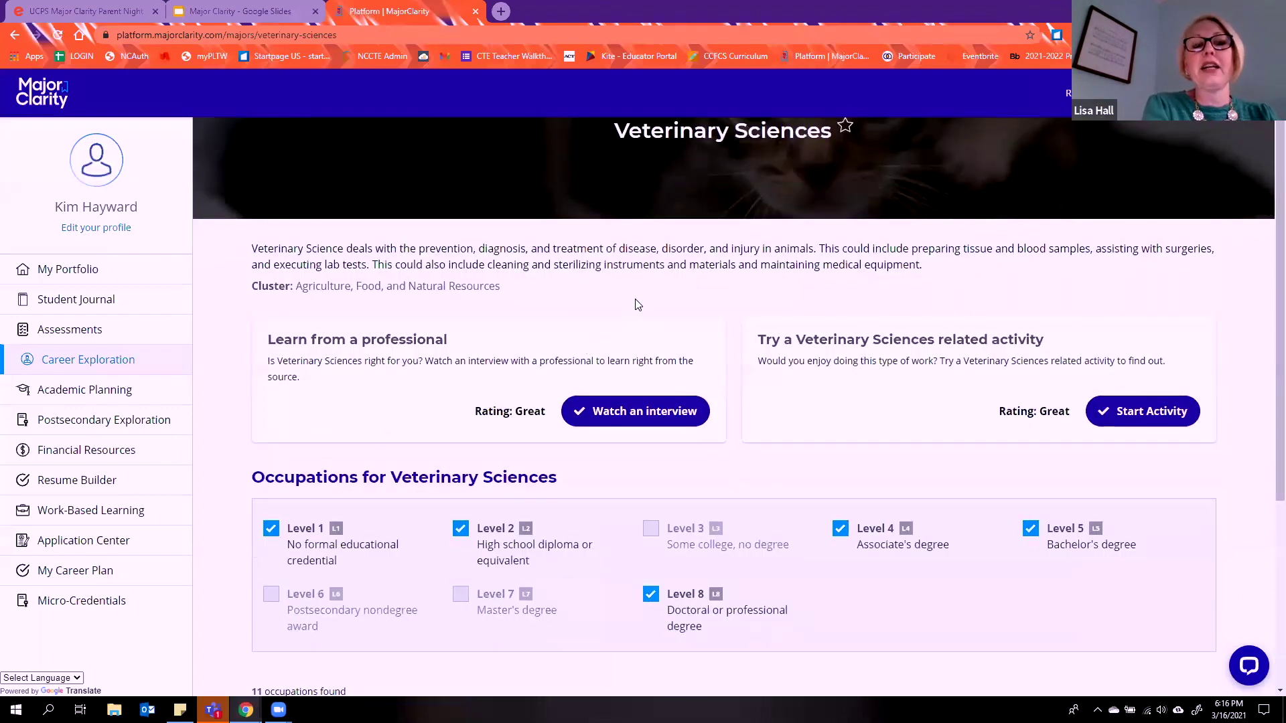
{"action": "scroll", "coordinate": [639, 306], "scroll_direction": "down", "scroll_amount": 1}
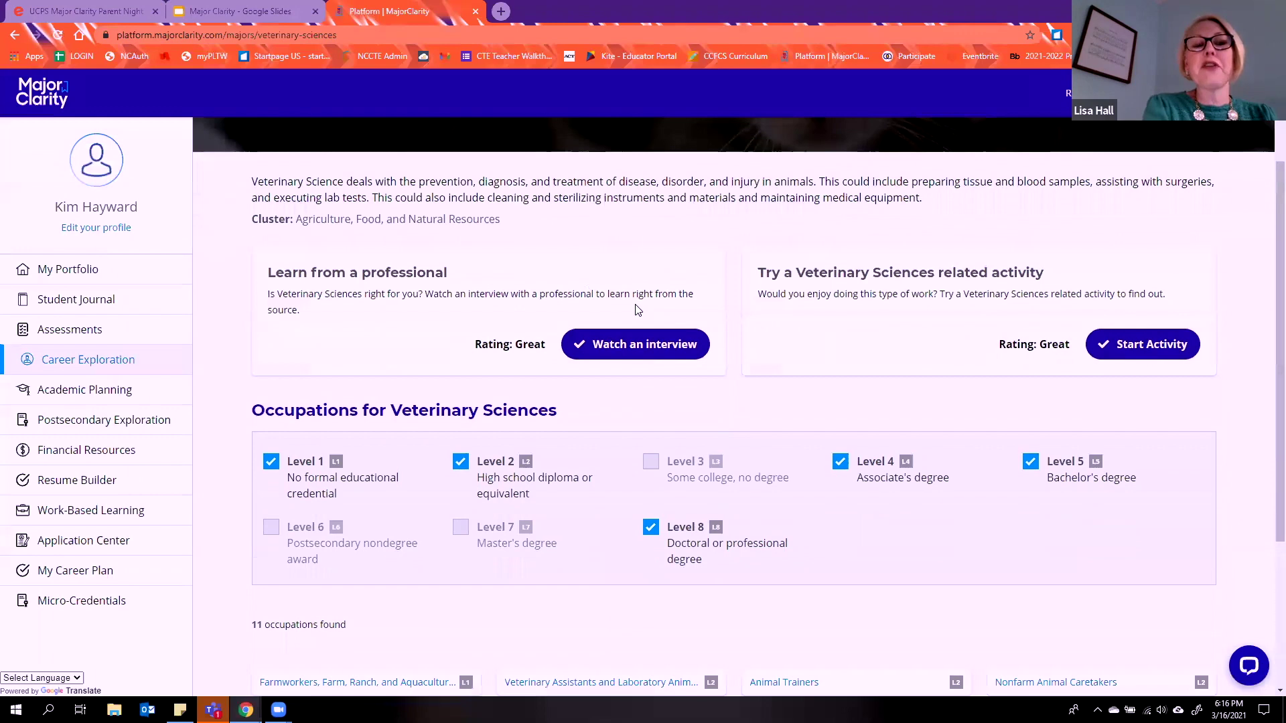
Step: Filter the Veterinary Sciences occupations to exclude Level 8 (doctoral or professional degree) and Level 5 (bachelor's degree)
{"action": "scroll", "coordinate": [636, 308], "scroll_direction": "down", "scroll_amount": 3}
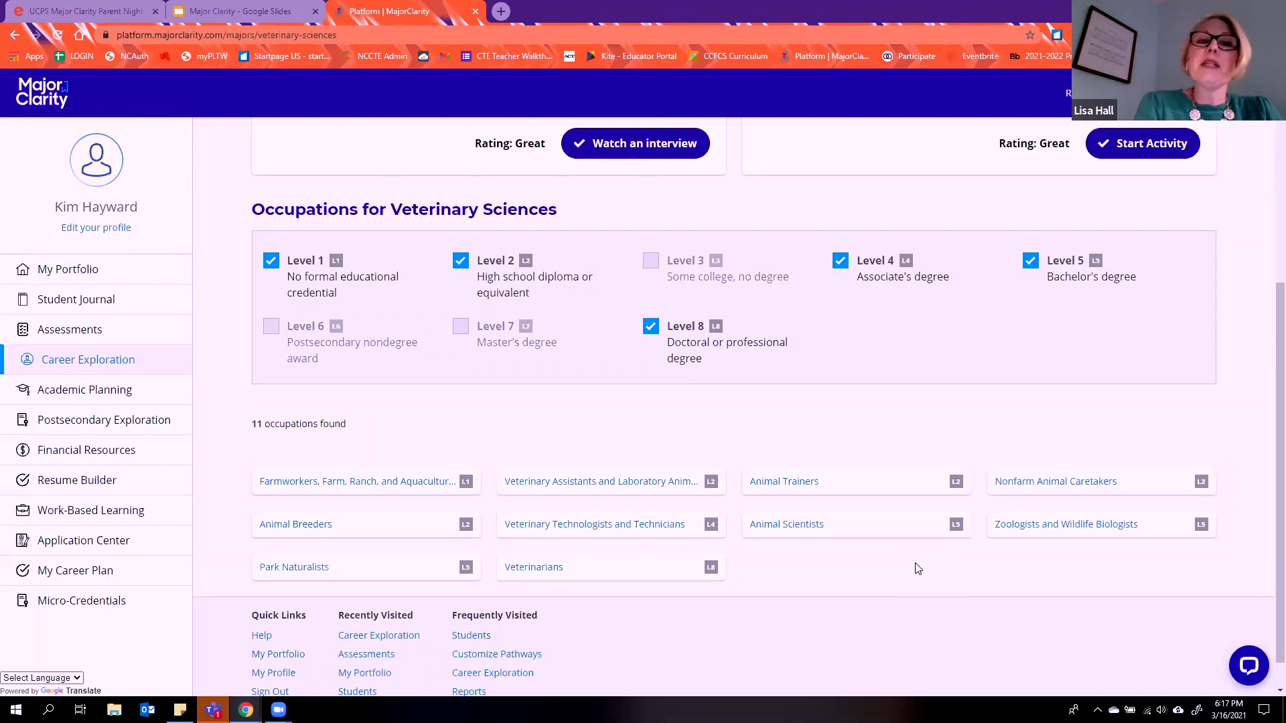
{"action": "left_click", "coordinate": [662, 342]}
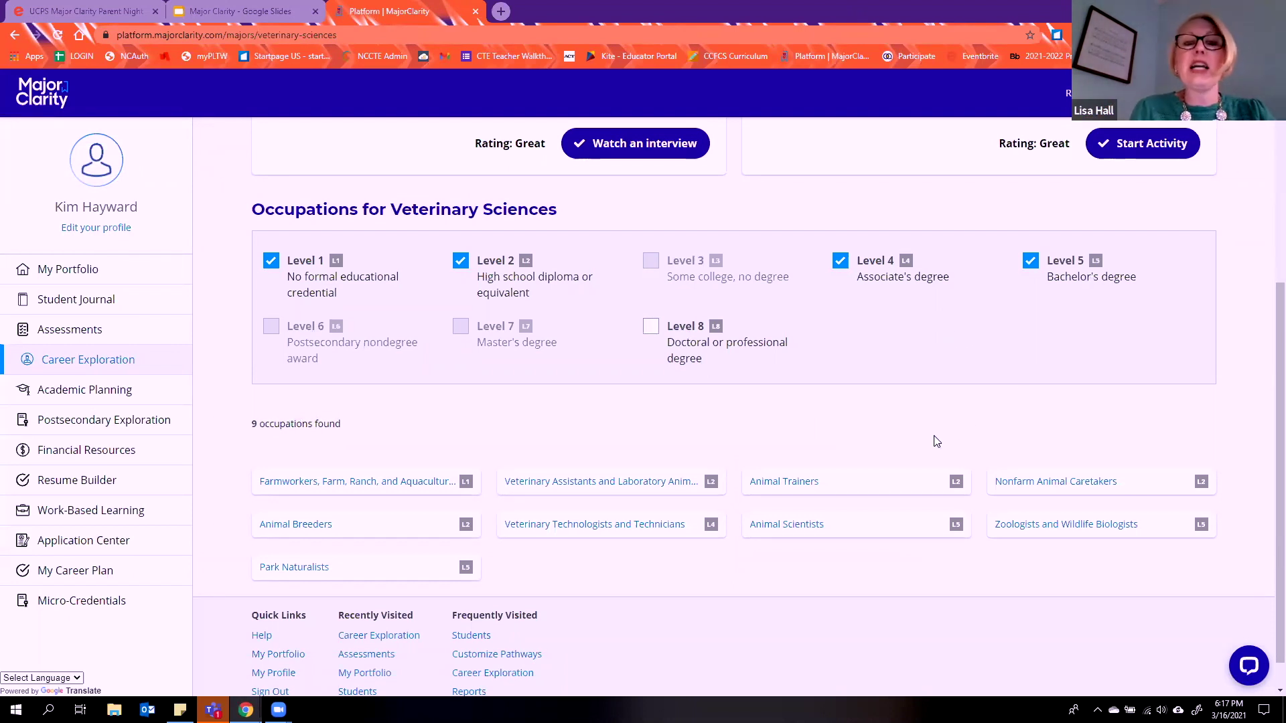
{"action": "left_click", "coordinate": [1029, 261]}
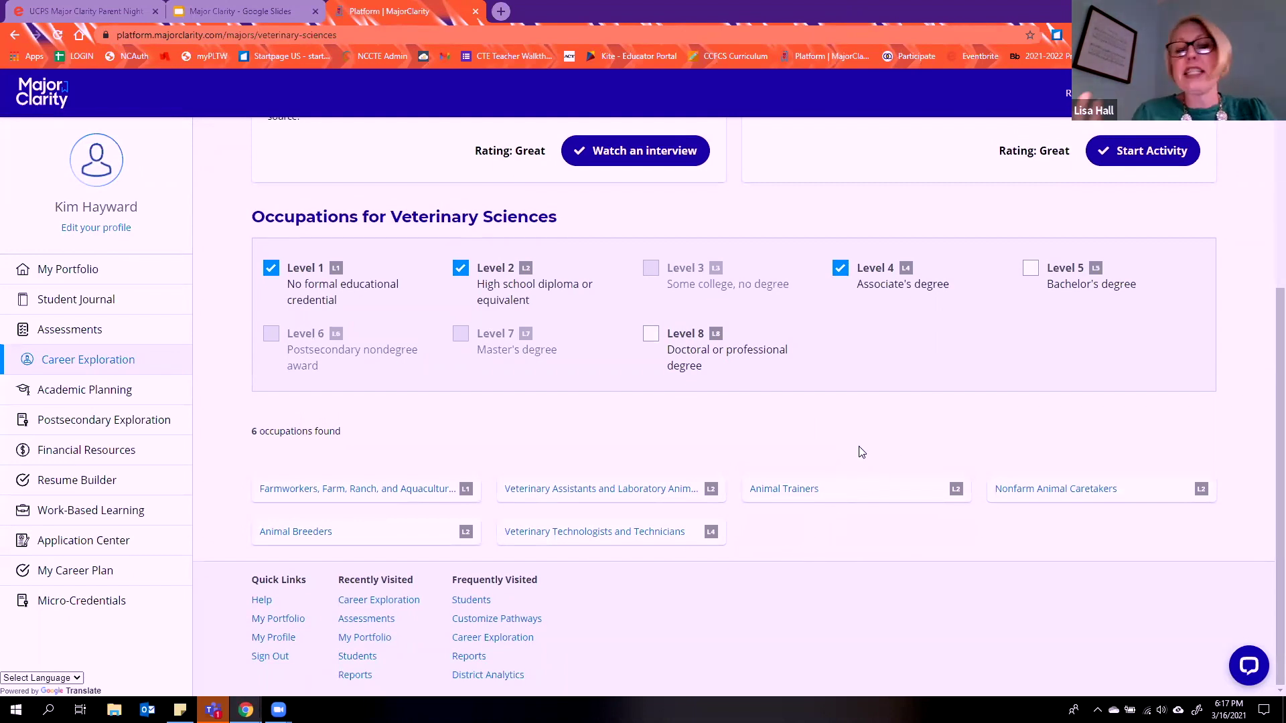
Step: Open the Veterinary Technologists and Technicians occupation and review its education level, wages, job growth, job presence and common tasks
{"action": "left_click", "coordinate": [623, 534]}
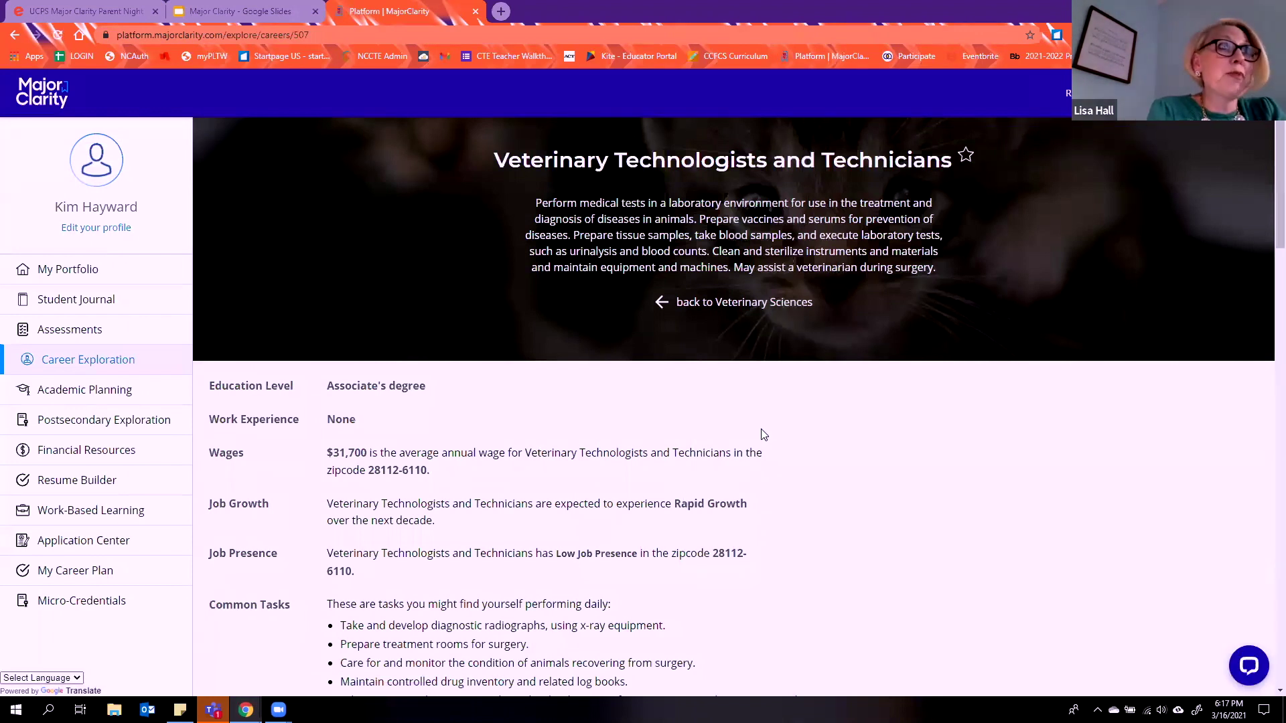
{"action": "scroll", "coordinate": [763, 434], "scroll_direction": "down", "scroll_amount": 2}
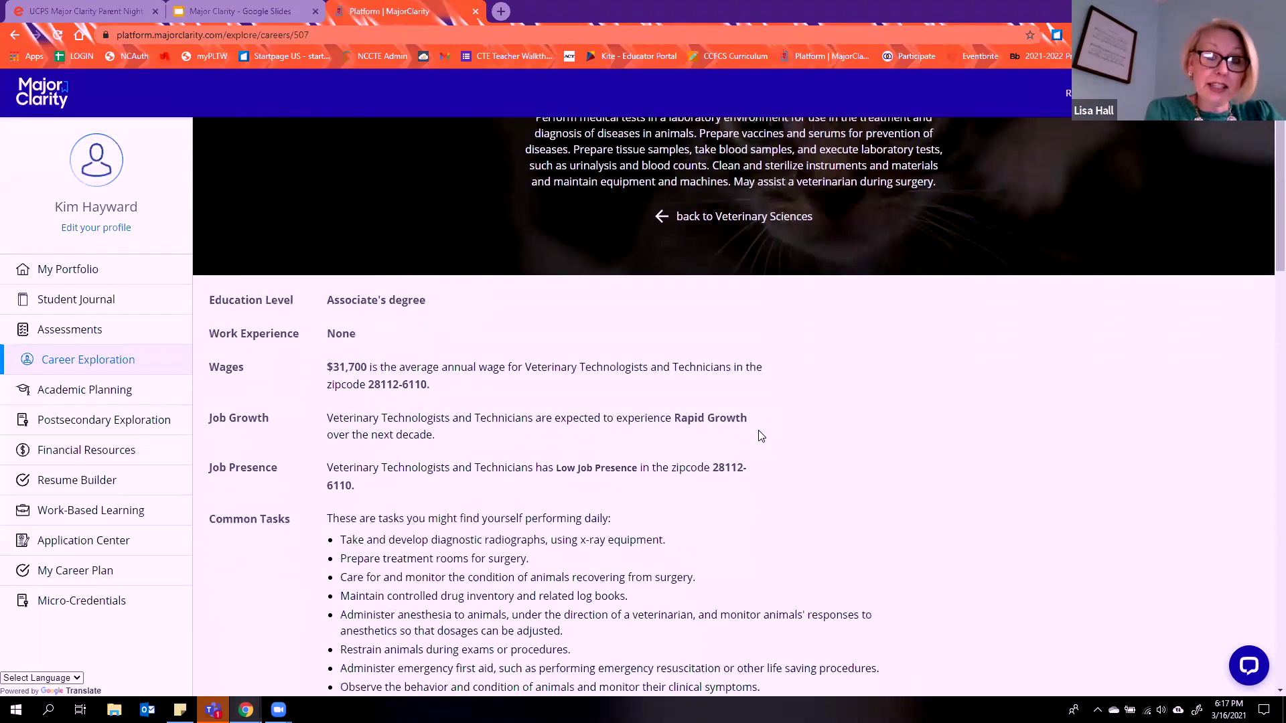
{"action": "scroll", "coordinate": [763, 434], "scroll_direction": "down", "scroll_amount": 1}
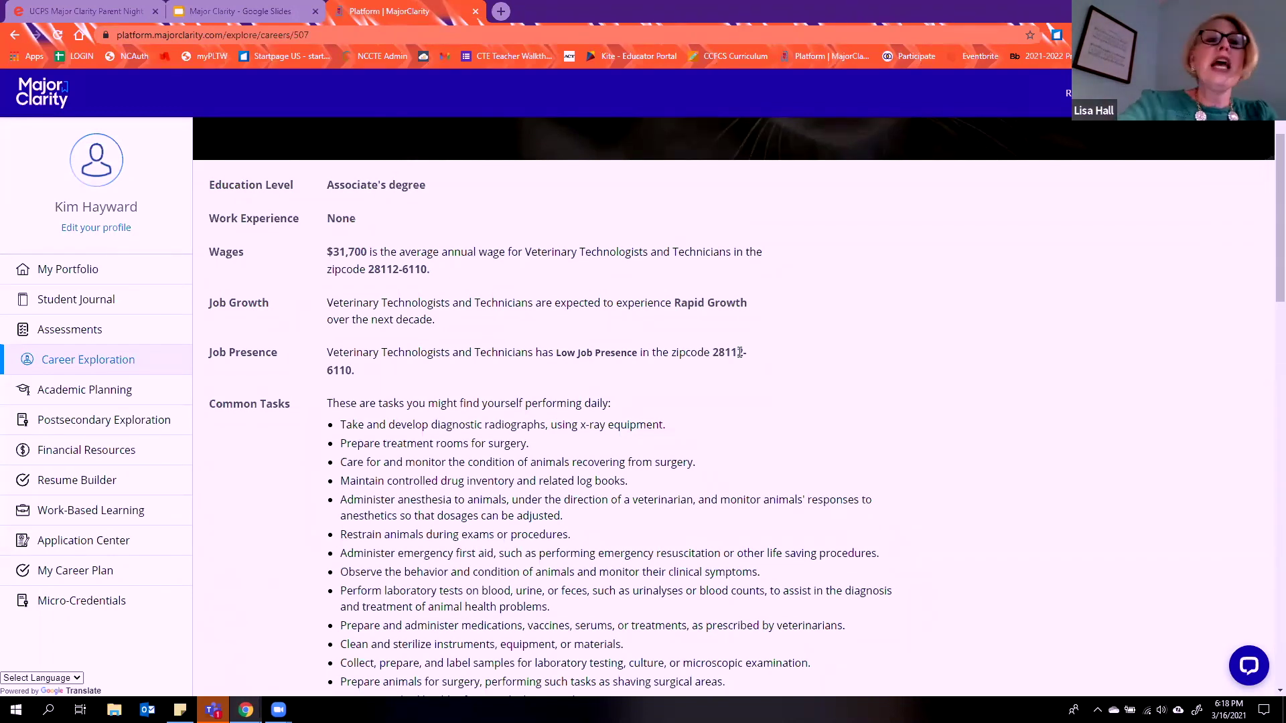
Step: Review the Veterinary Technologists and Technicians occupation's common tasks, career work styles, and the abilities and knowledge sections
{"action": "scroll", "coordinate": [739, 353], "scroll_direction": "up", "scroll_amount": 3}
{"action": "scroll", "coordinate": [739, 357], "scroll_direction": "down", "scroll_amount": 2}
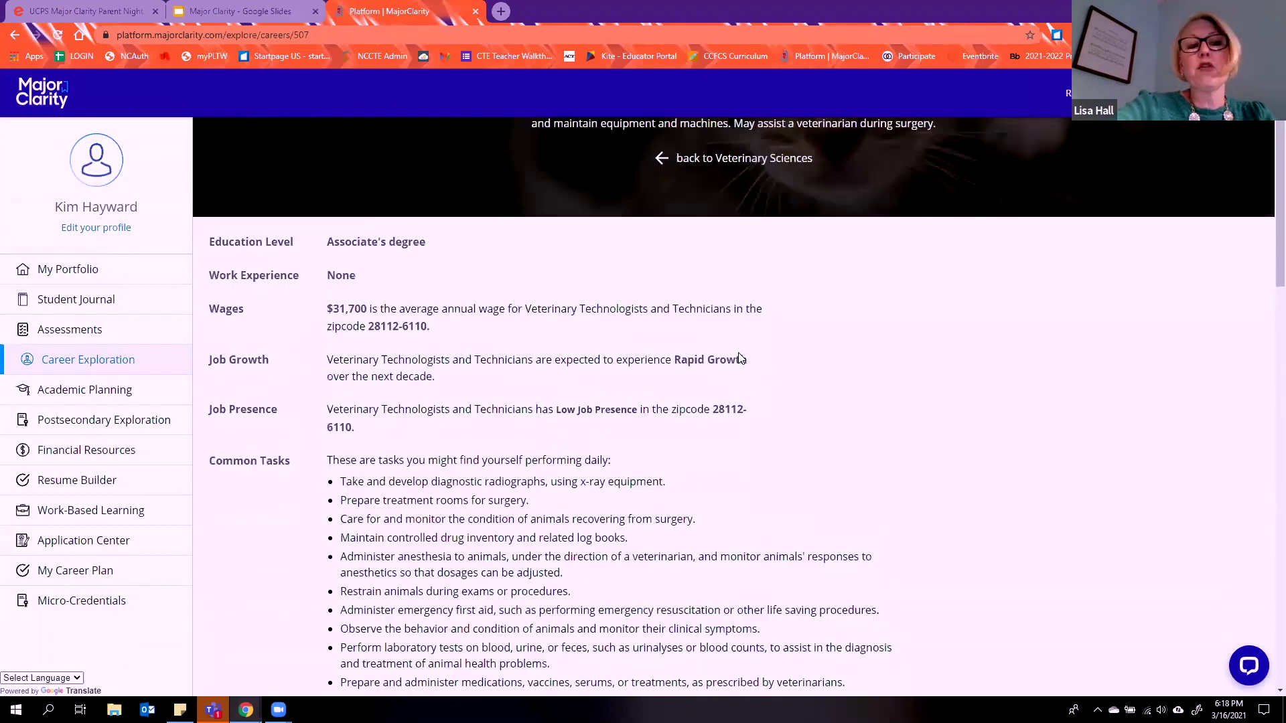
{"action": "scroll", "coordinate": [740, 357], "scroll_direction": "down", "scroll_amount": 5}
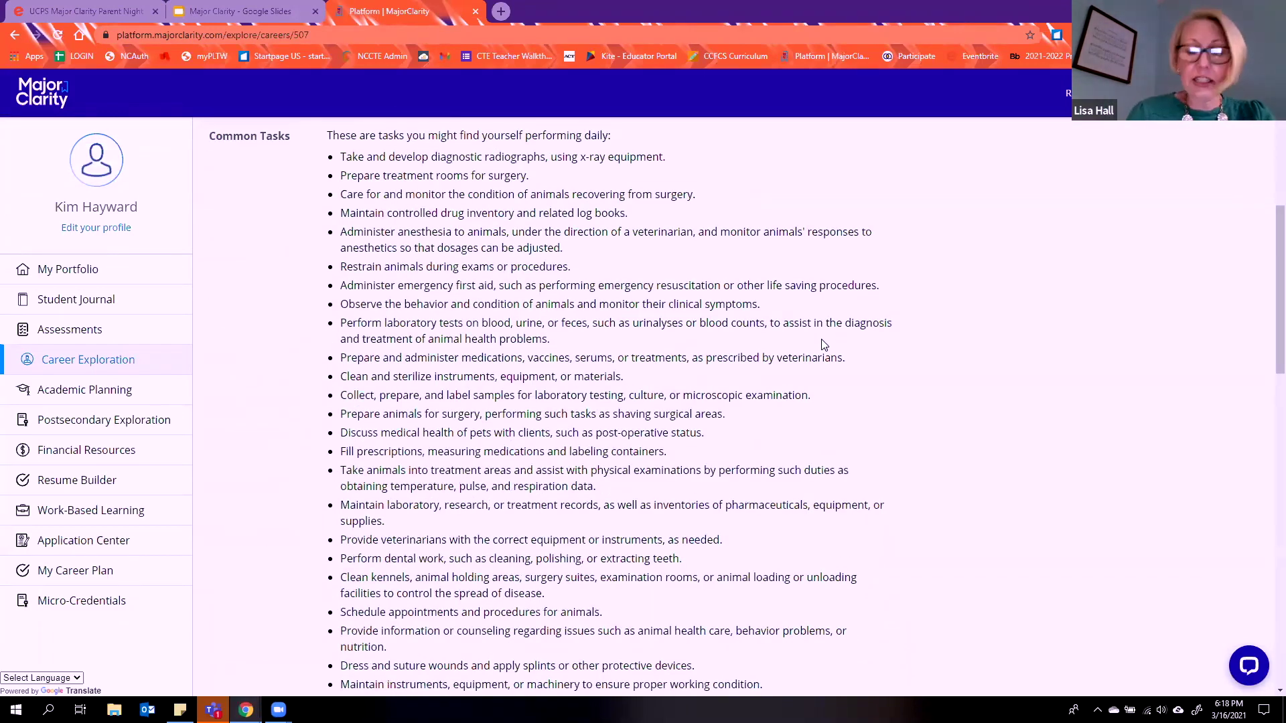
{"action": "scroll", "coordinate": [824, 345], "scroll_direction": "down", "scroll_amount": 1}
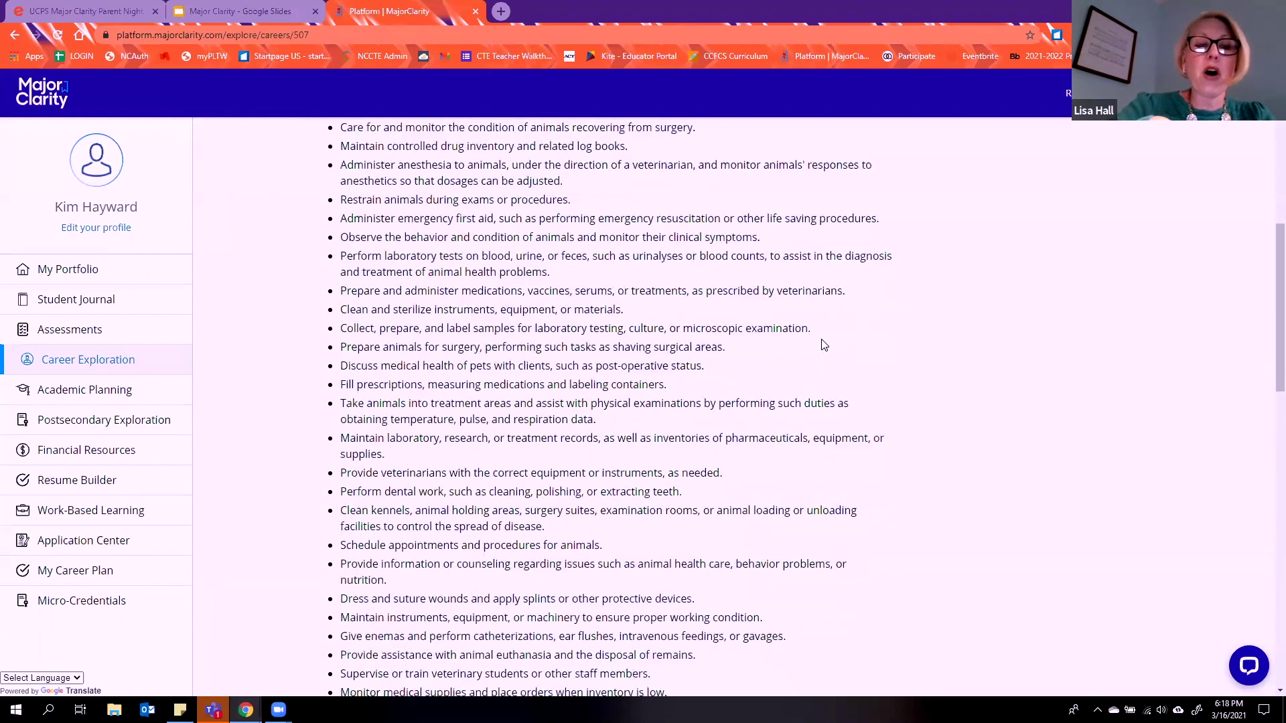
{"action": "scroll", "coordinate": [824, 345], "scroll_direction": "down", "scroll_amount": 5}
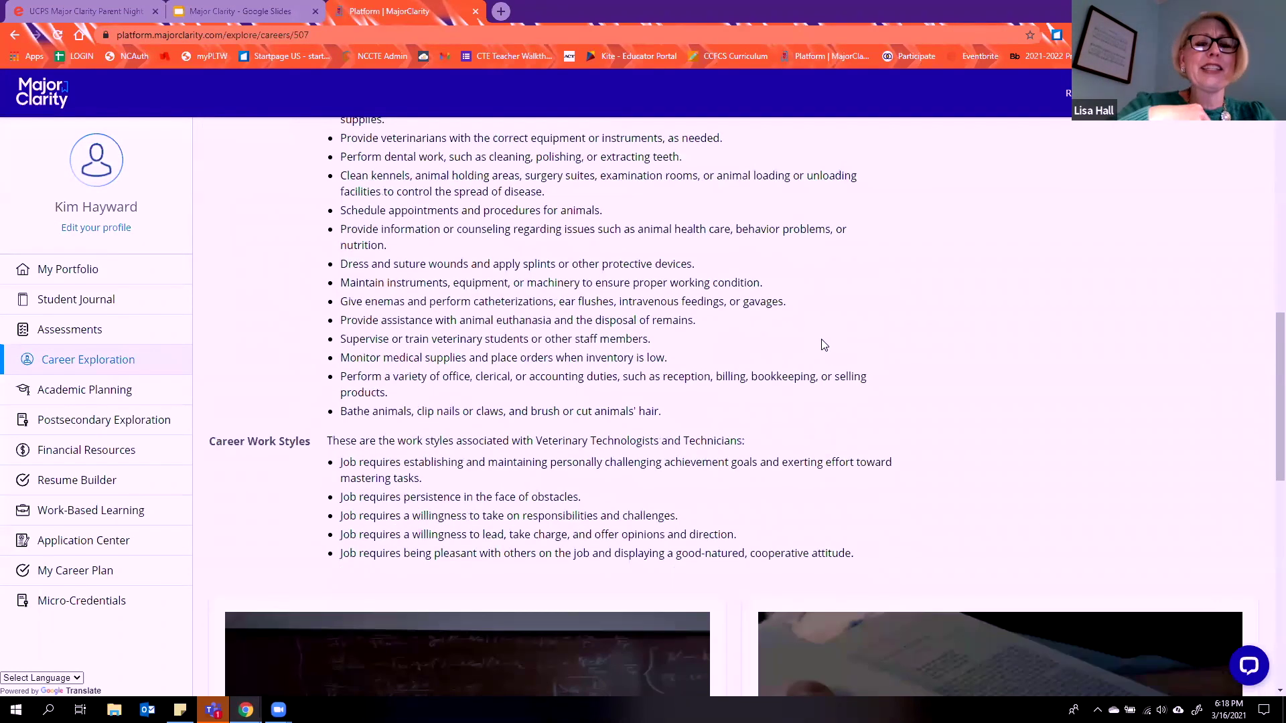
{"action": "scroll", "coordinate": [824, 345], "scroll_direction": "down", "scroll_amount": 2}
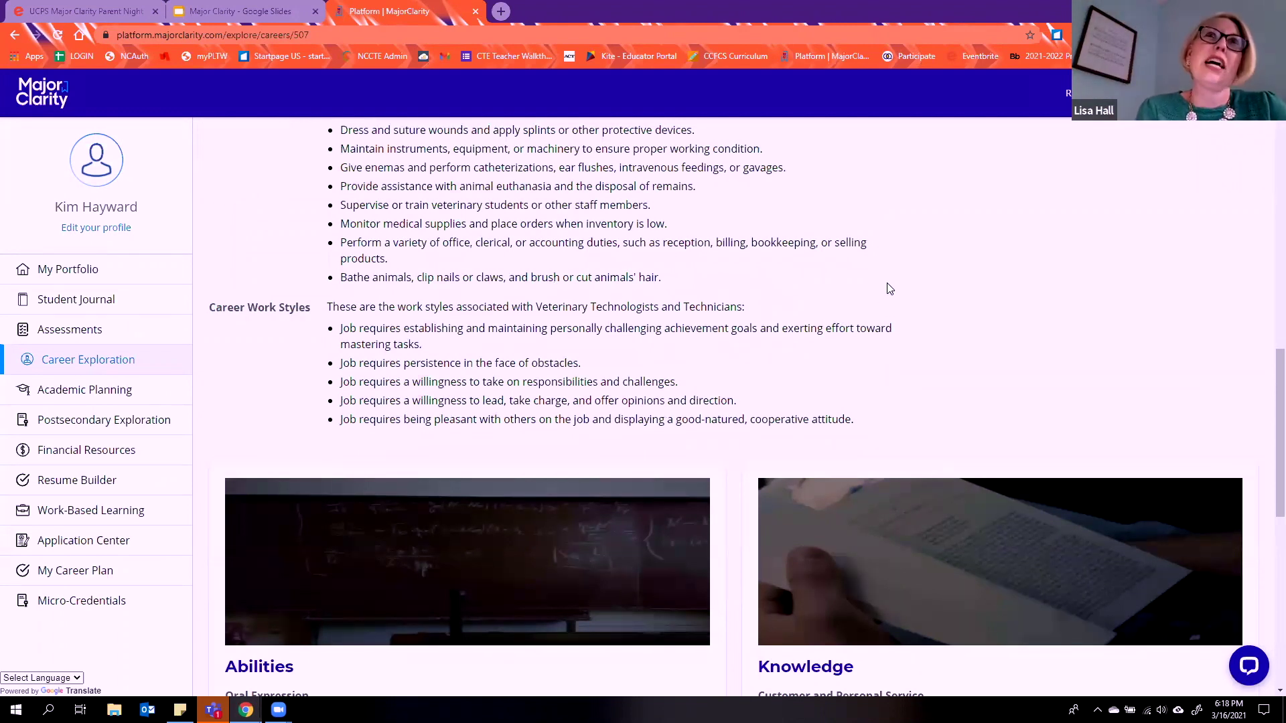
{"action": "scroll", "coordinate": [889, 288], "scroll_direction": "down", "scroll_amount": 1}
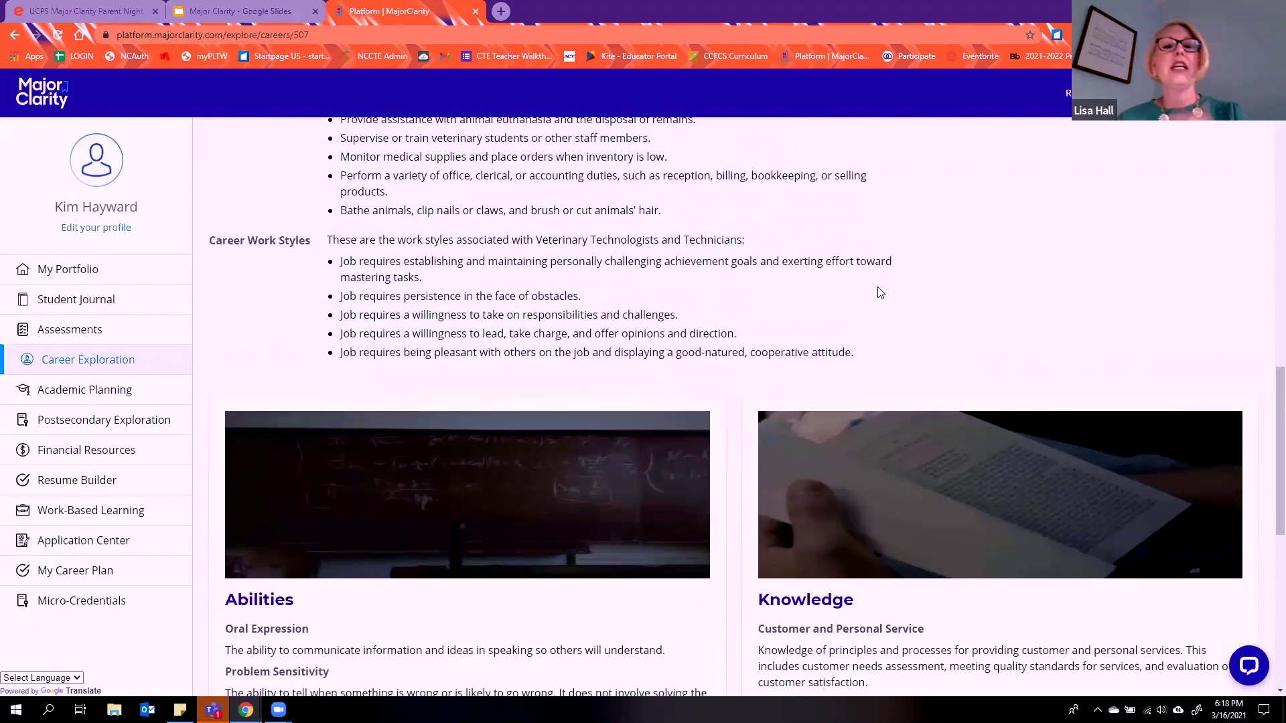
{"action": "scroll", "coordinate": [891, 295], "scroll_direction": "up", "scroll_amount": 4}
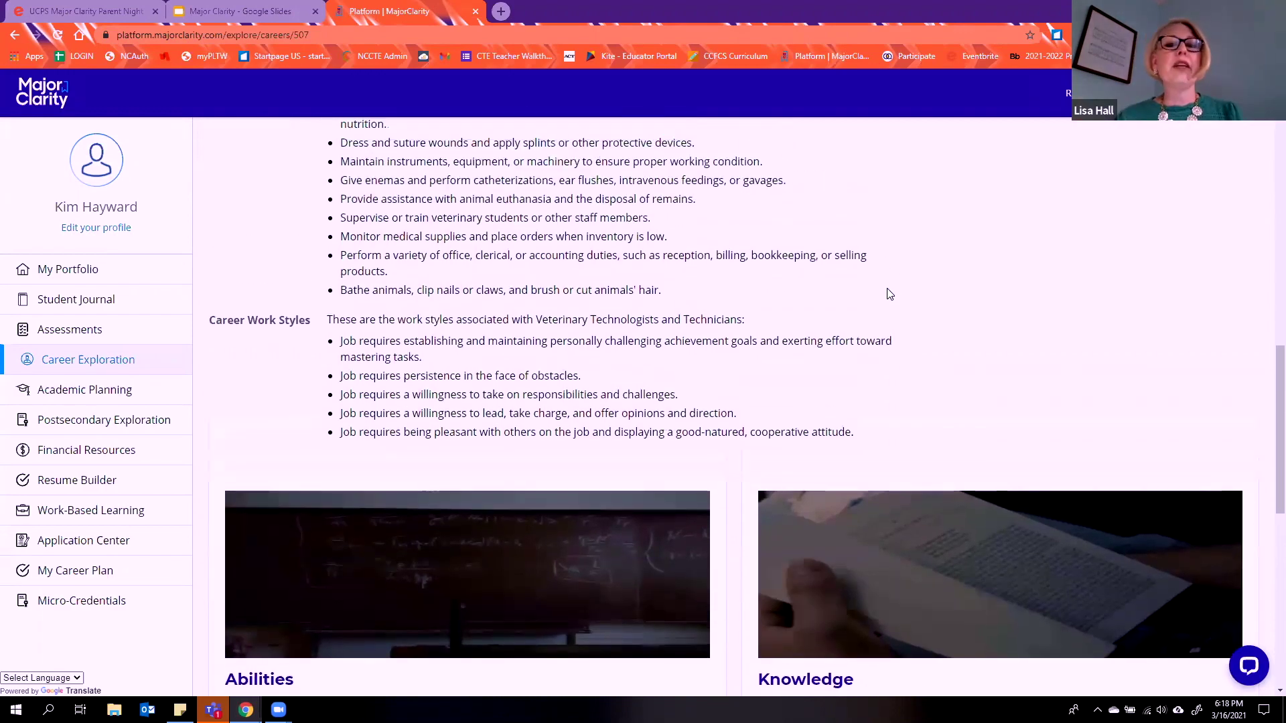
{"action": "scroll", "coordinate": [915, 350], "scroll_direction": "up", "scroll_amount": 13}
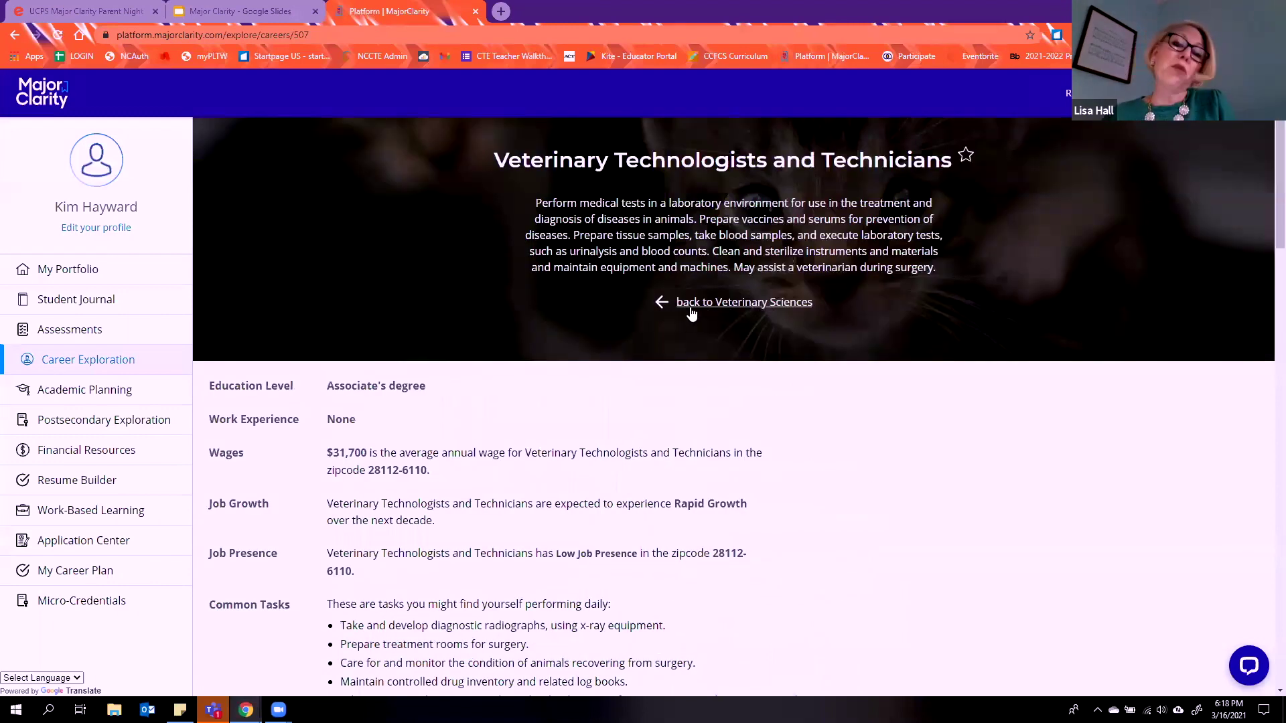
Step: Return to Veterinary Sciences and open the professional interview's video on the most important skills, abilities, and traits to succeed
{"action": "left_click", "coordinate": [691, 309]}
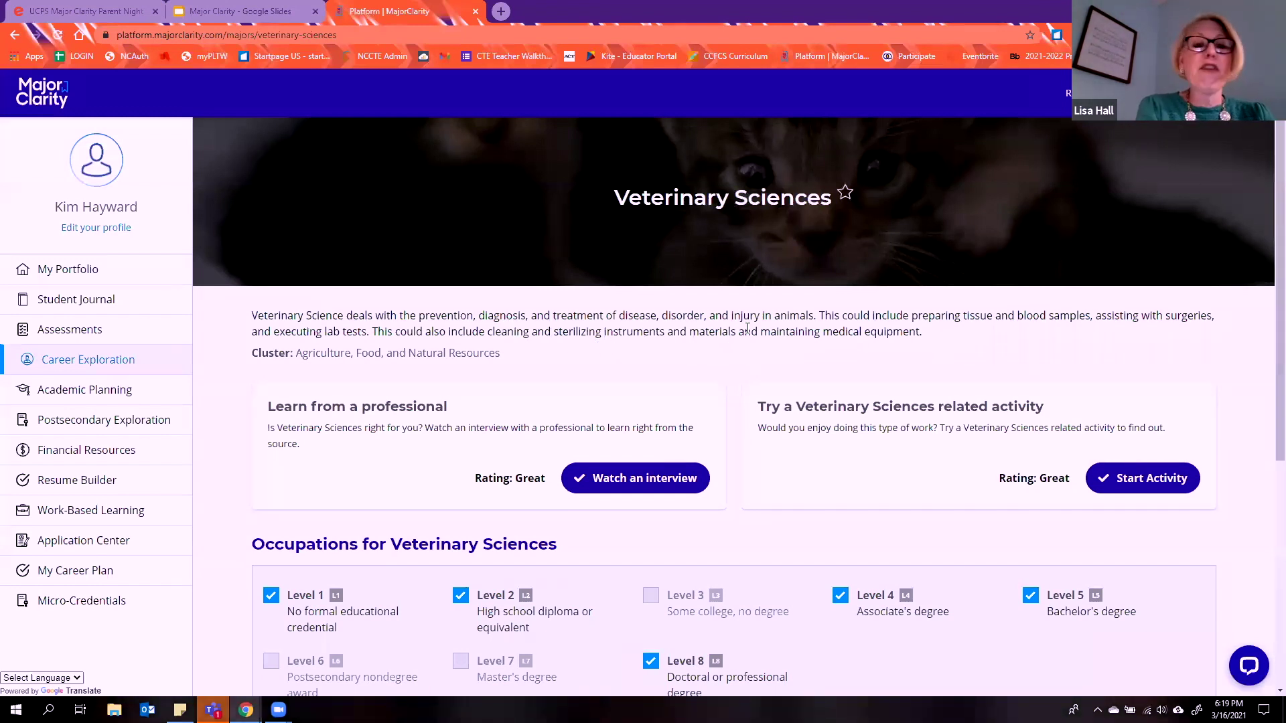
{"action": "scroll", "coordinate": [747, 329], "scroll_direction": "down", "scroll_amount": 1}
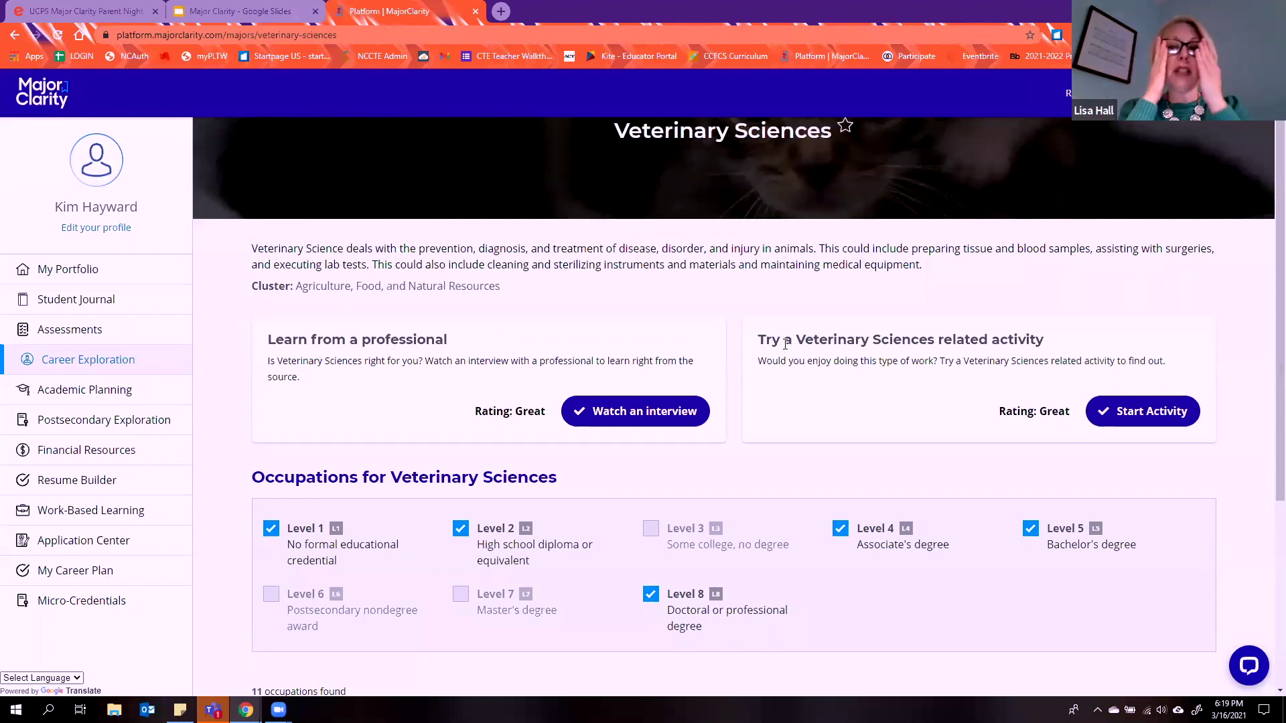
{"action": "left_click", "coordinate": [635, 411]}
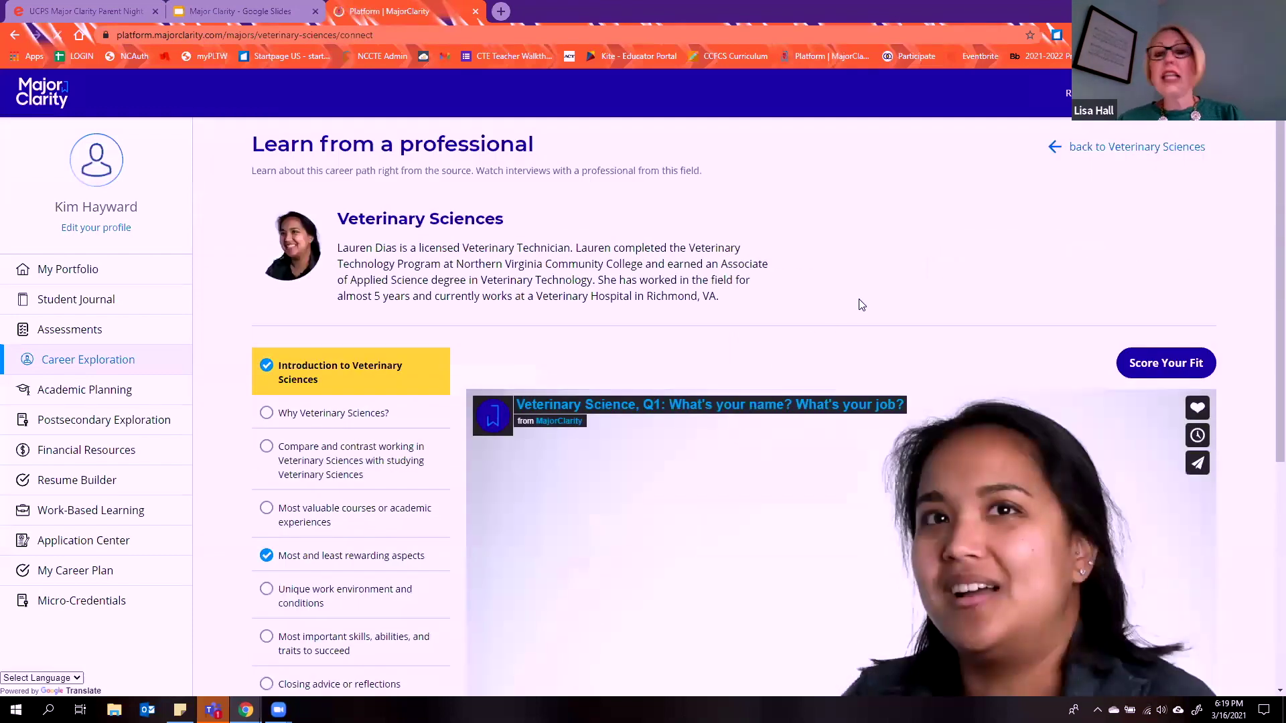
{"action": "scroll", "coordinate": [864, 308], "scroll_direction": "down", "scroll_amount": 2}
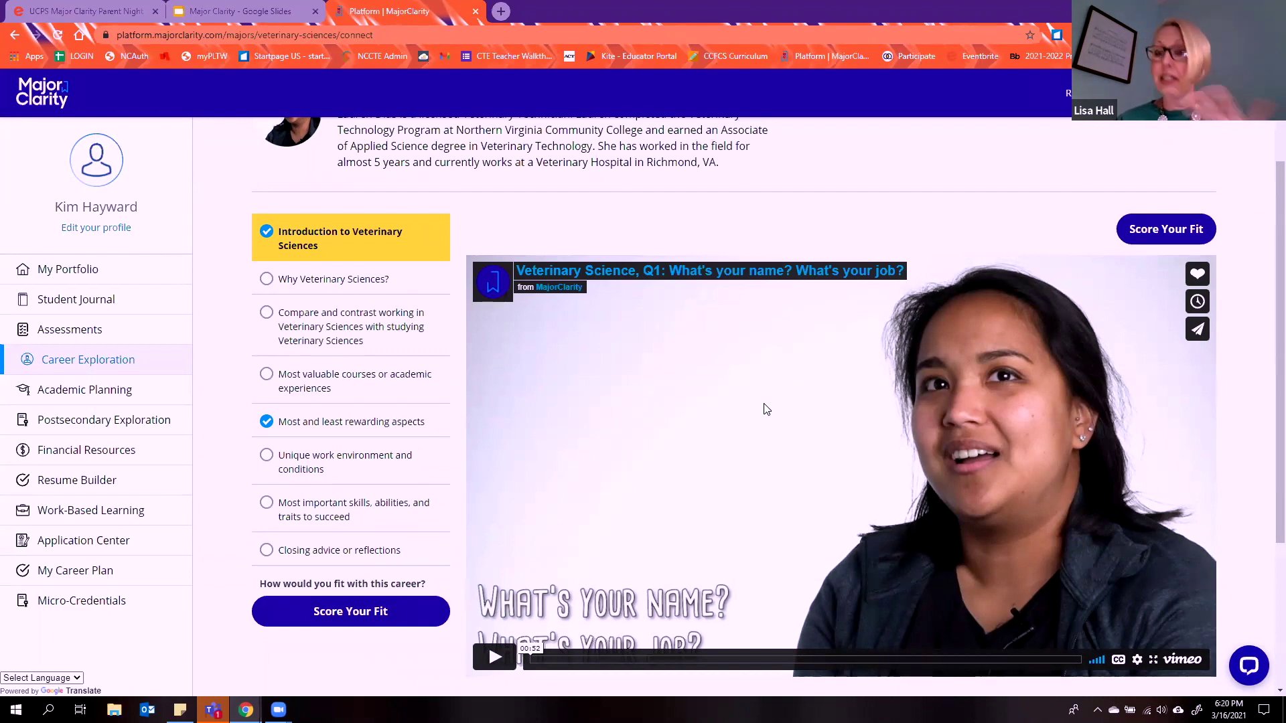
{"action": "scroll", "coordinate": [757, 405], "scroll_direction": "up", "scroll_amount": 1}
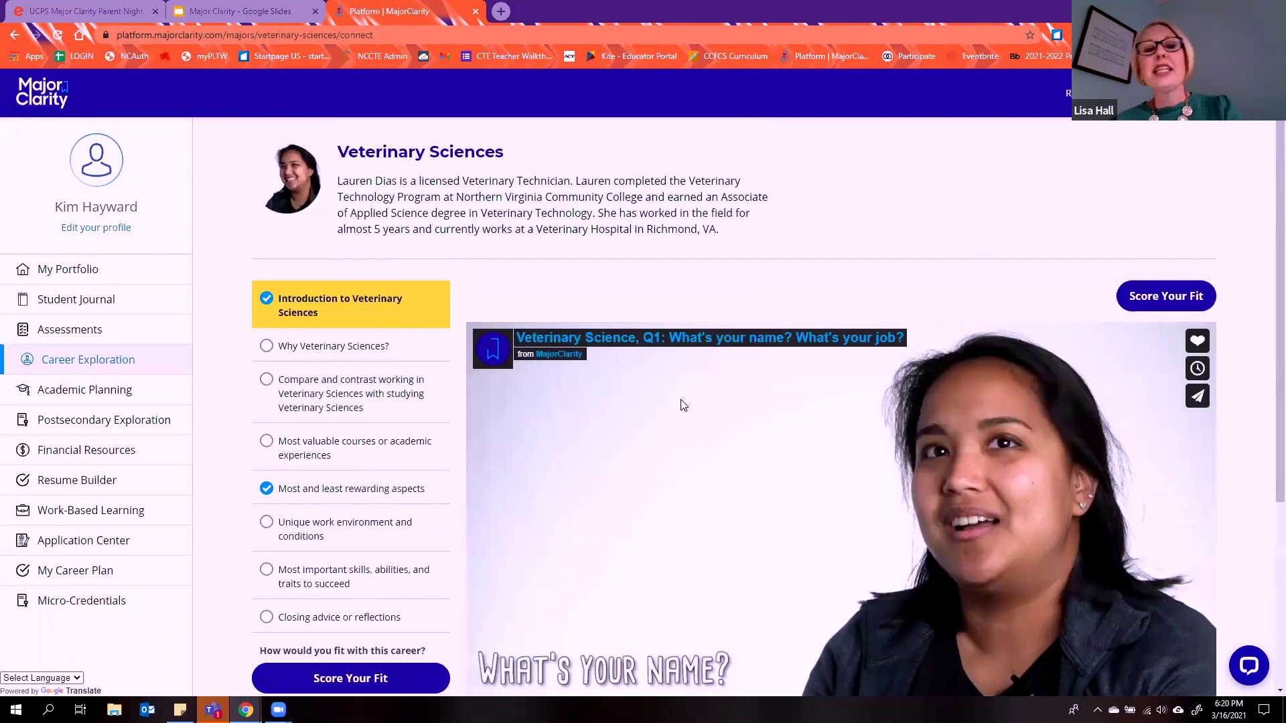
{"action": "scroll", "coordinate": [716, 414], "scroll_direction": "down", "scroll_amount": 1}
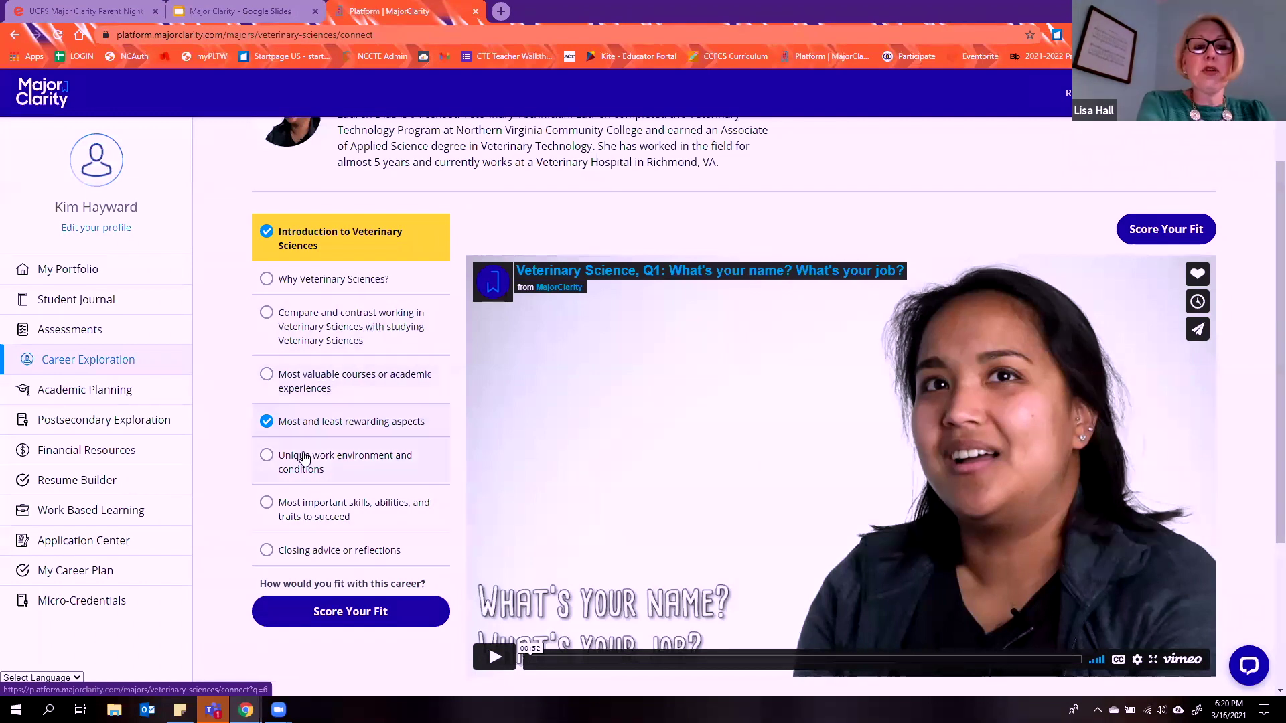
{"action": "left_click", "coordinate": [266, 507]}
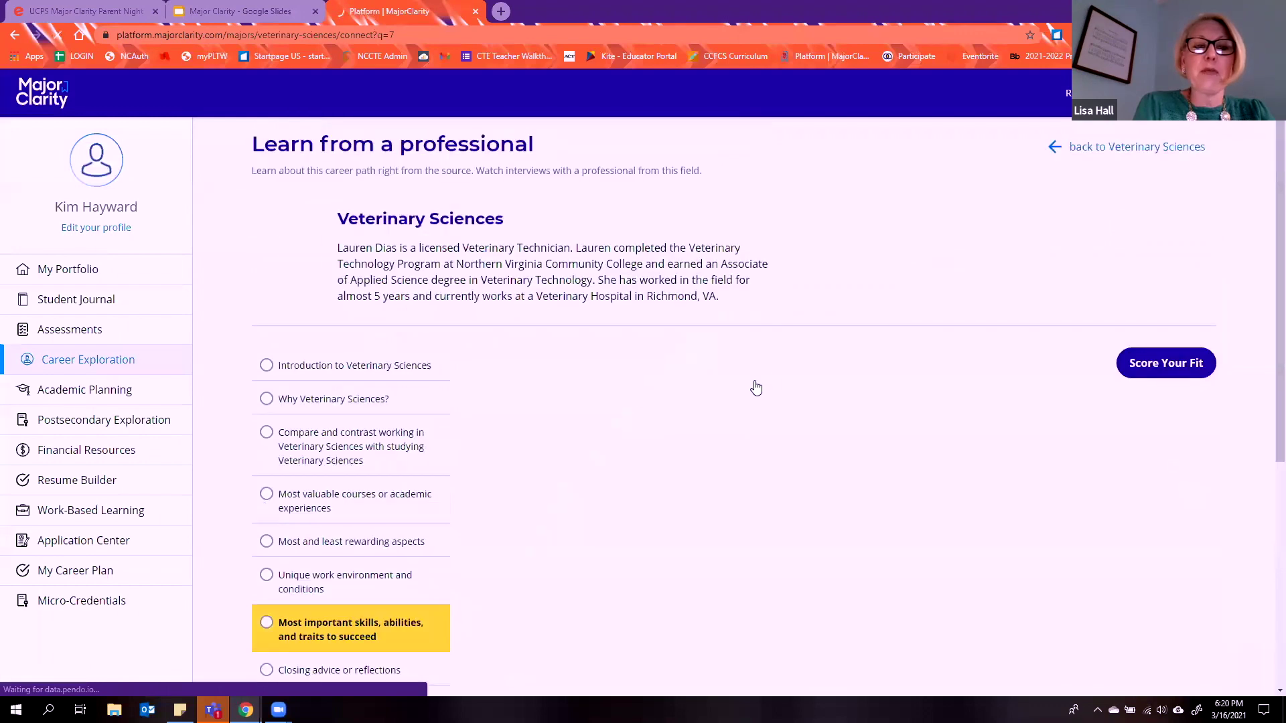
{"action": "scroll", "coordinate": [907, 362], "scroll_direction": "down", "scroll_amount": 3}
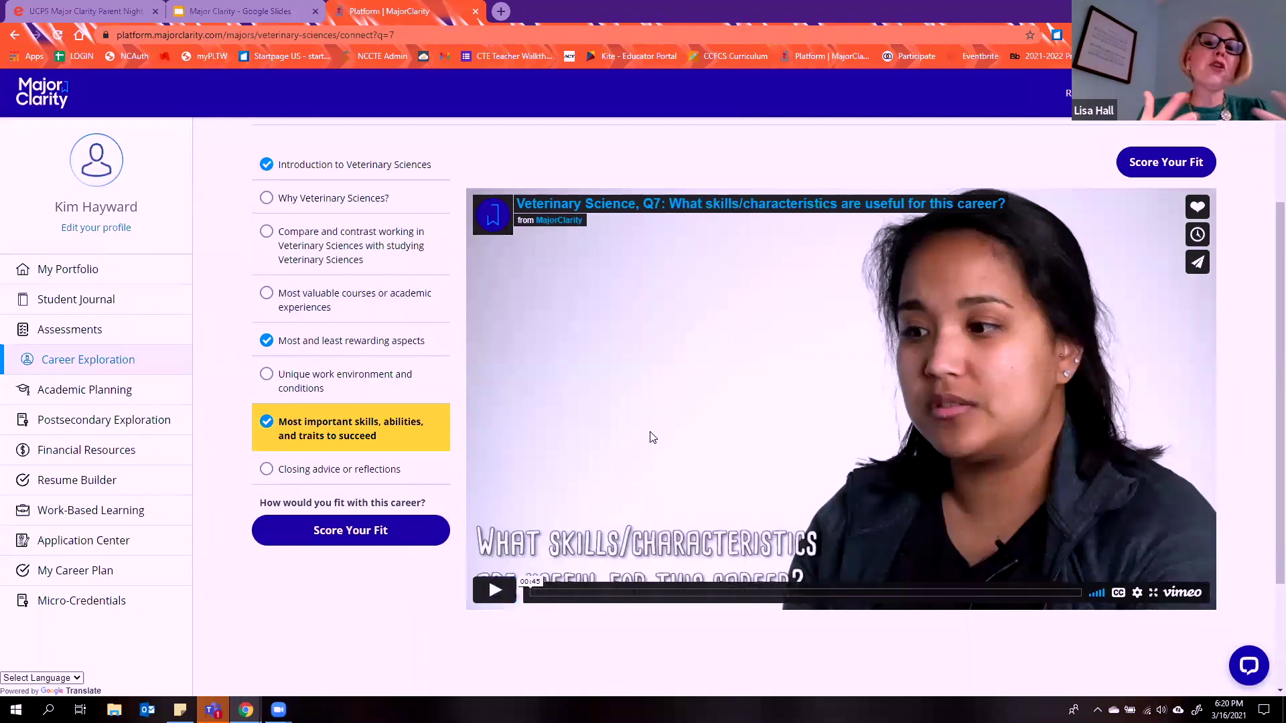
Step: Score the fit with the Veterinary Sciences interview as Bad and submit the rating
{"action": "left_click", "coordinate": [378, 535]}
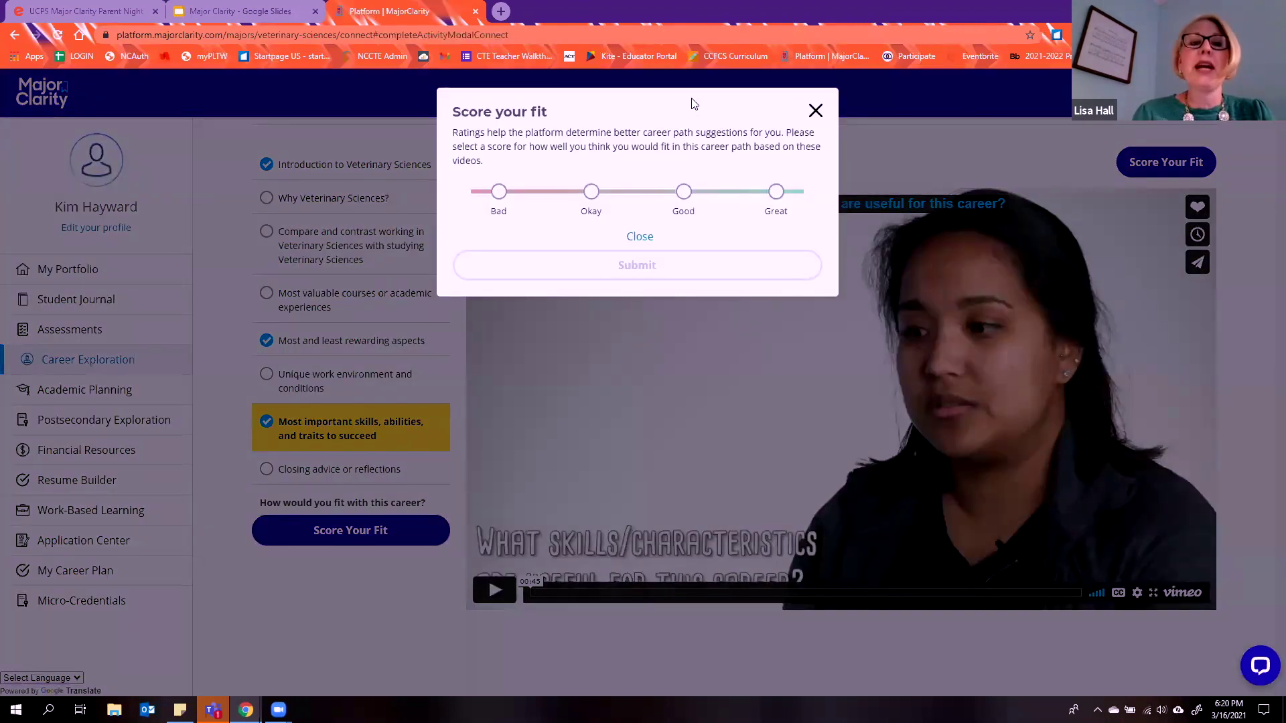
{"action": "left_click", "coordinate": [498, 193]}
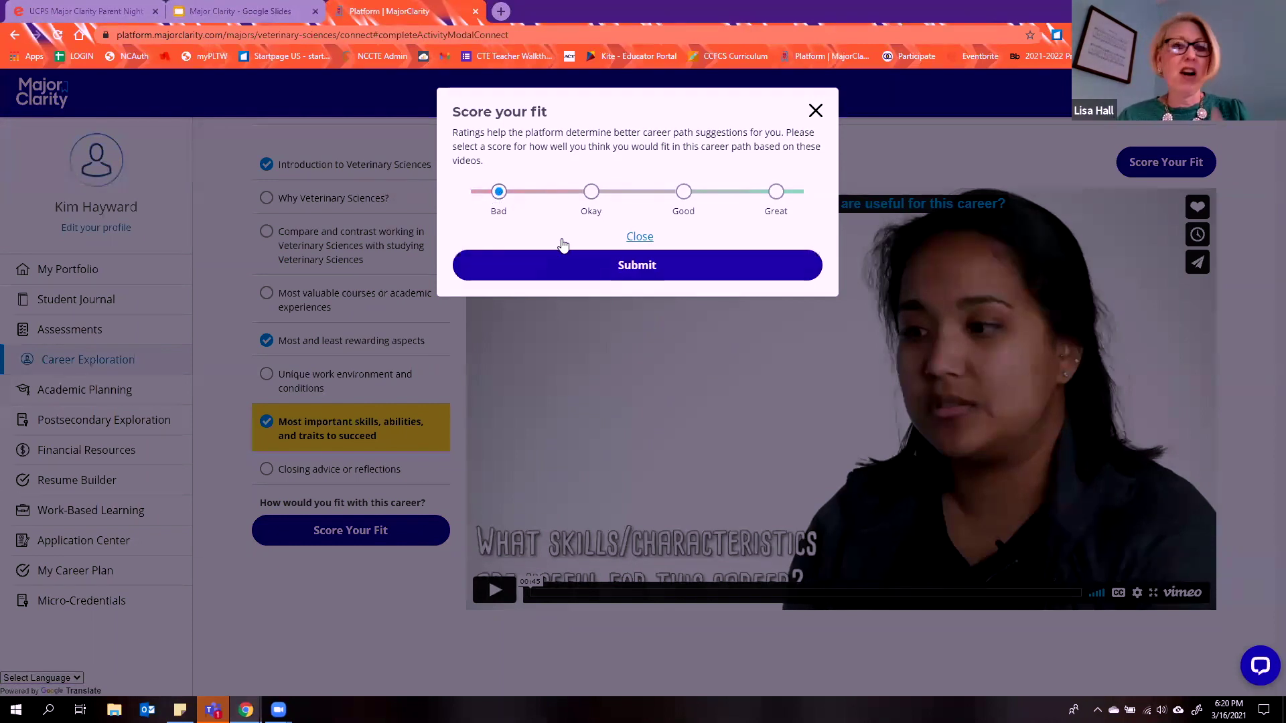
{"action": "left_click", "coordinate": [638, 268]}
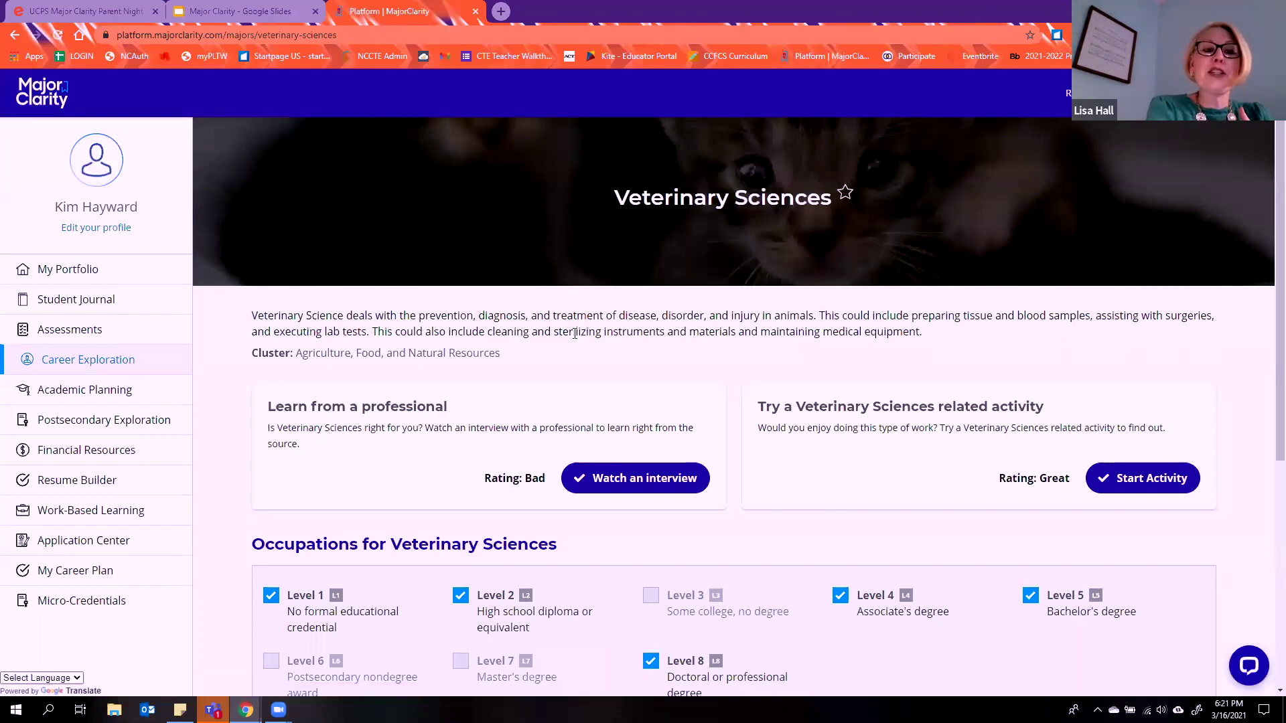
Step: Start the Veterinary Sciences activity and work through the Lucy the Cat questions, trying A blood test before choosing An X-ray, and answering Surgery
{"action": "scroll", "coordinate": [578, 330], "scroll_direction": "down", "scroll_amount": 1}
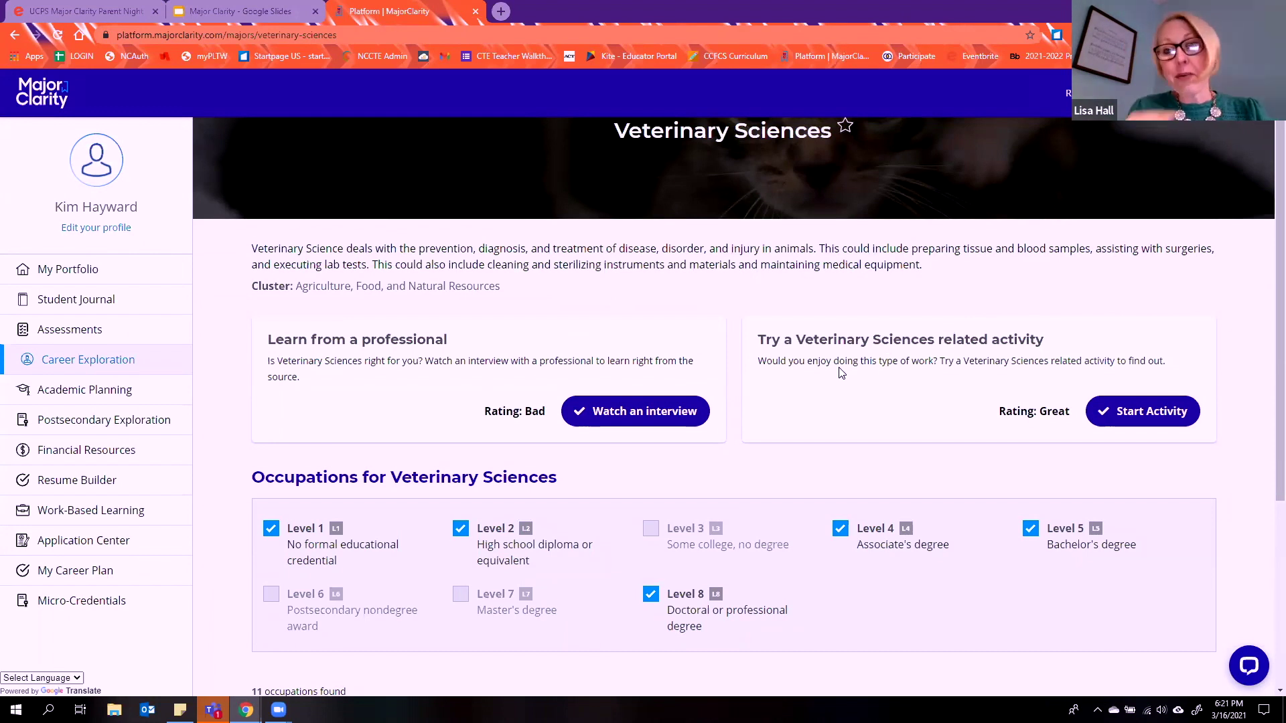
{"action": "left_click", "coordinate": [1142, 413]}
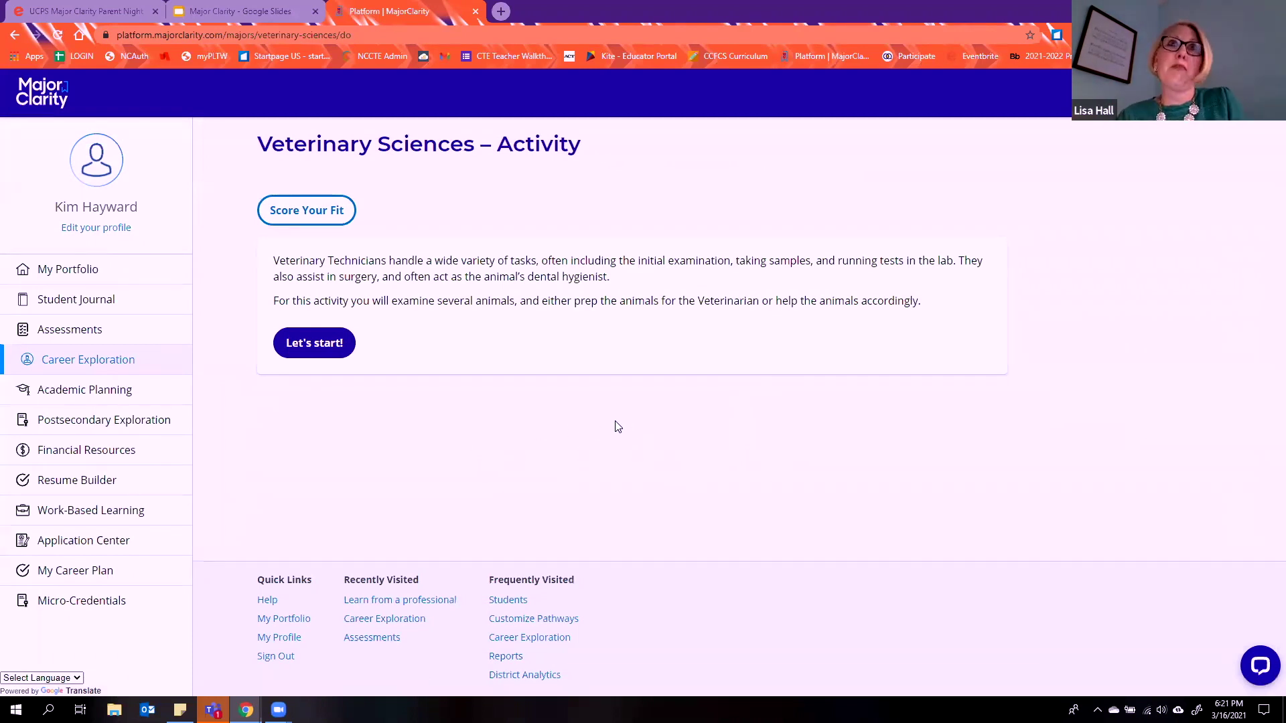
{"action": "left_click", "coordinate": [327, 348]}
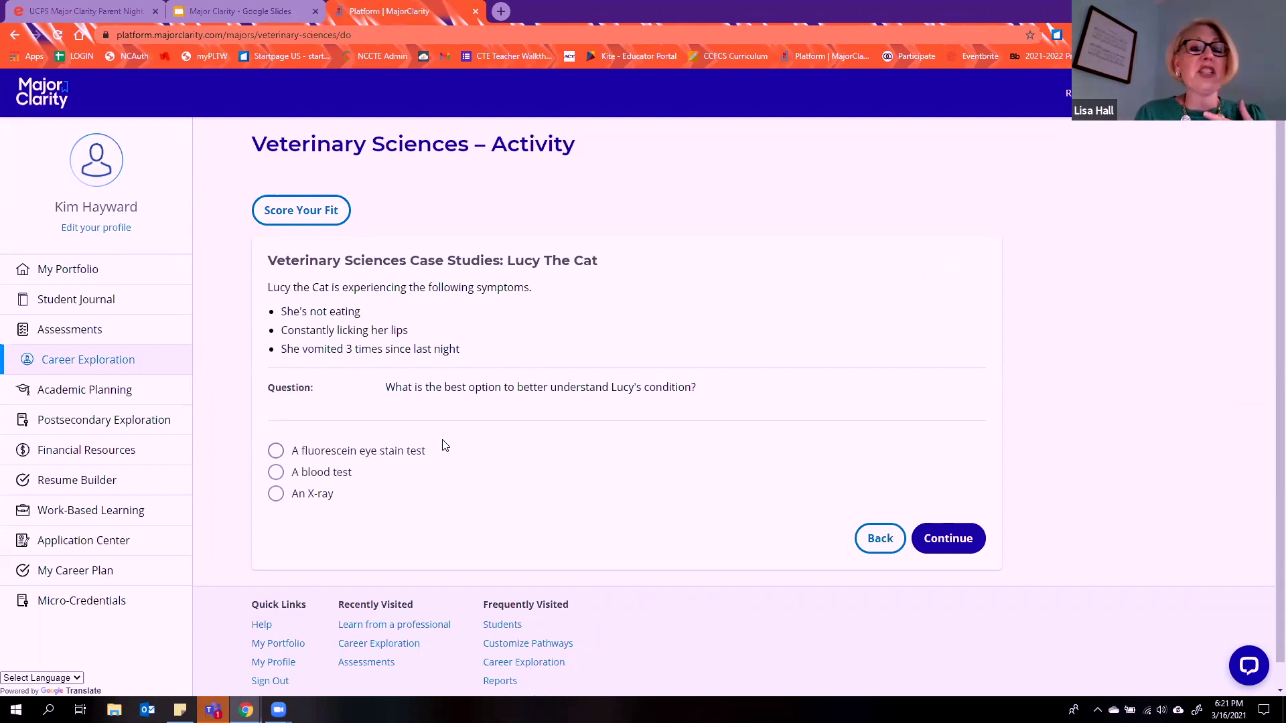
{"action": "left_click", "coordinate": [275, 474]}
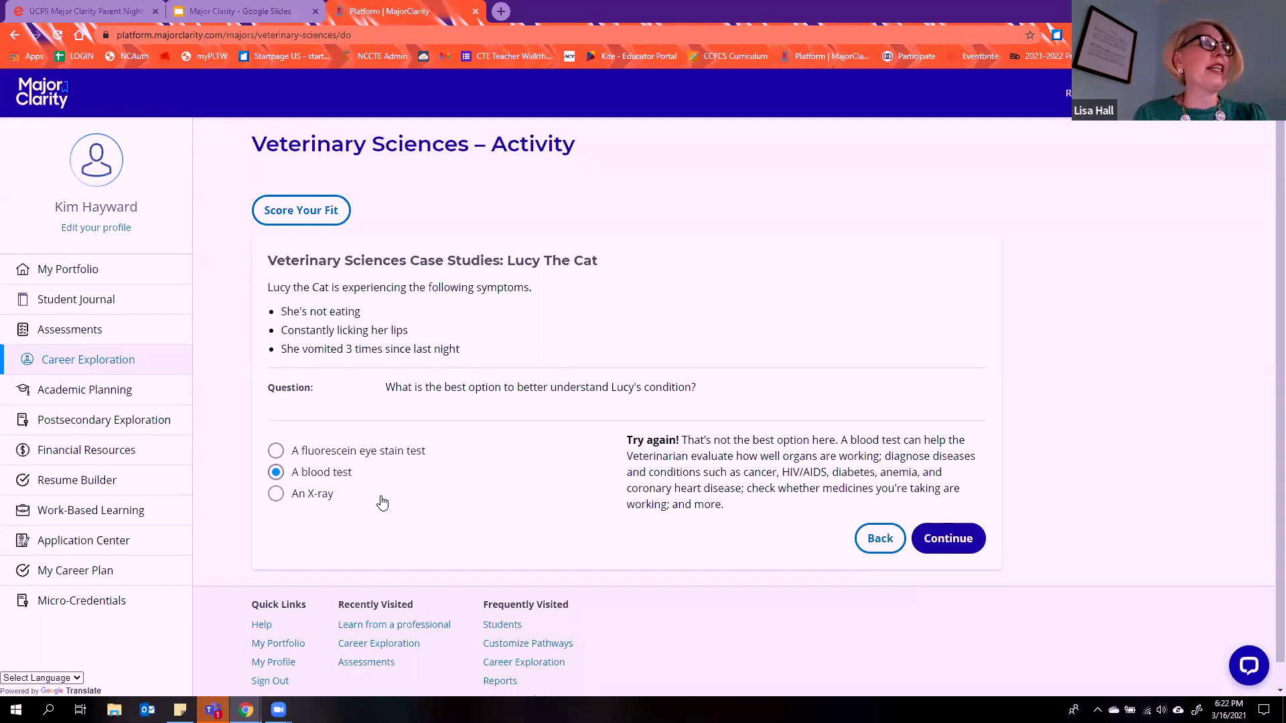
{"action": "left_click", "coordinate": [276, 495]}
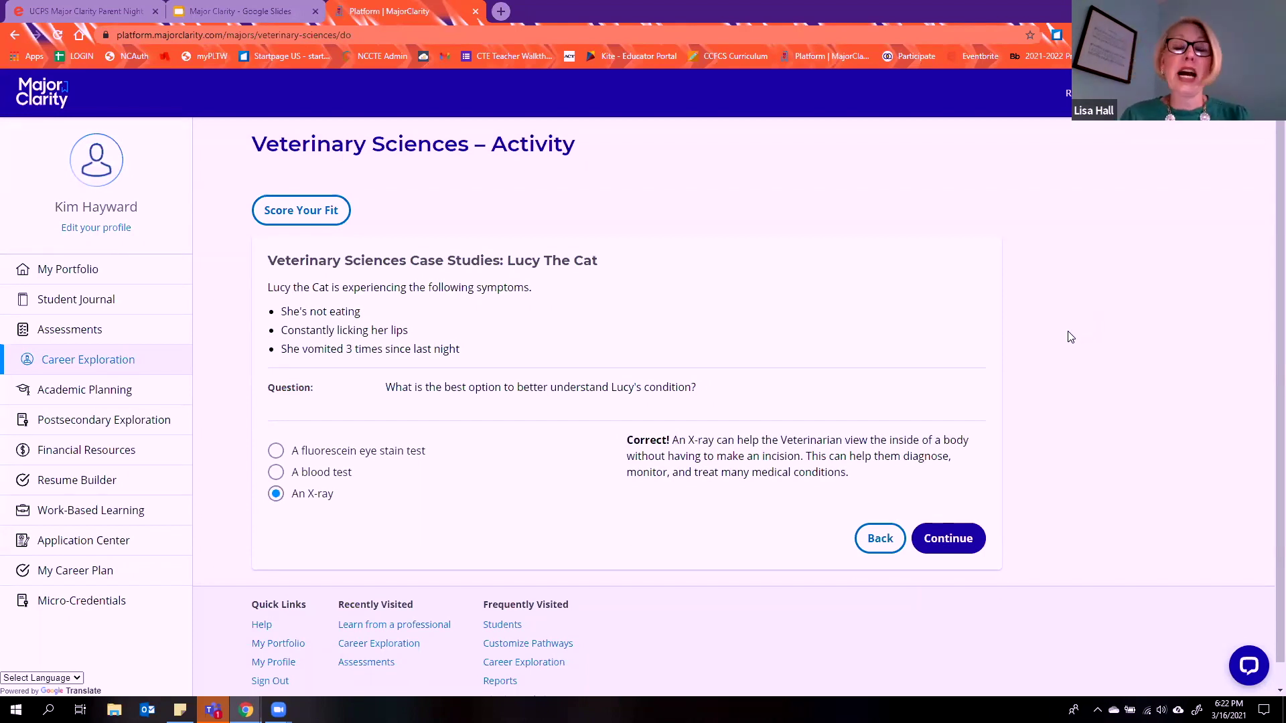
{"action": "left_click", "coordinate": [959, 541]}
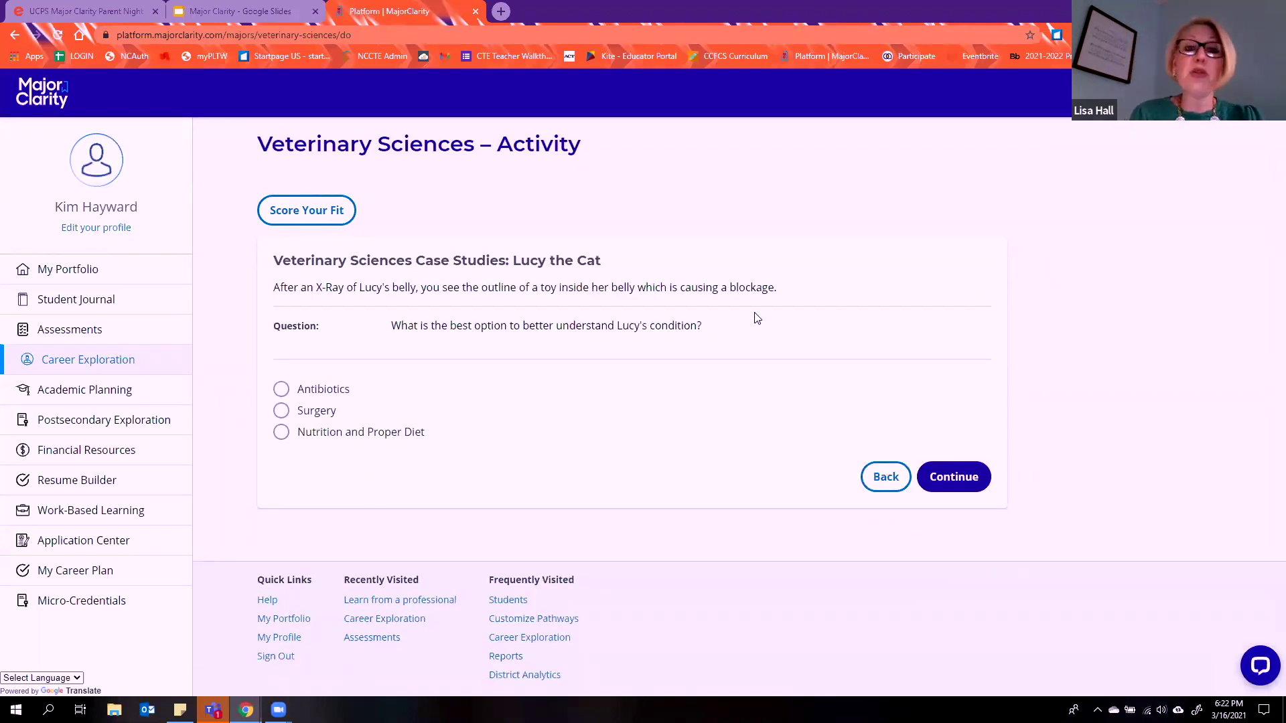
{"action": "left_click", "coordinate": [282, 412]}
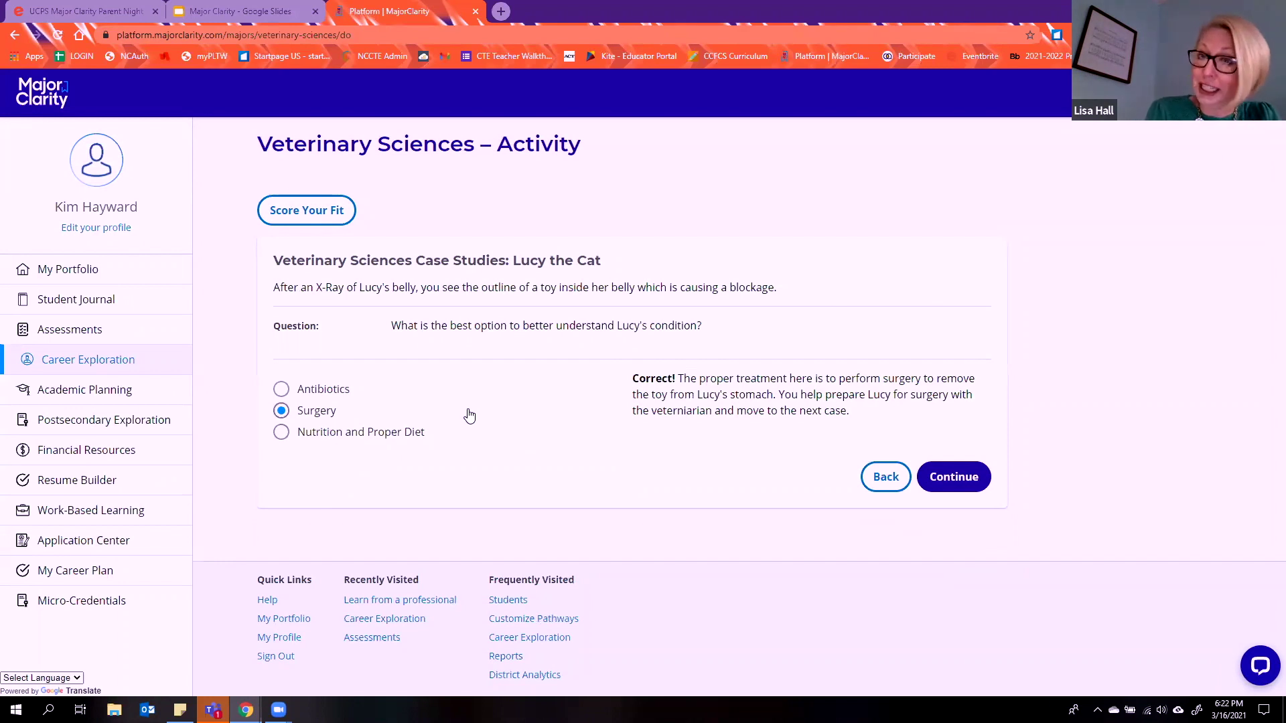
Step: Score the fit with the Veterinary Sciences activity as Good and submit the rating
{"action": "left_click", "coordinate": [337, 213]}
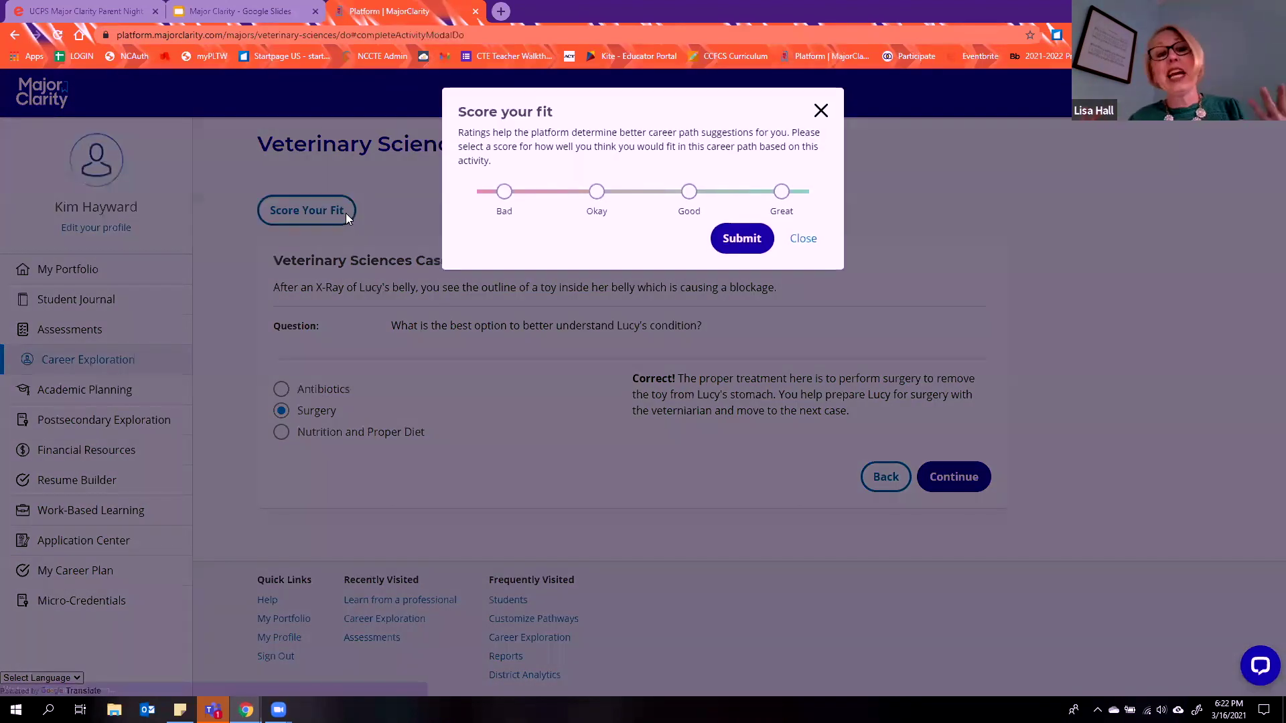
{"action": "left_click", "coordinate": [688, 193]}
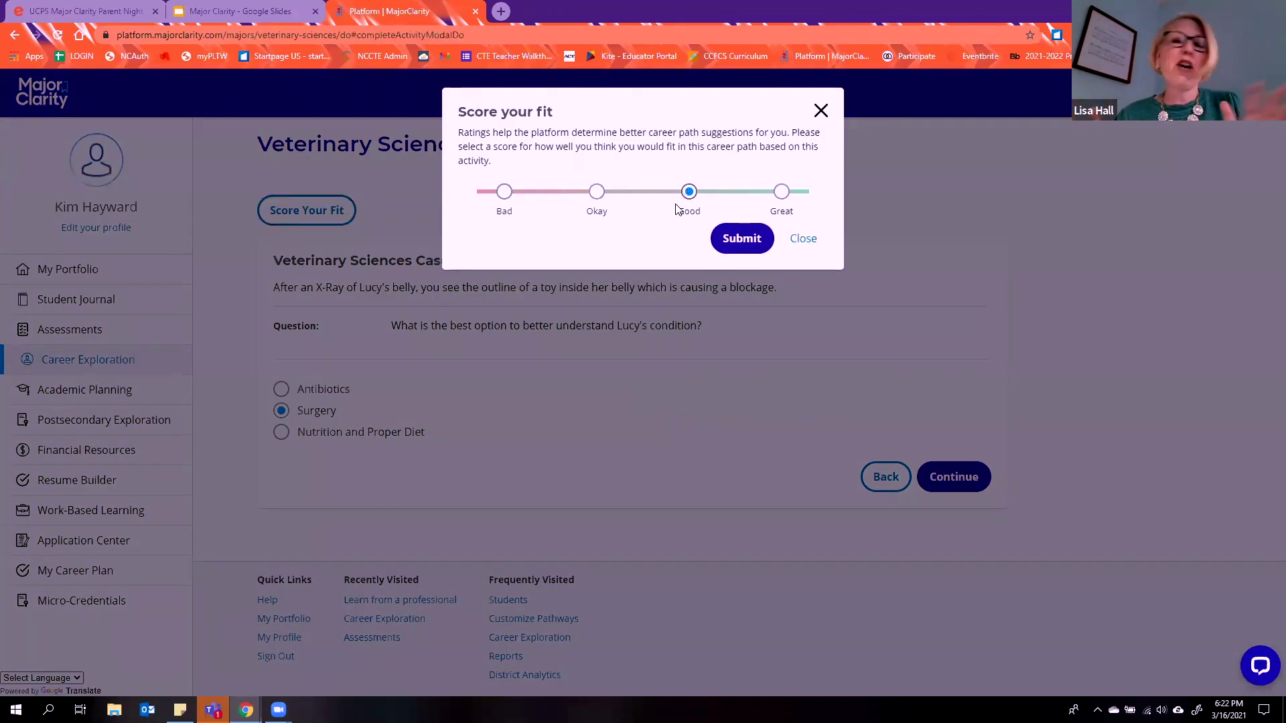
{"action": "left_click", "coordinate": [750, 240]}
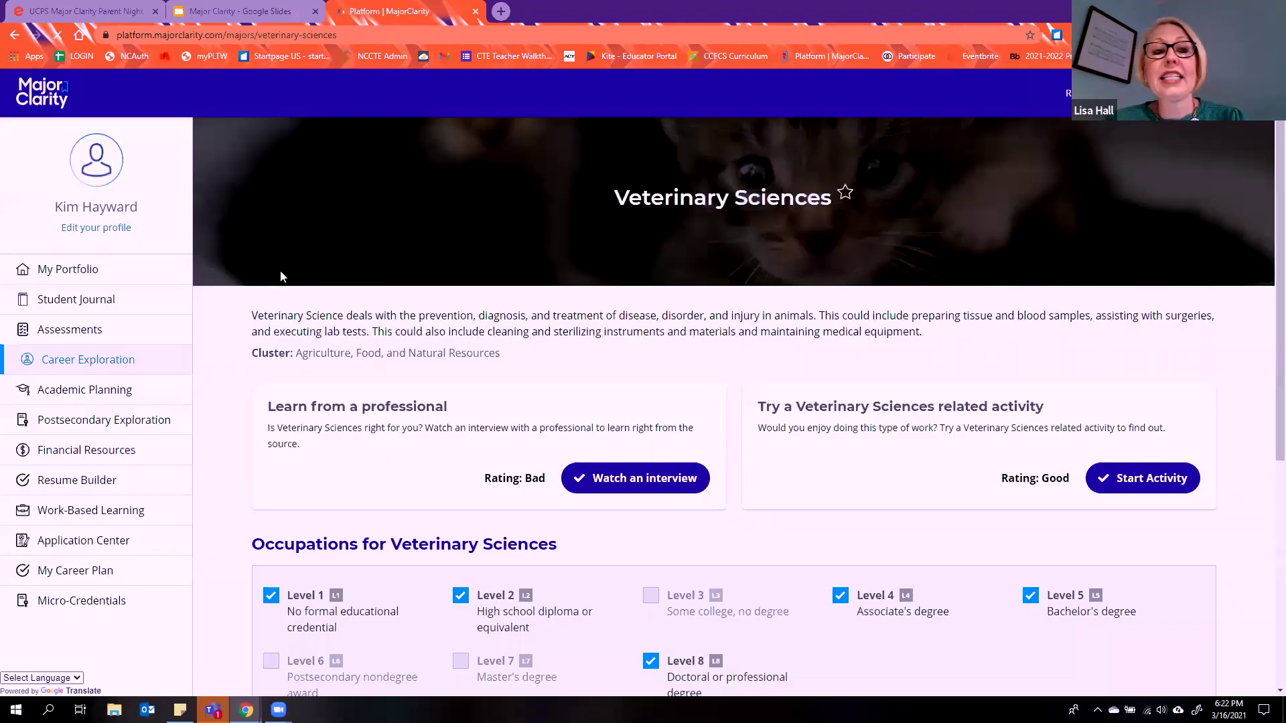
Step: Go back to Career Exploration, look over the listed paths, and search majors or careers for Accountants
{"action": "left_click", "coordinate": [102, 365]}
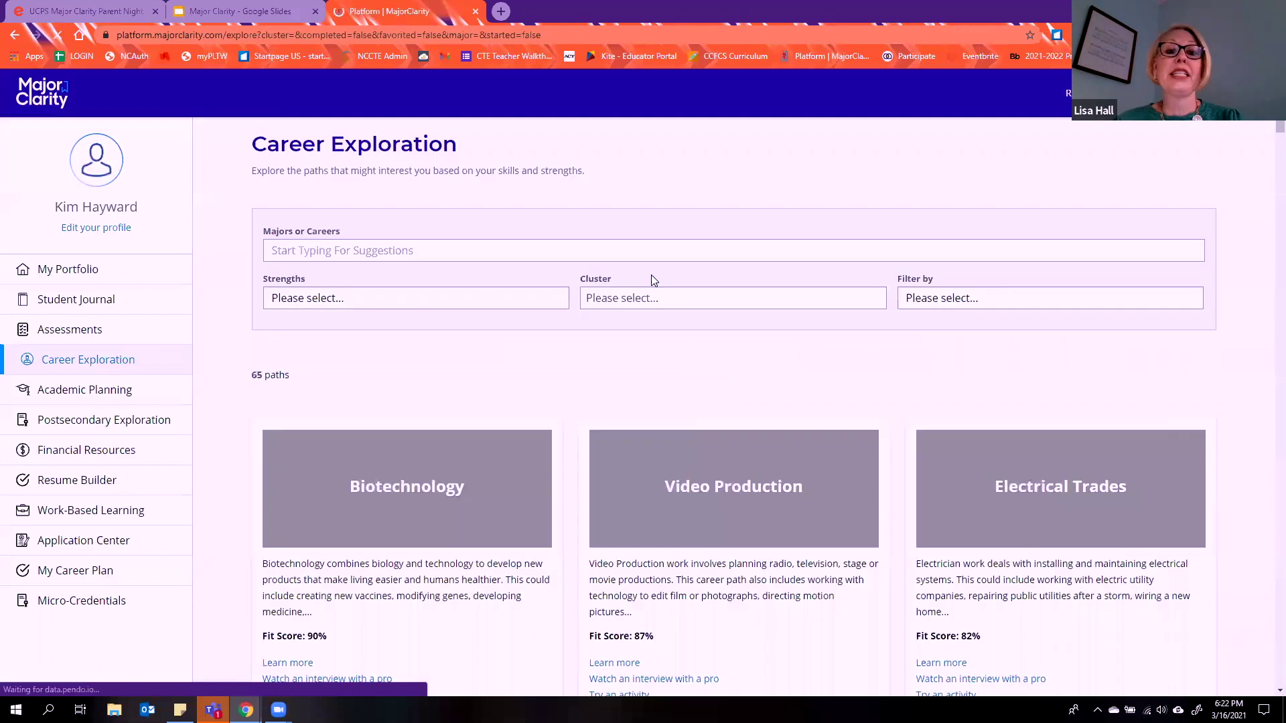
{"action": "scroll", "coordinate": [605, 333], "scroll_direction": "down", "scroll_amount": 5}
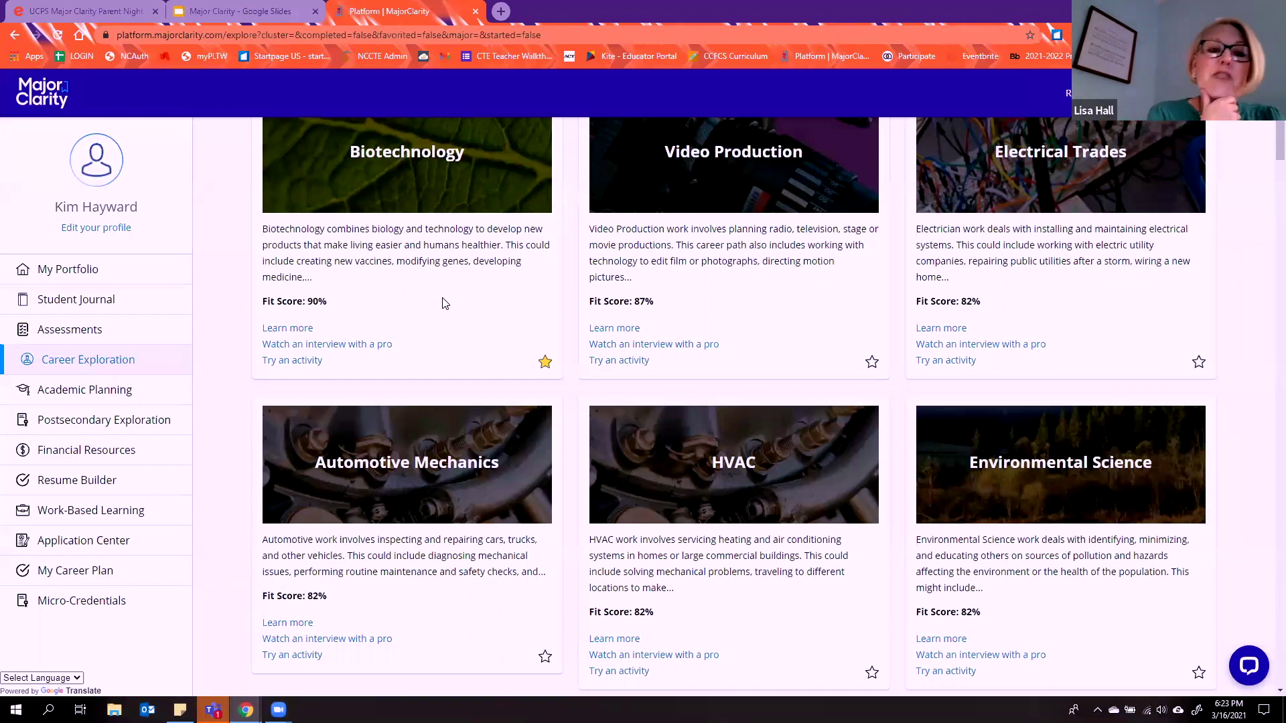
{"action": "scroll", "coordinate": [442, 304], "scroll_direction": "up", "scroll_amount": 5}
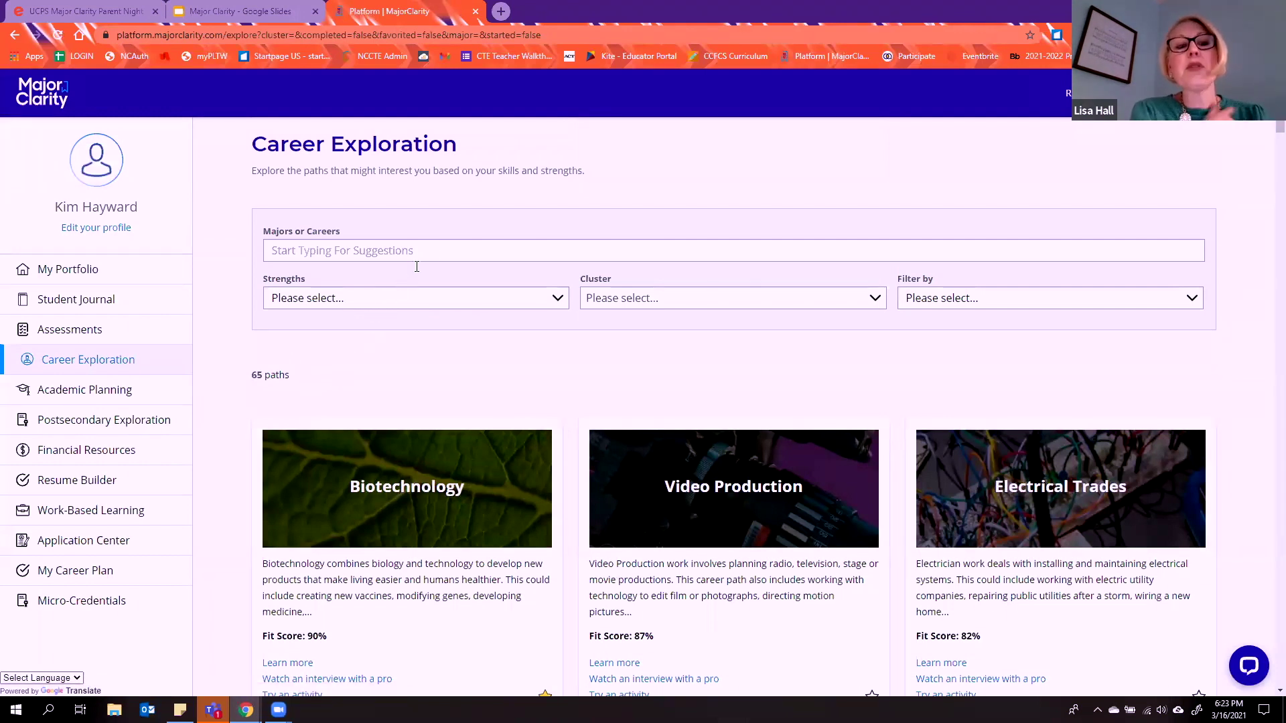
{"action": "left_click", "coordinate": [442, 249]}
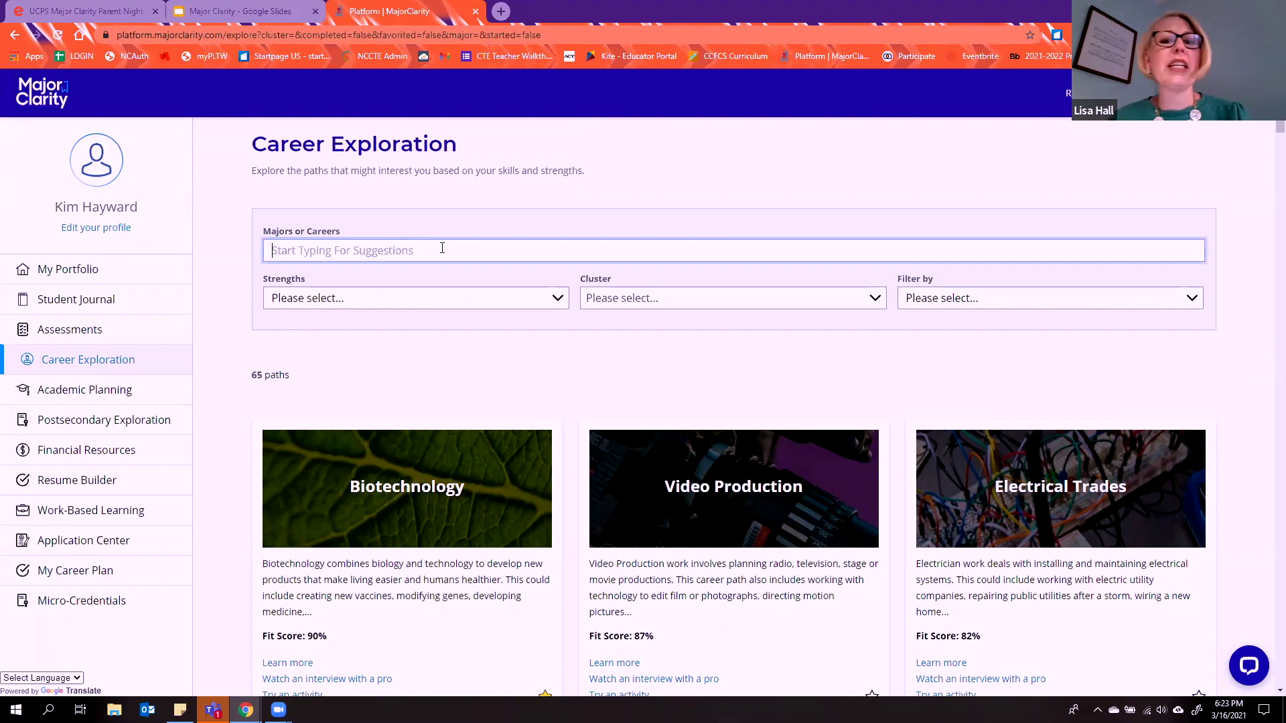
{"action": "type", "text": "acc"}
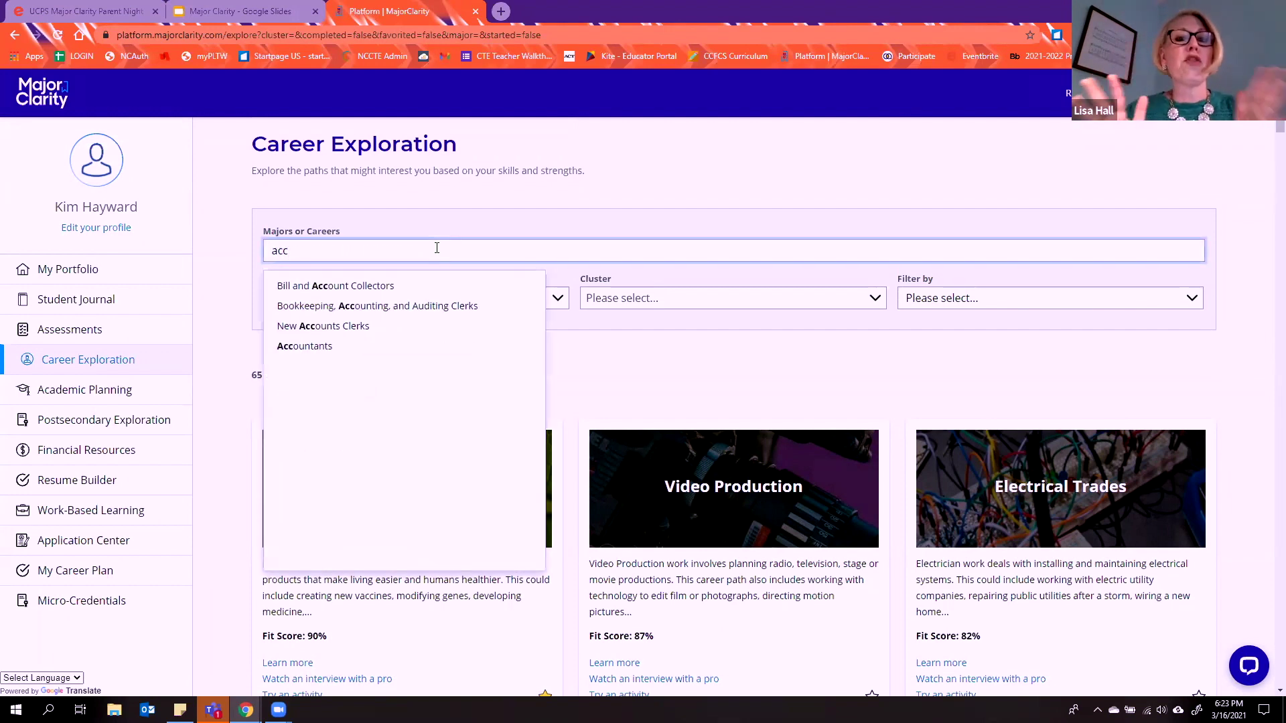
{"action": "type", "text": "oun"}
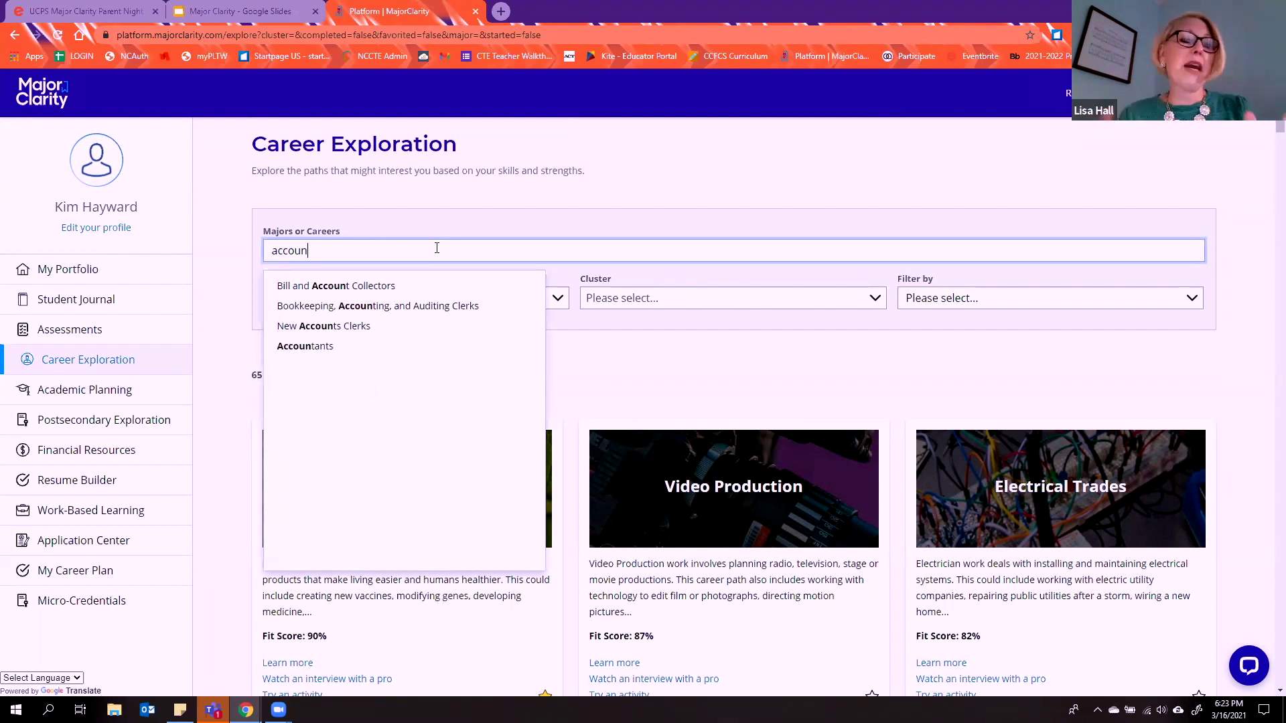
{"action": "left_click", "coordinate": [317, 350]}
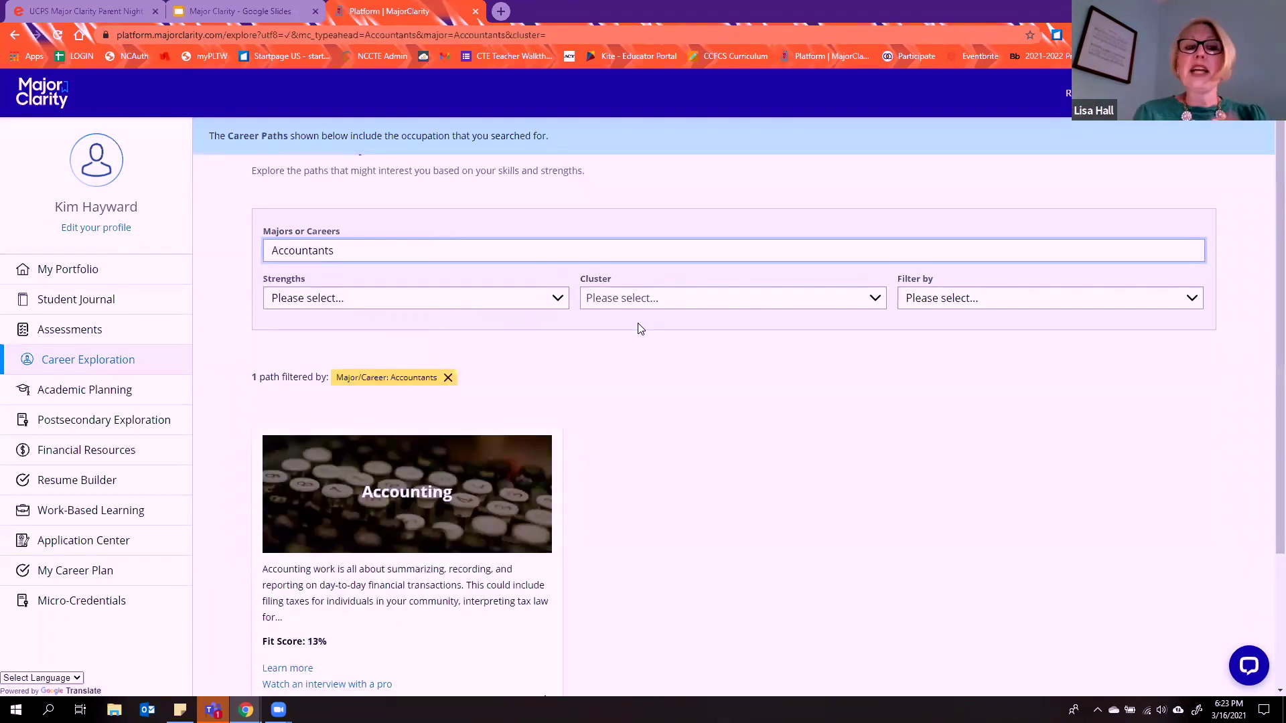
Step: Look over the Accounting career path card, and remove the Accountants filter from the list of paths
{"action": "scroll", "coordinate": [568, 428], "scroll_direction": "down", "scroll_amount": 2}
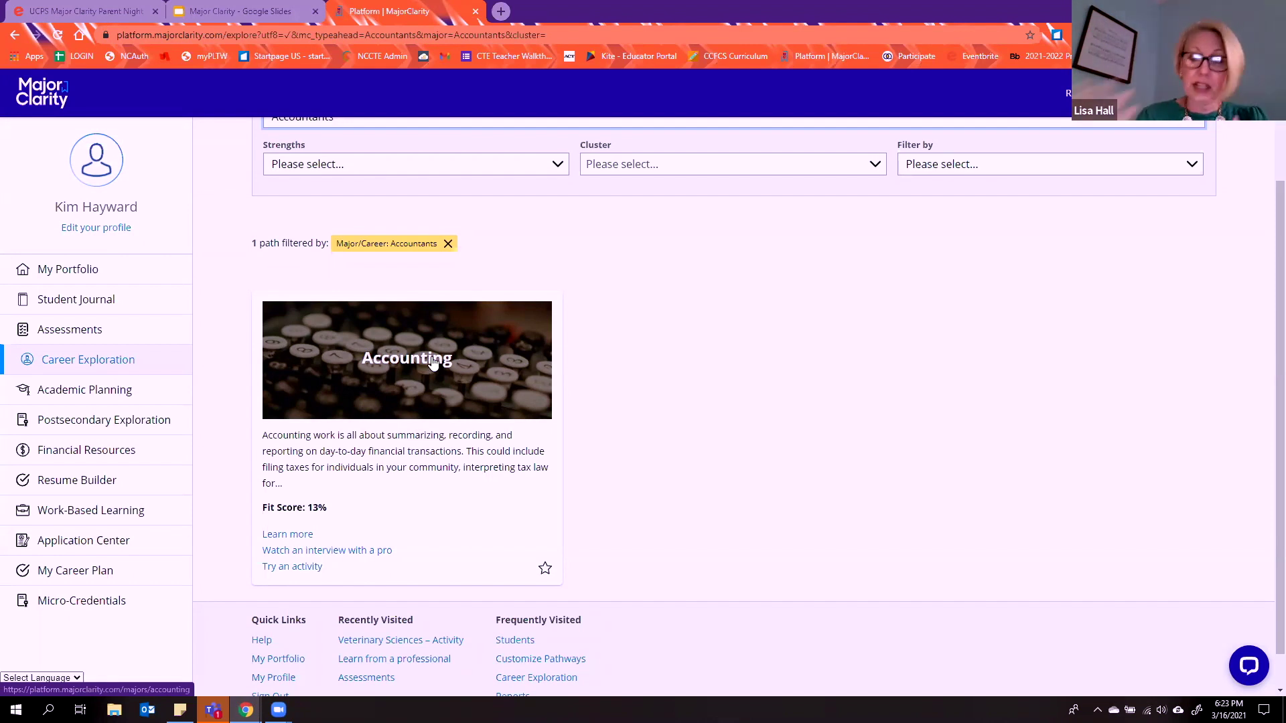
{"action": "scroll", "coordinate": [525, 289], "scroll_direction": "up", "scroll_amount": 2}
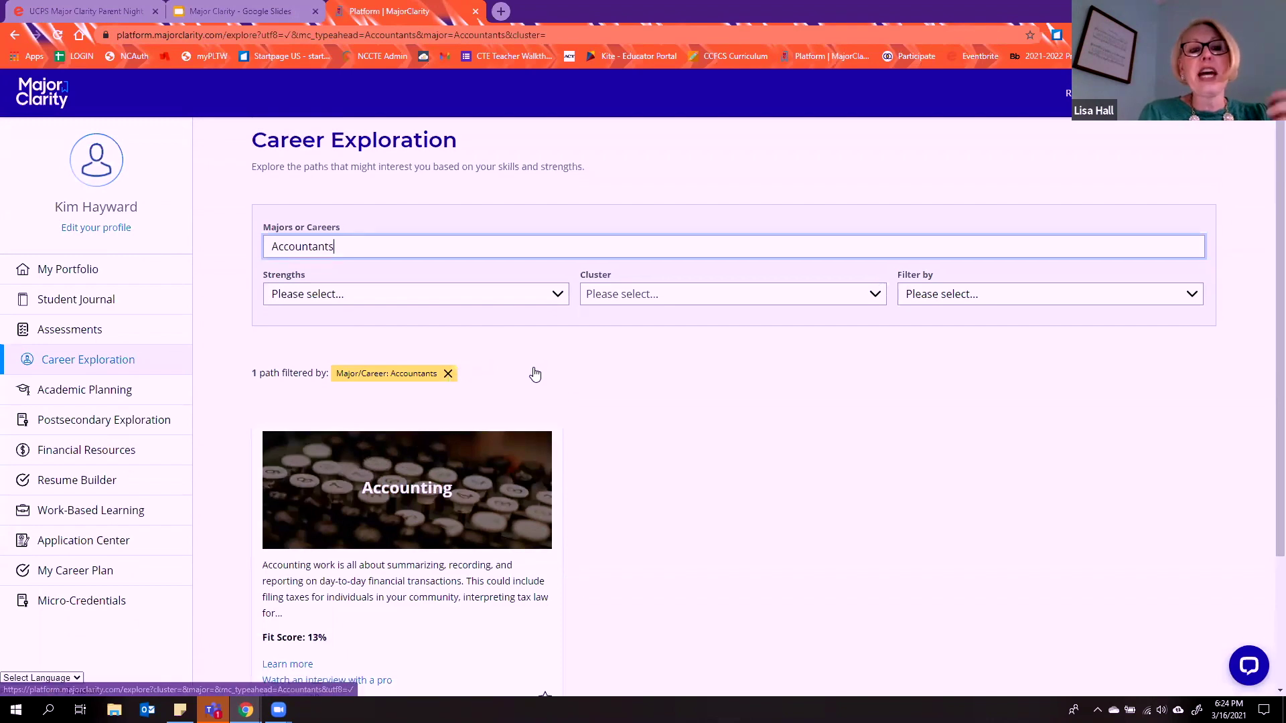
{"action": "scroll", "coordinate": [523, 361], "scroll_direction": "down", "scroll_amount": 2}
{"action": "left_click", "coordinate": [448, 244]}
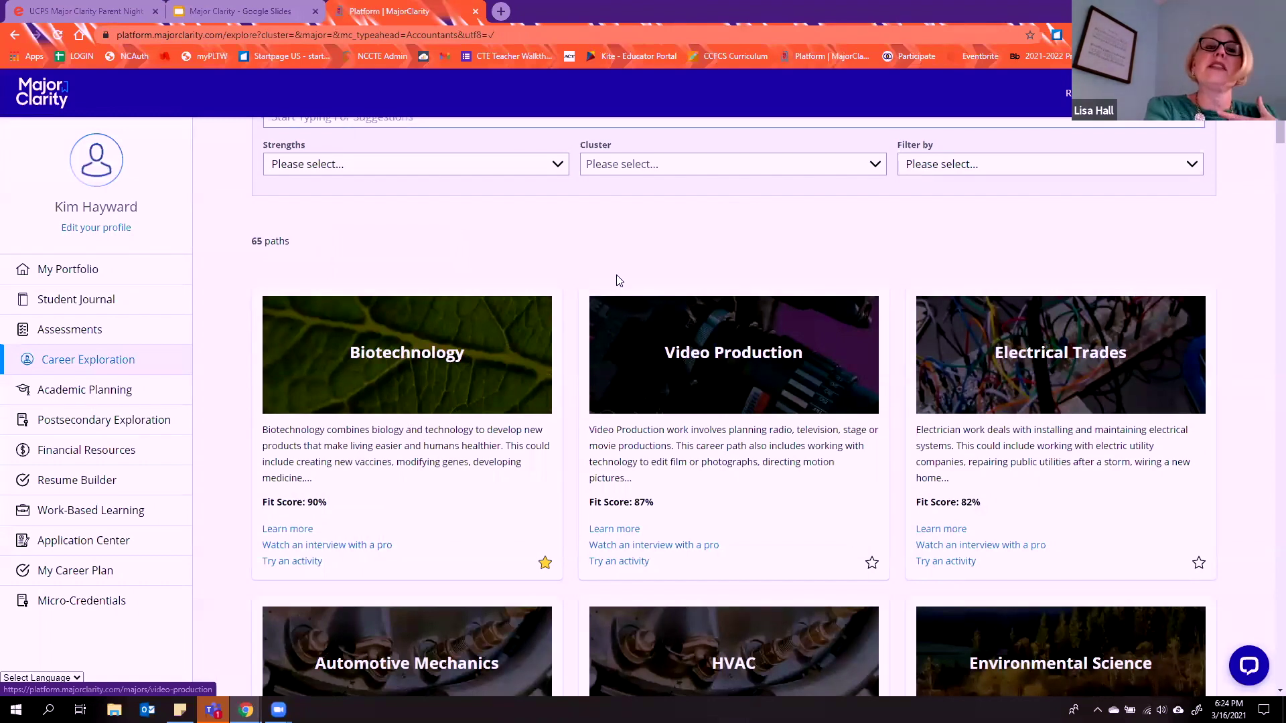
Step: Filter the career paths by the Math strength, and remove that strength filter again
{"action": "left_click", "coordinate": [555, 166]}
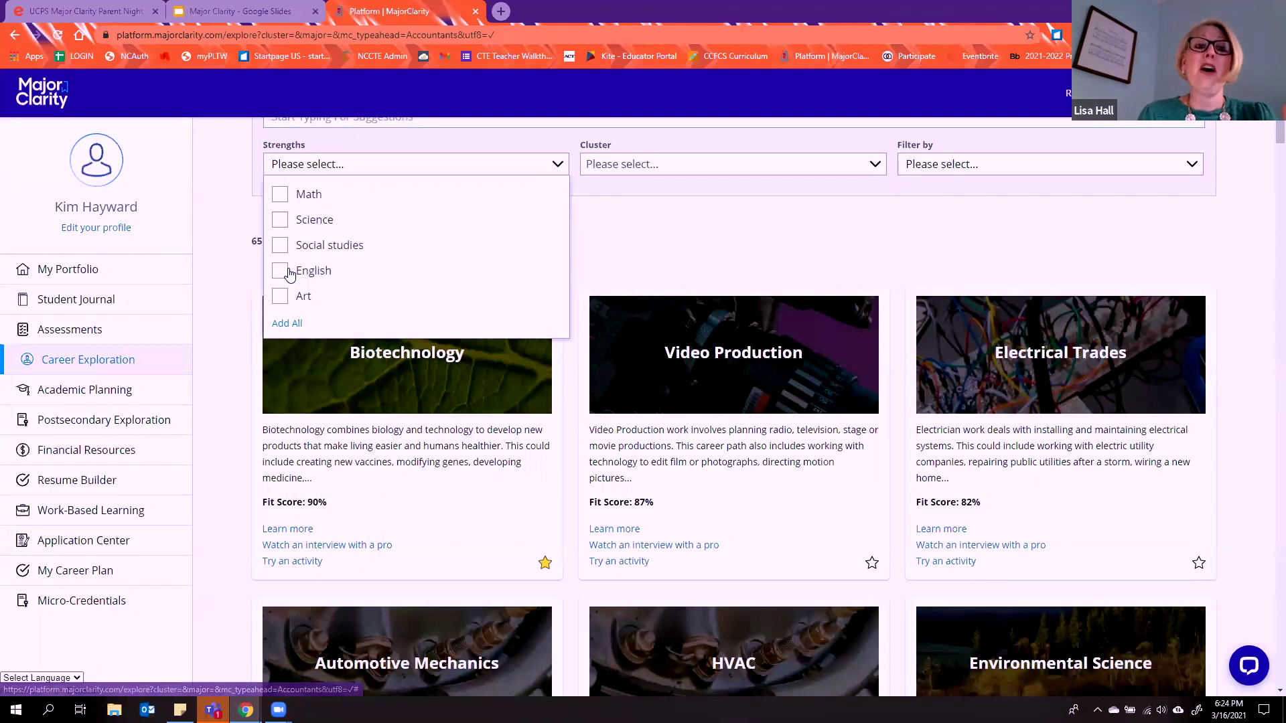
{"action": "left_click", "coordinate": [280, 195]}
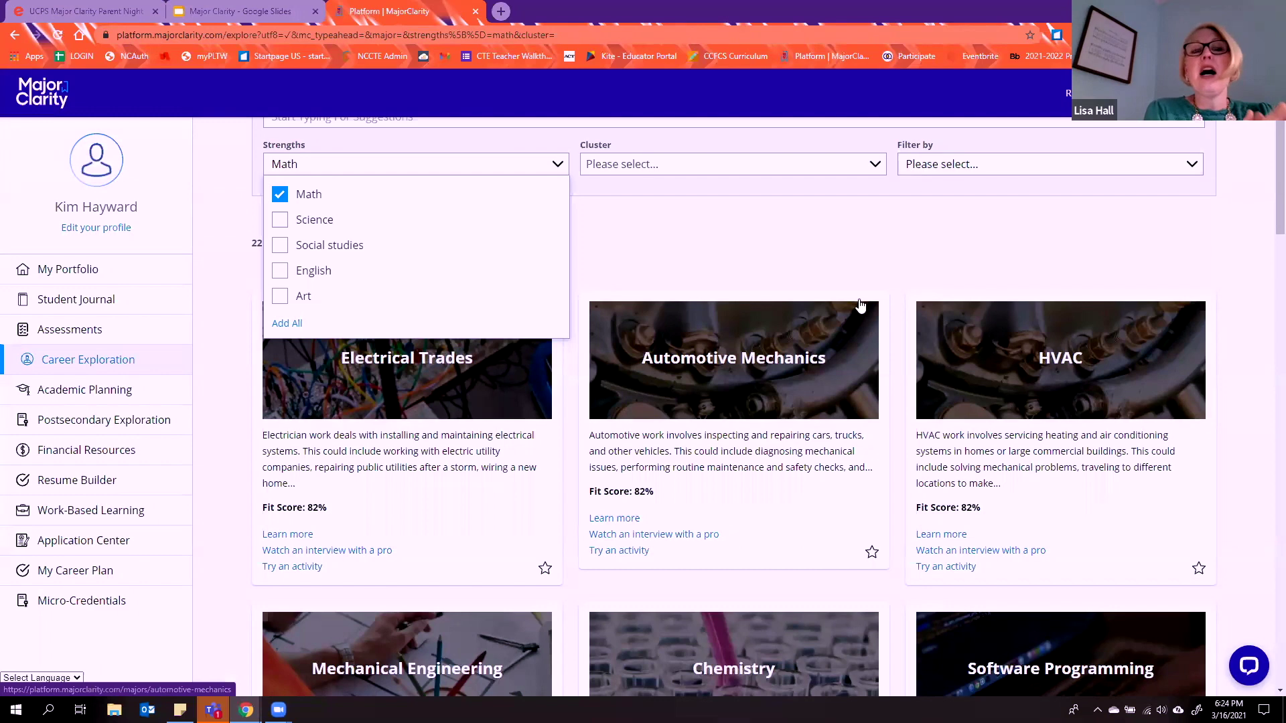
{"action": "left_click", "coordinate": [280, 198]}
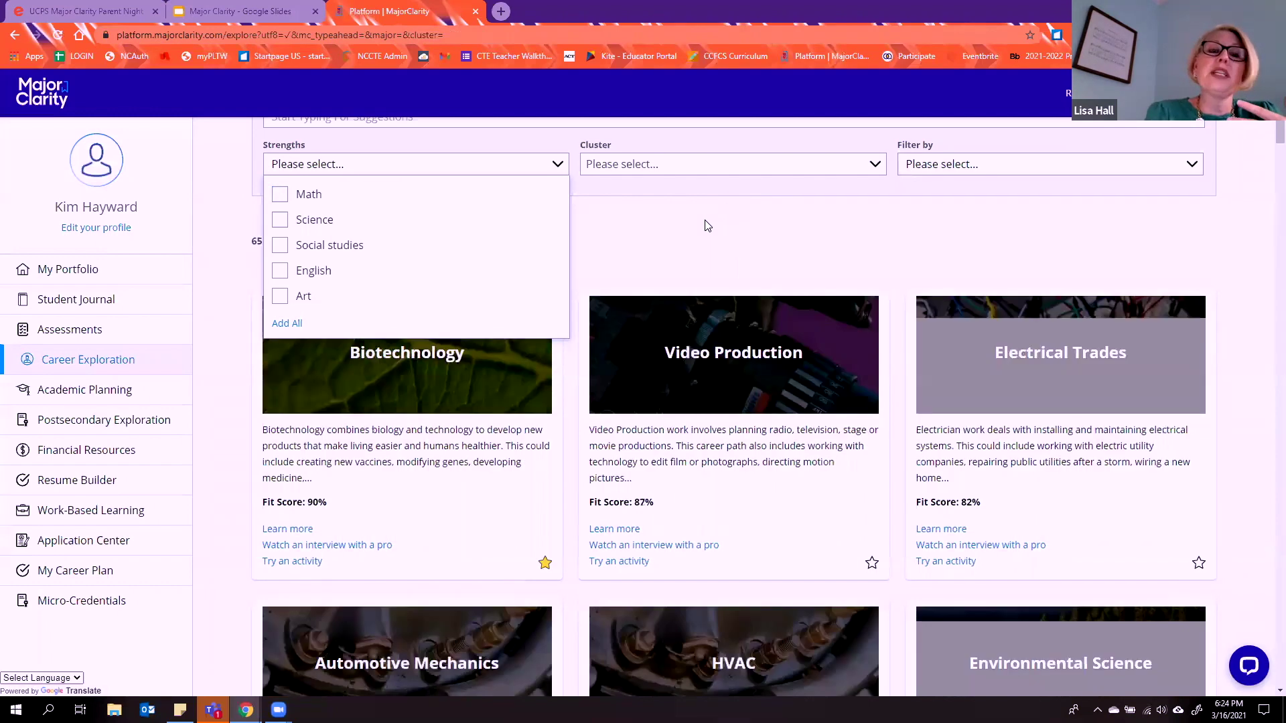
{"action": "left_click", "coordinate": [654, 215]}
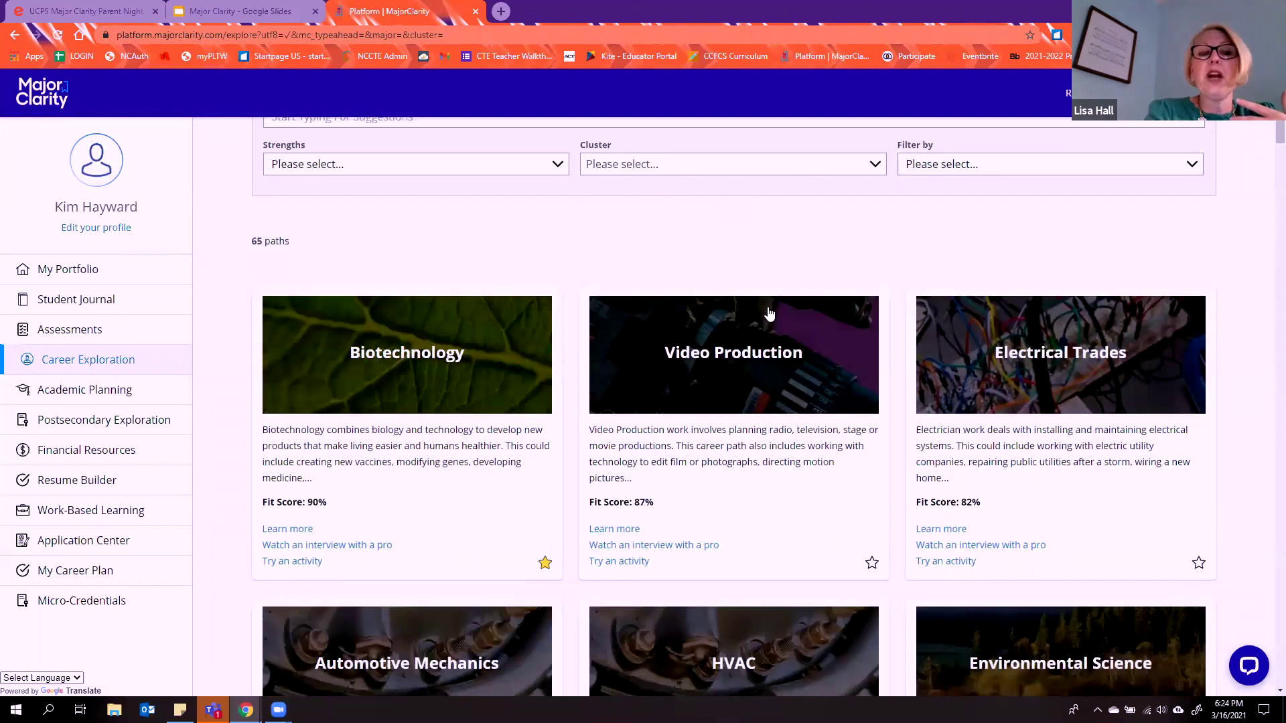
Step: Mark the Video Production career path as a favorite
{"action": "scroll", "coordinate": [769, 315], "scroll_direction": "down", "scroll_amount": 1}
{"action": "scroll", "coordinate": [769, 420], "scroll_direction": "down", "scroll_amount": 1}
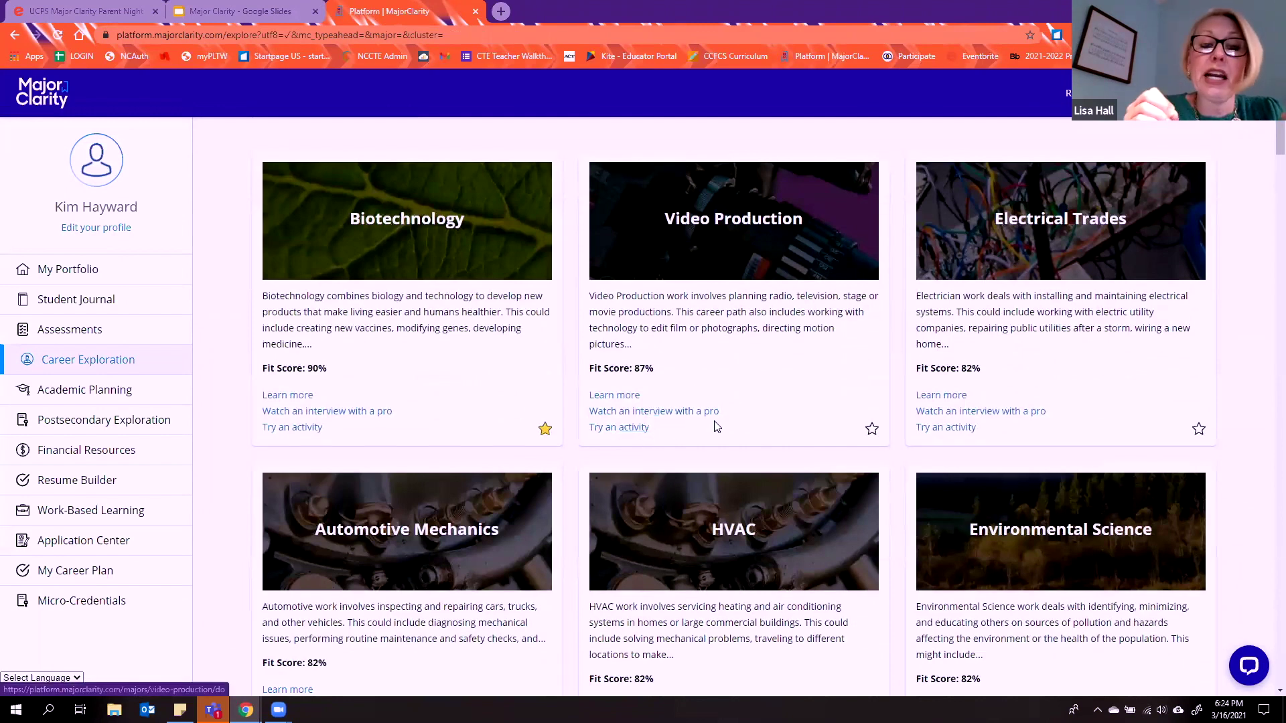
{"action": "left_click", "coordinate": [872, 431]}
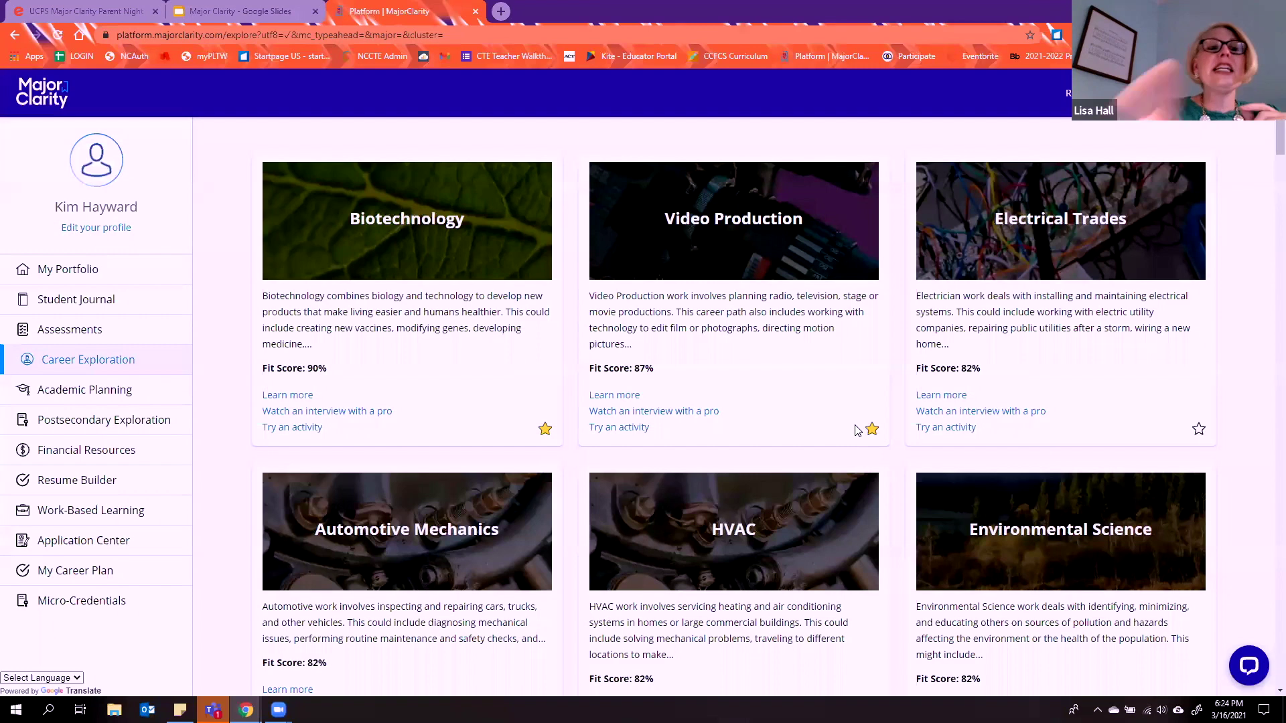
Step: Open My Portfolio and review the progress checklist, career path test drives, and favorites
{"action": "left_click", "coordinate": [68, 270]}
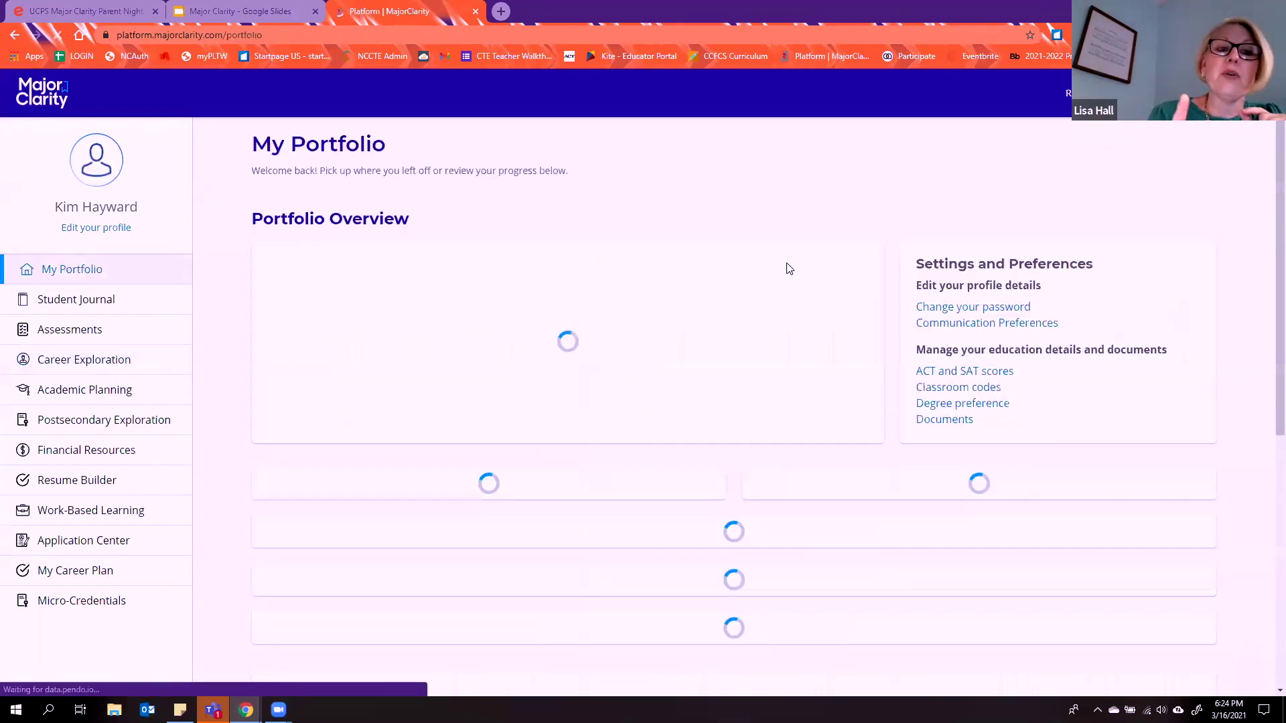
{"action": "scroll", "coordinate": [711, 372], "scroll_direction": "down", "scroll_amount": 1}
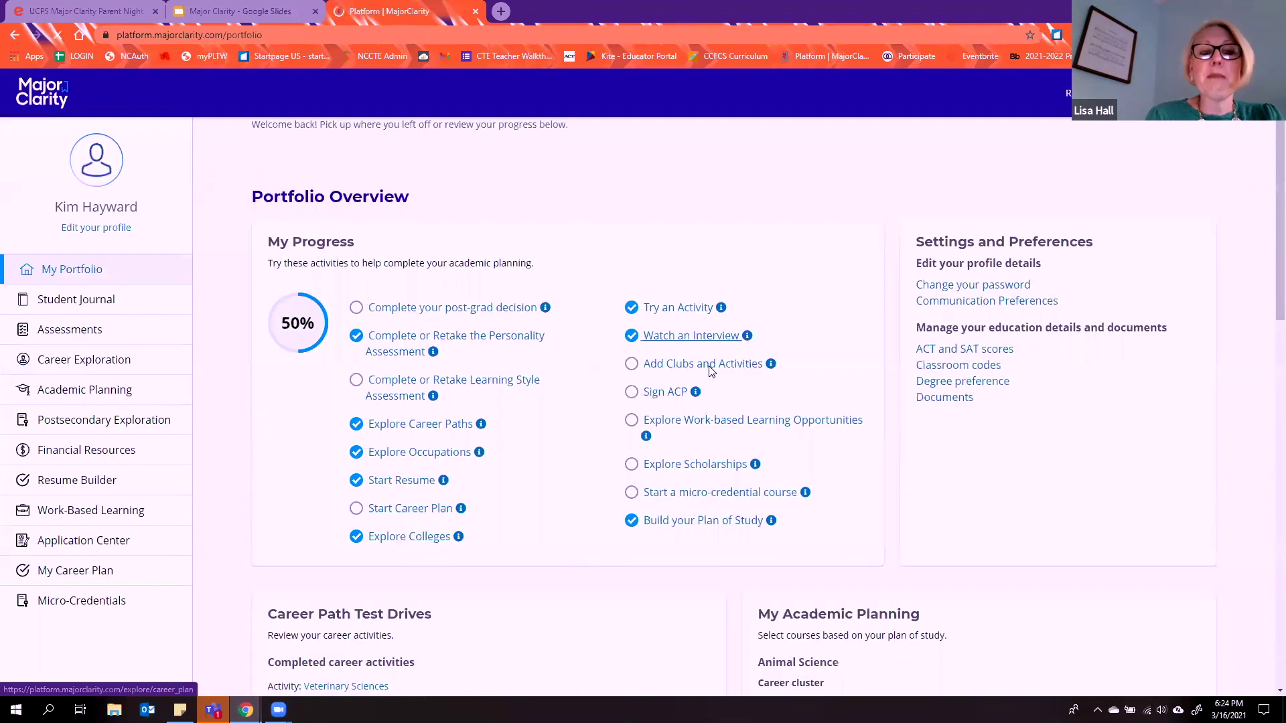
{"action": "scroll", "coordinate": [712, 372], "scroll_direction": "down", "scroll_amount": 8}
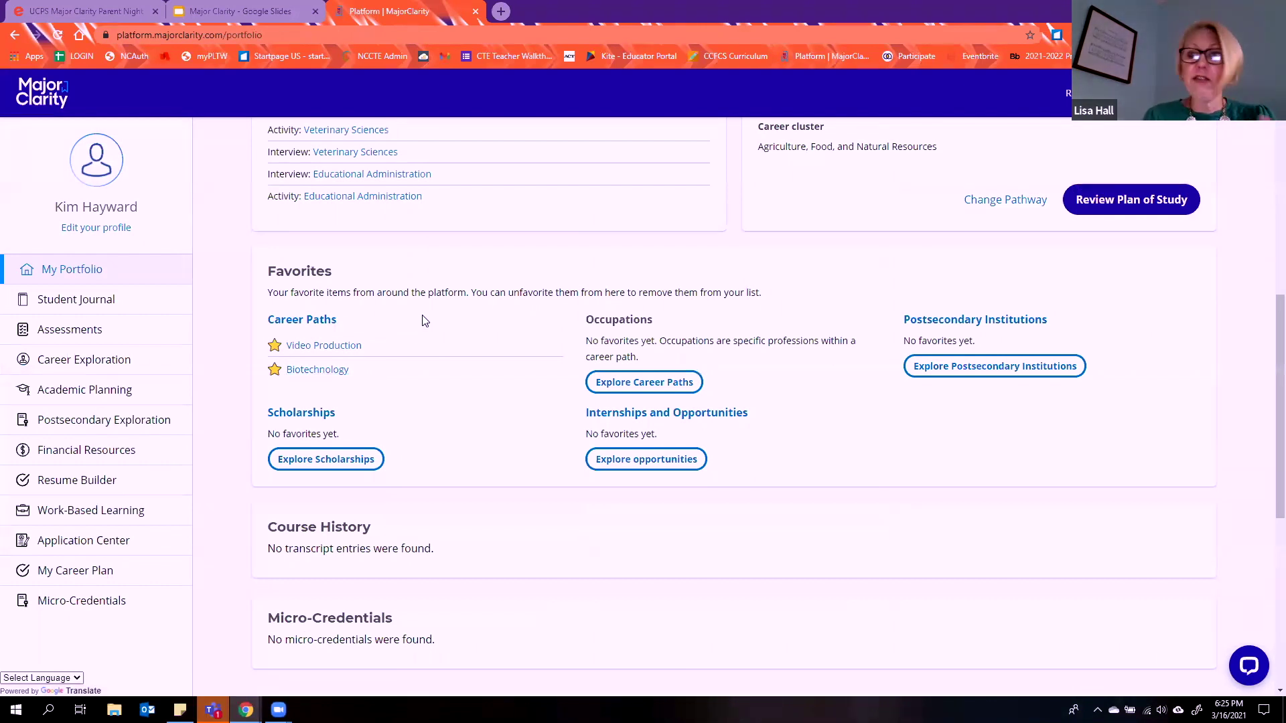
{"action": "scroll", "coordinate": [429, 313], "scroll_direction": "down", "scroll_amount": 1}
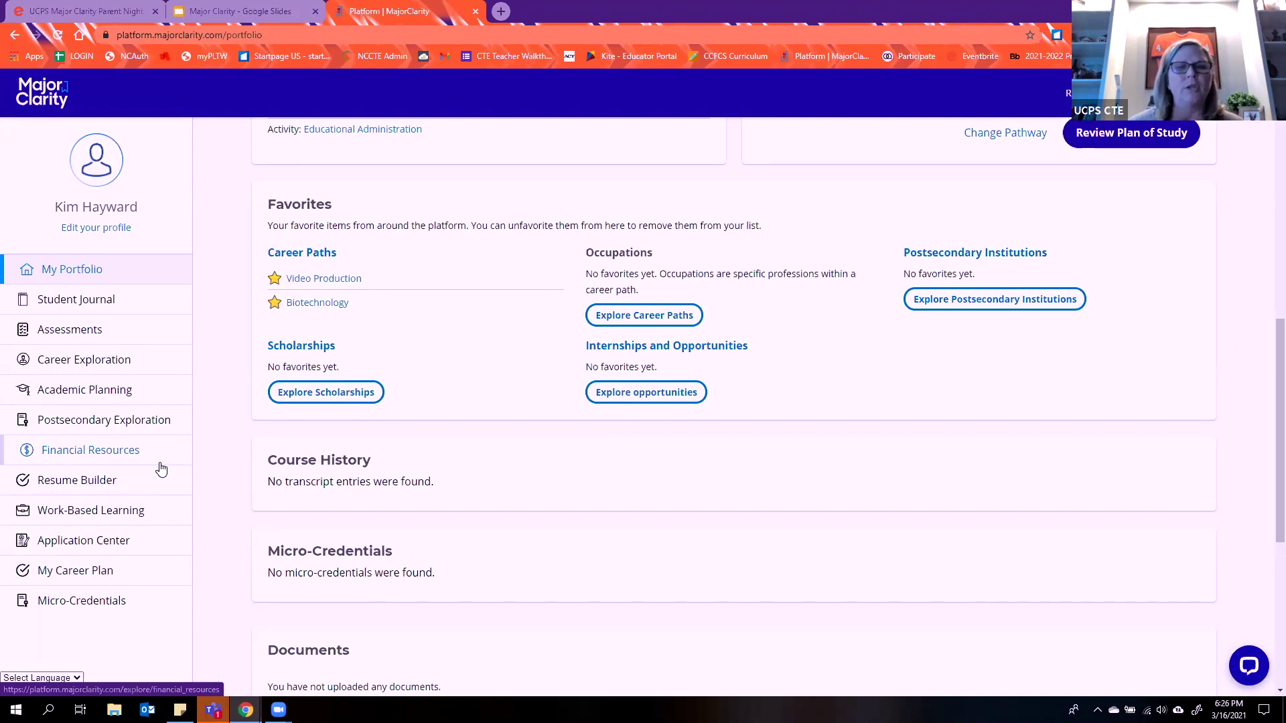
Step: Open Academic Planning and review the Animal Science plan of study with its pathway description and course grid
{"action": "left_click", "coordinate": [127, 400]}
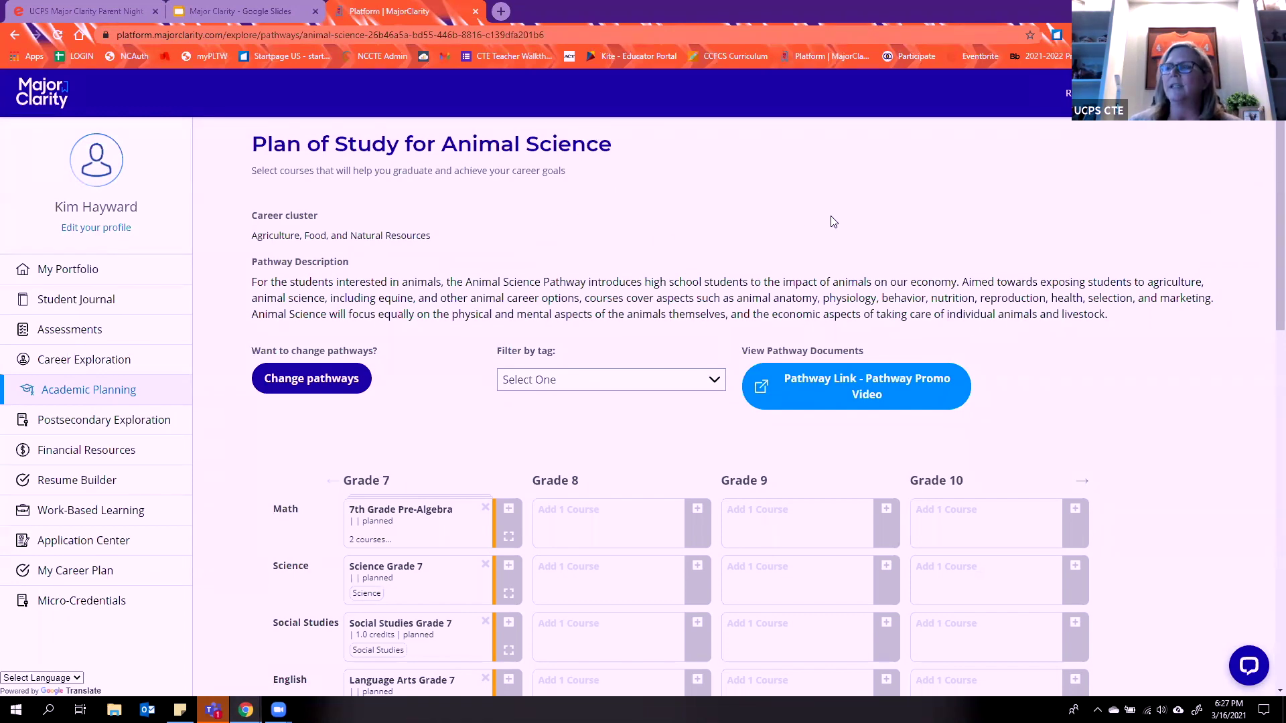
{"action": "scroll", "coordinate": [825, 213], "scroll_direction": "down", "scroll_amount": 2}
{"action": "scroll", "coordinate": [825, 213], "scroll_direction": "down", "scroll_amount": 1}
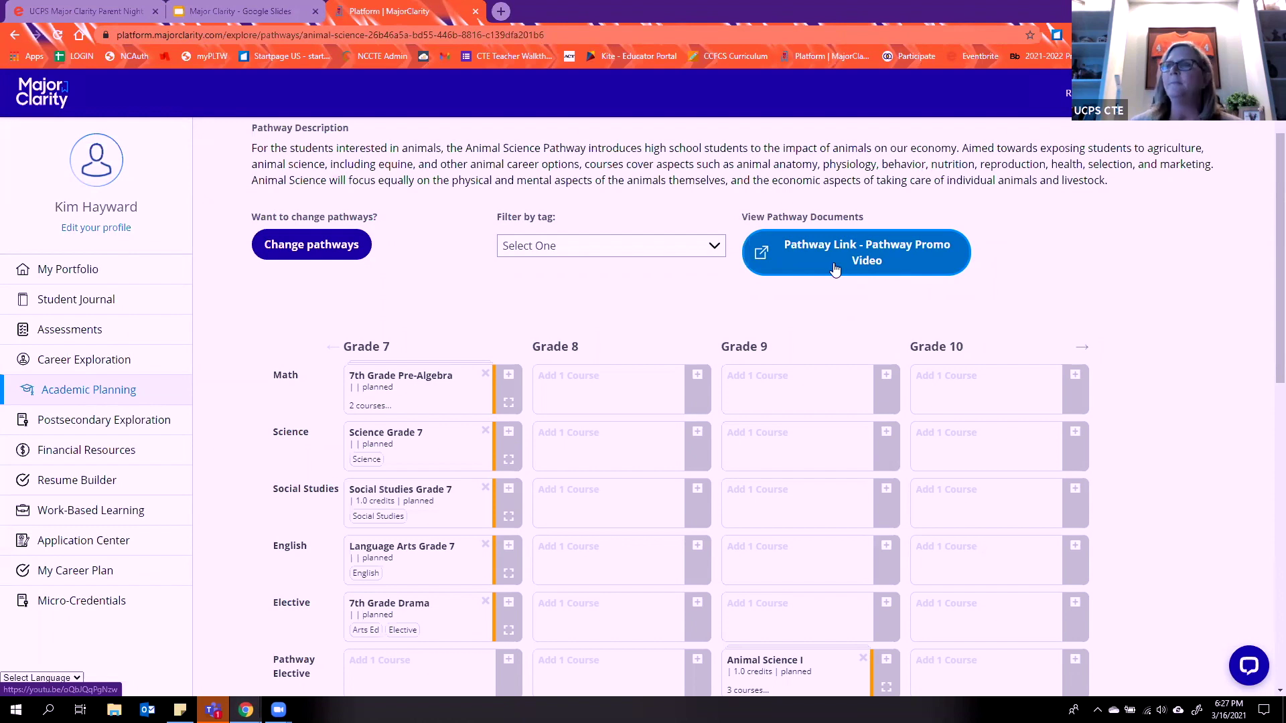
Step: Browse the pathways for a change, view the high school choice without altering it, and select the Animal Science pathway
{"action": "left_click", "coordinate": [355, 251]}
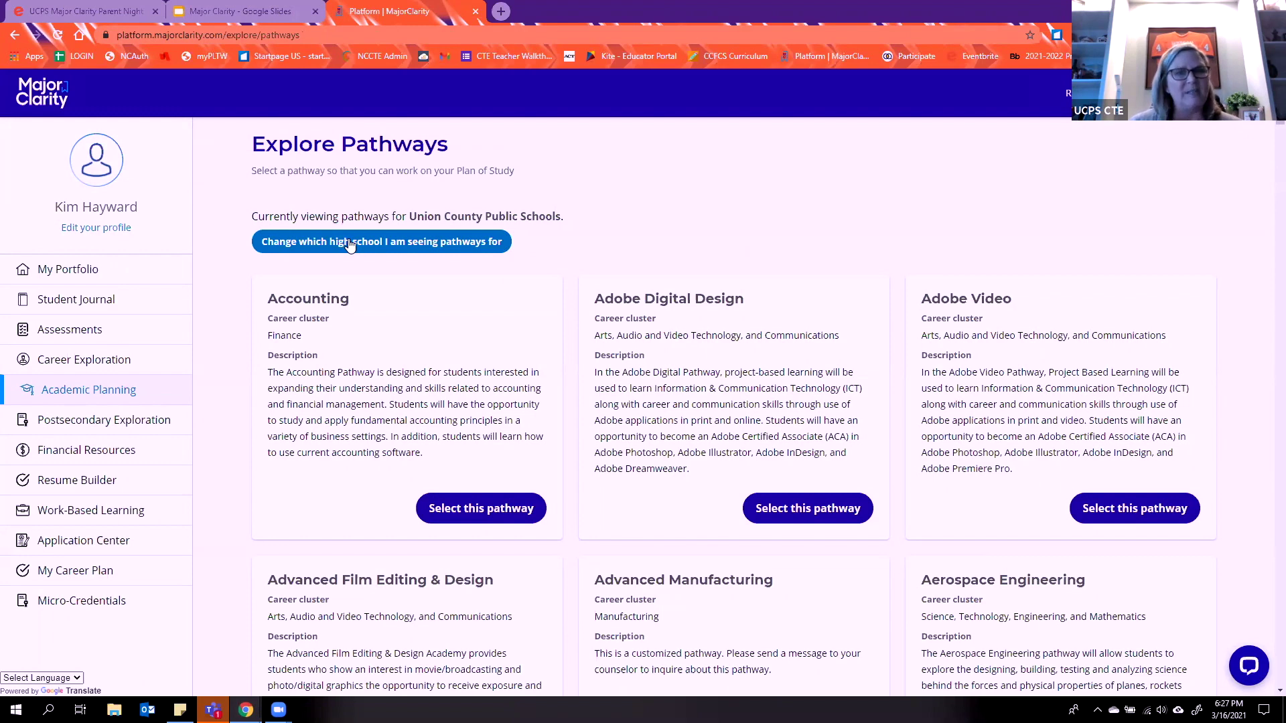
{"action": "left_click", "coordinate": [348, 242]}
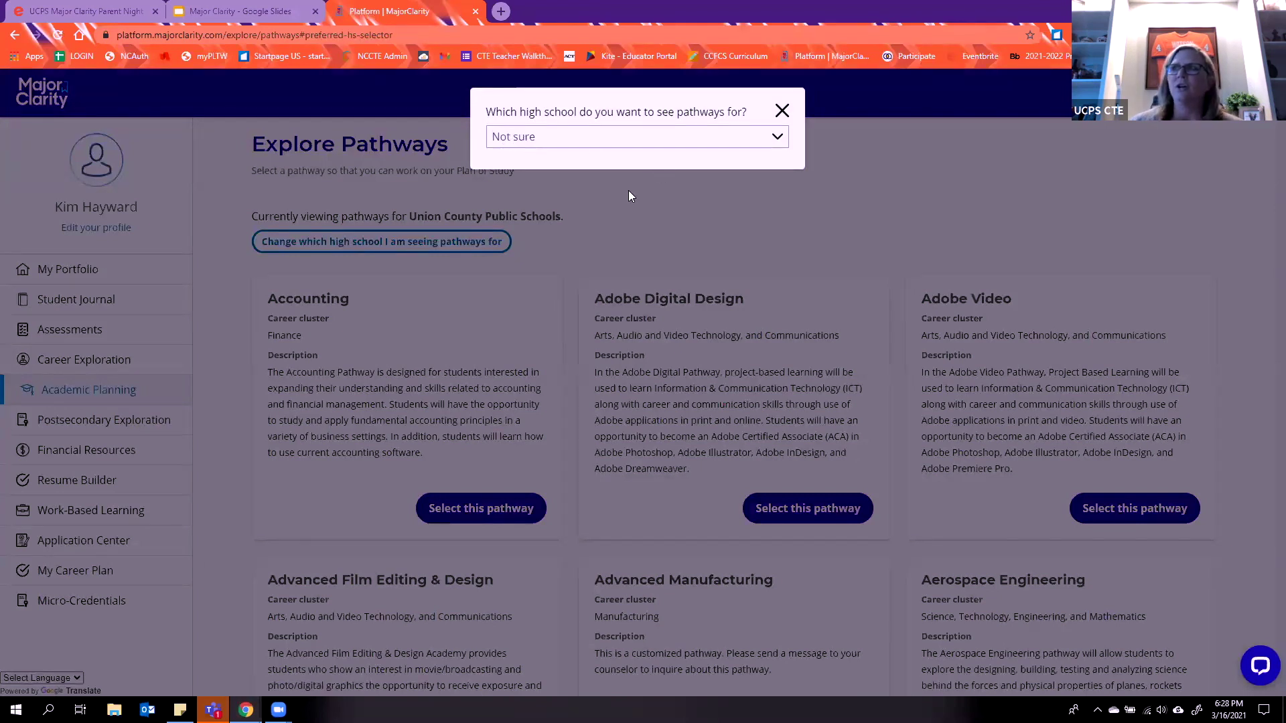
{"action": "left_click", "coordinate": [781, 109]}
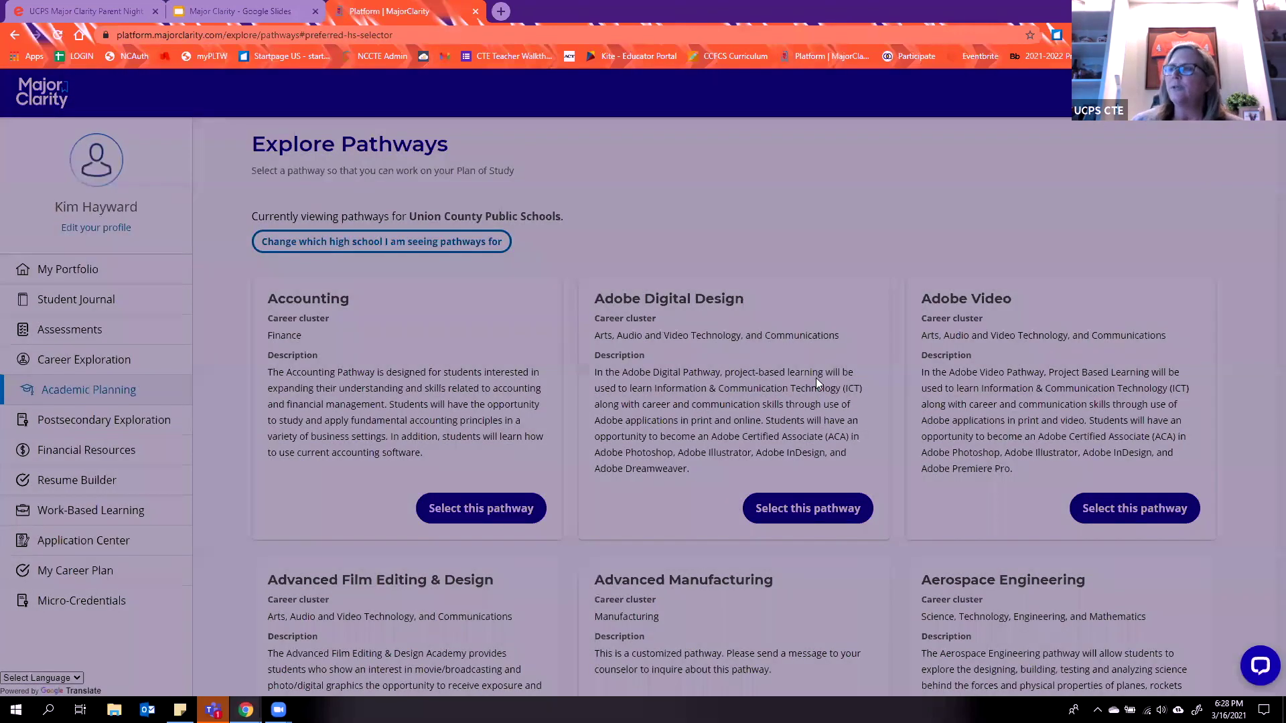
{"action": "scroll", "coordinate": [742, 322], "scroll_direction": "down", "scroll_amount": 8}
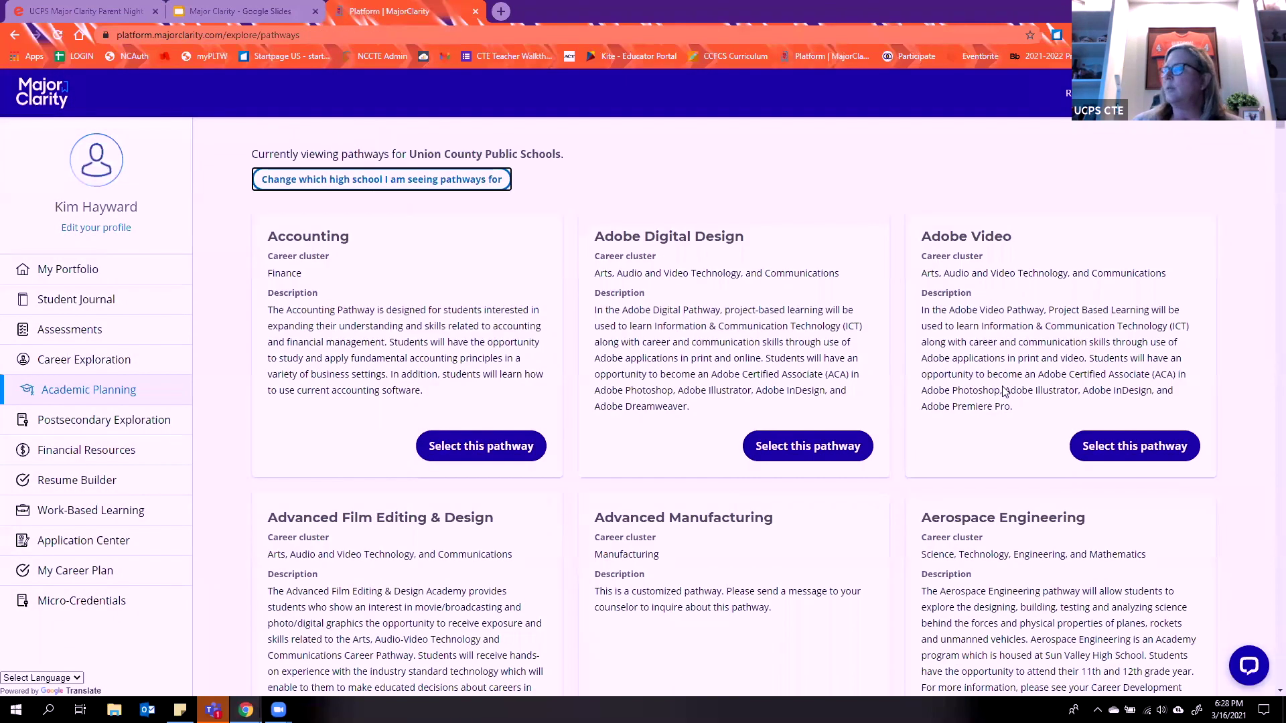
{"action": "left_click", "coordinate": [1128, 600]}
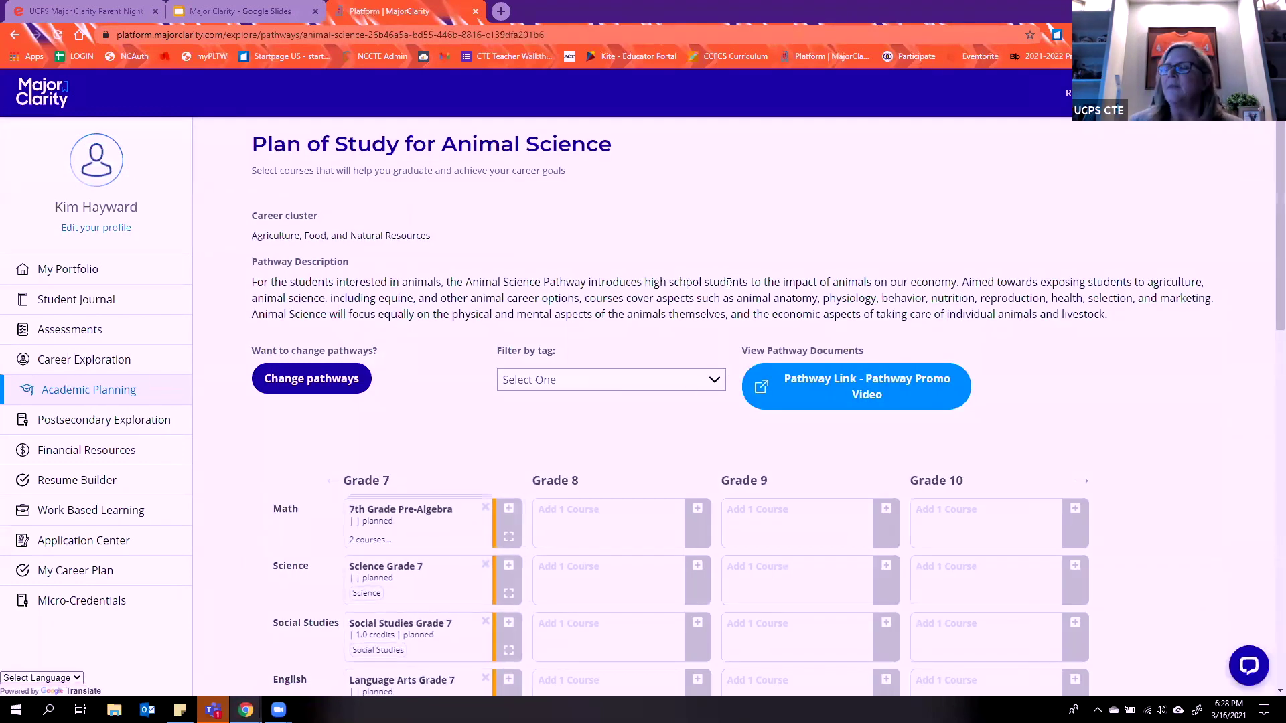
Step: Add NC Math 2 as the Grade 9 math course in the Animal Science plan of study
{"action": "scroll", "coordinate": [710, 284], "scroll_direction": "down", "scroll_amount": 2}
{"action": "scroll", "coordinate": [562, 338], "scroll_direction": "down", "scroll_amount": 1}
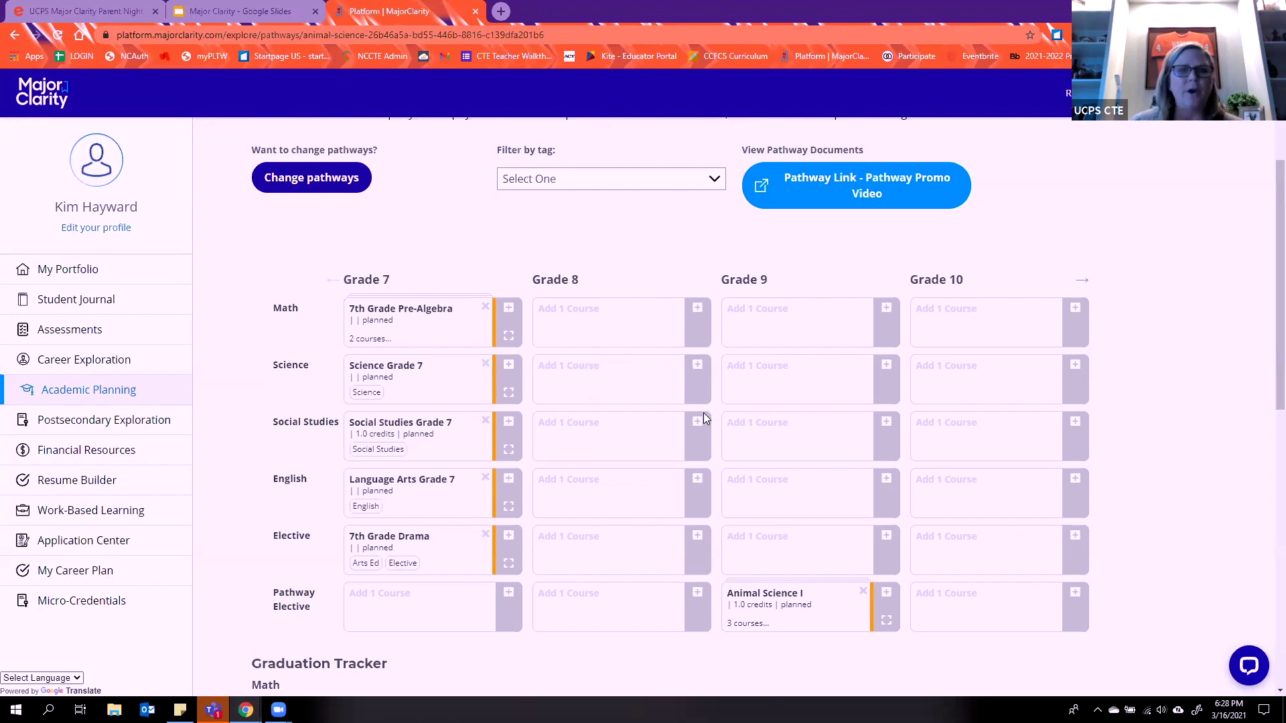
{"action": "left_click", "coordinate": [886, 309]}
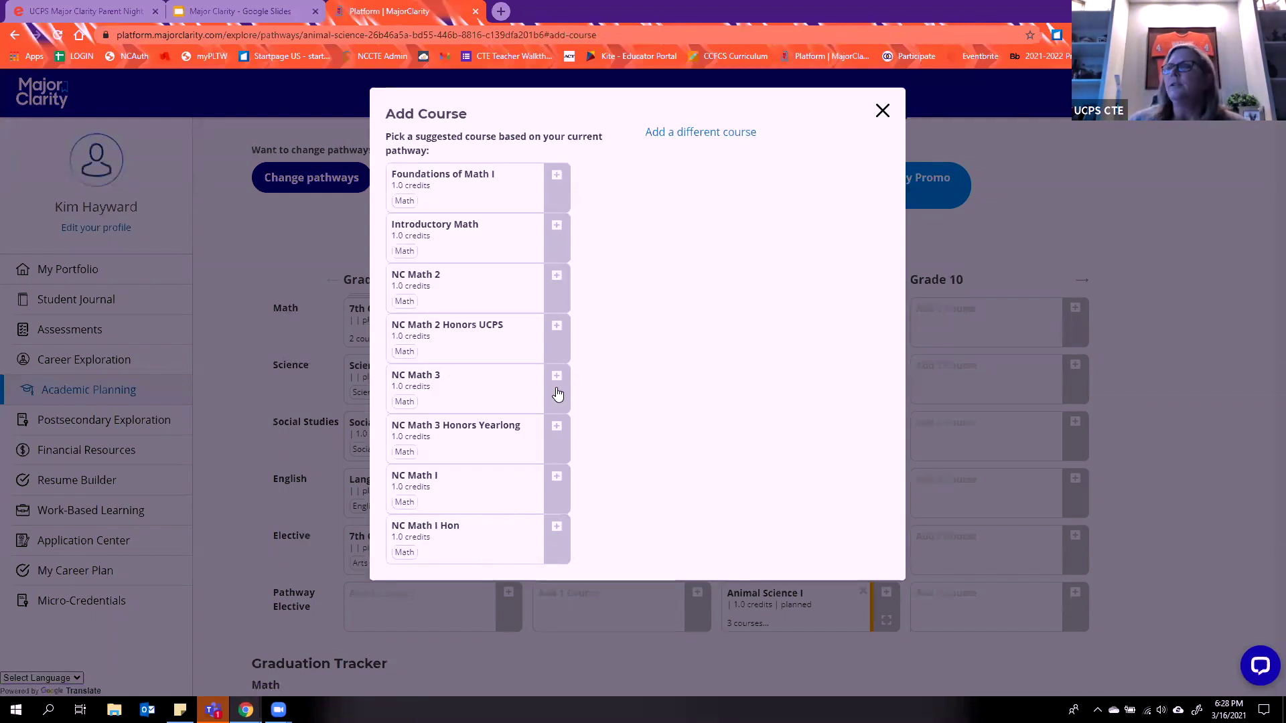
{"action": "left_click", "coordinate": [557, 278]}
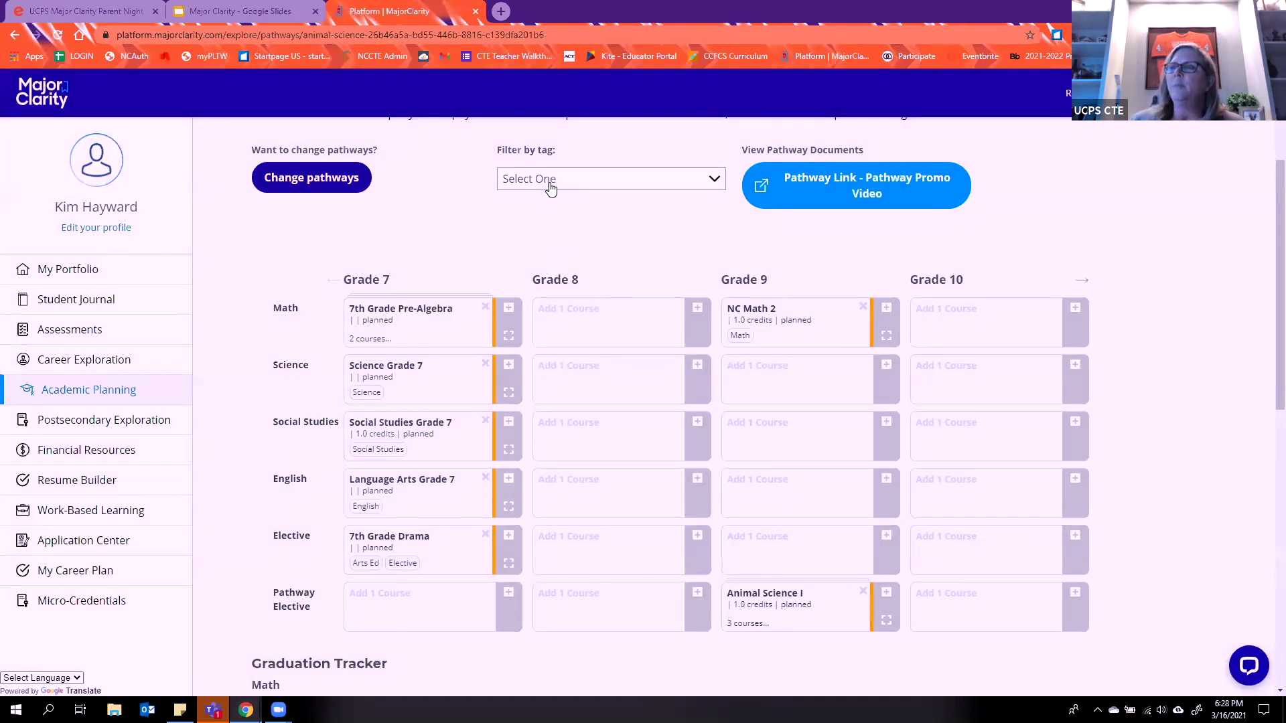
Step: Add Animal Science I to the Grade 9 pathway electives and Animal Science II Small Ani to the Grade 10 pathway electives
{"action": "scroll", "coordinate": [824, 381], "scroll_direction": "down", "scroll_amount": 2}
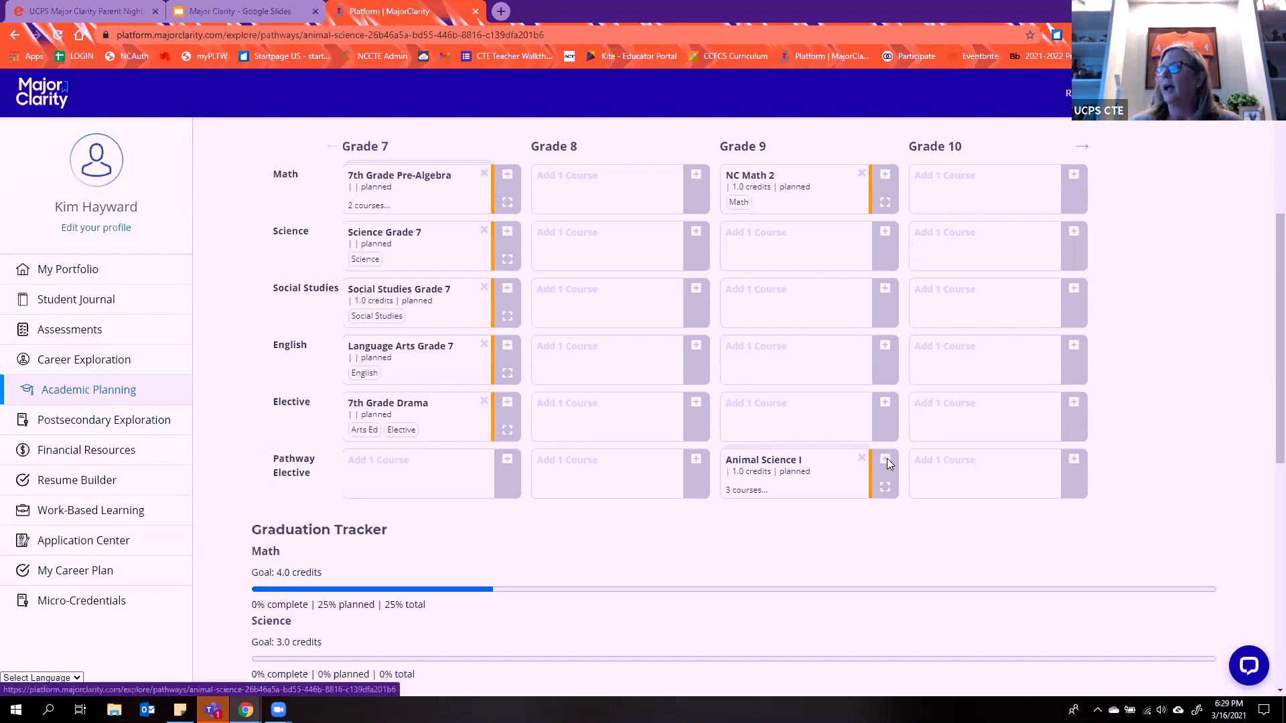
{"action": "left_click", "coordinate": [887, 460]}
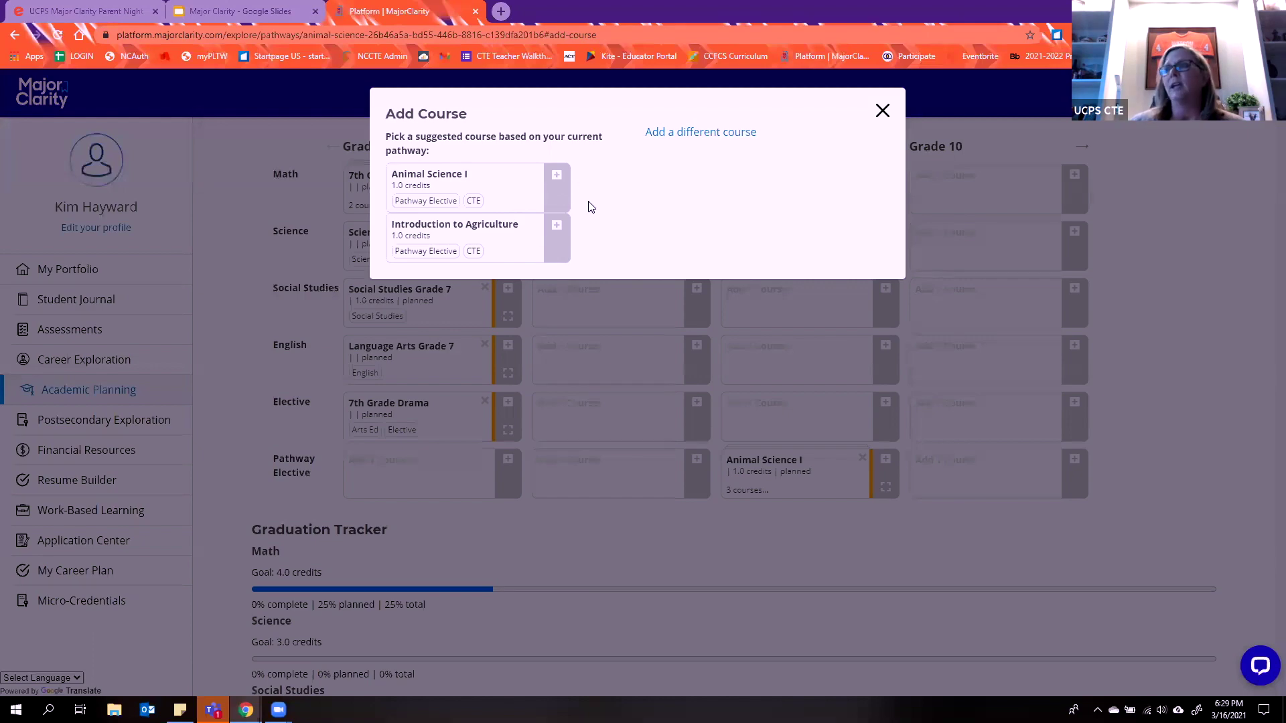
{"action": "left_click", "coordinate": [556, 178]}
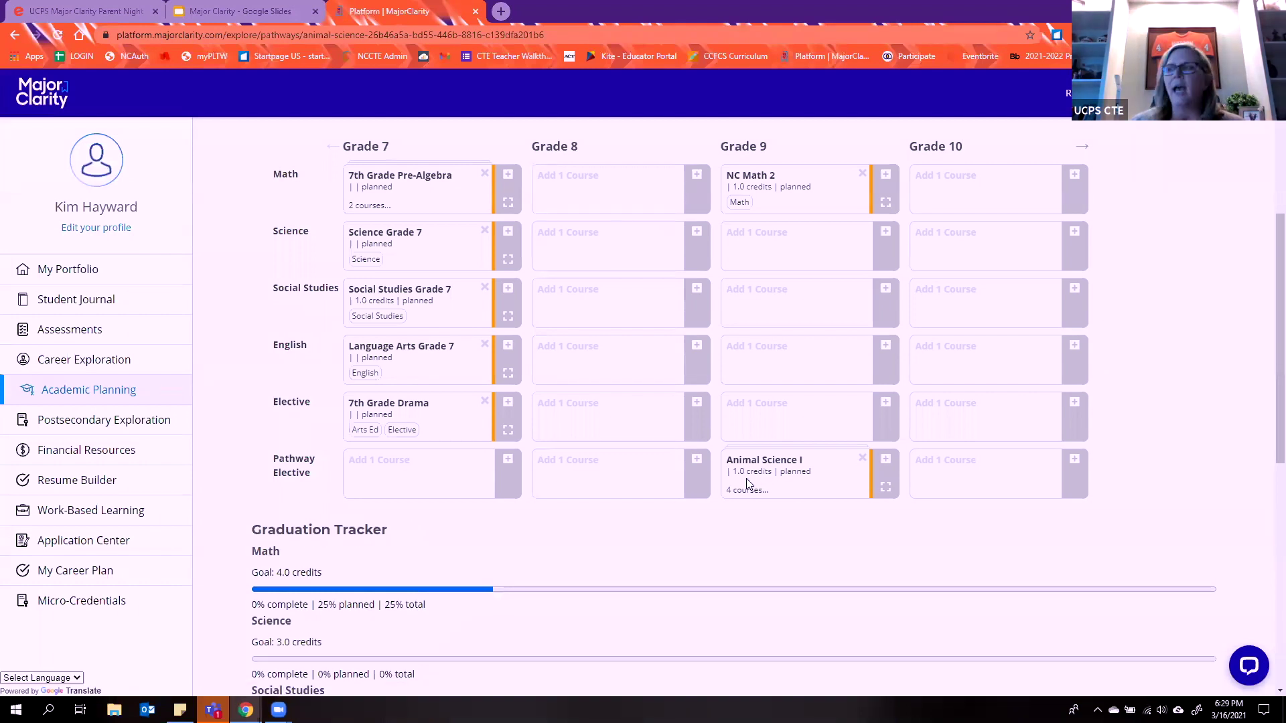
{"action": "left_click", "coordinate": [1077, 457]}
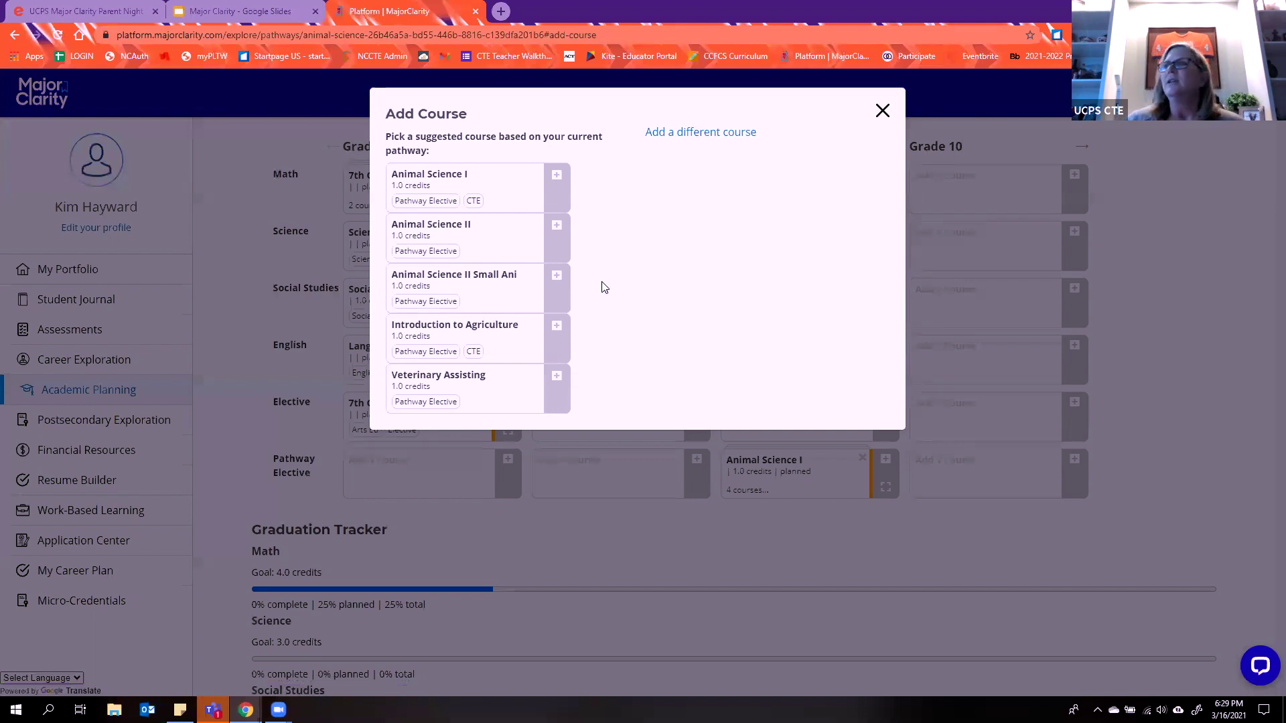
{"action": "left_click", "coordinate": [556, 278]}
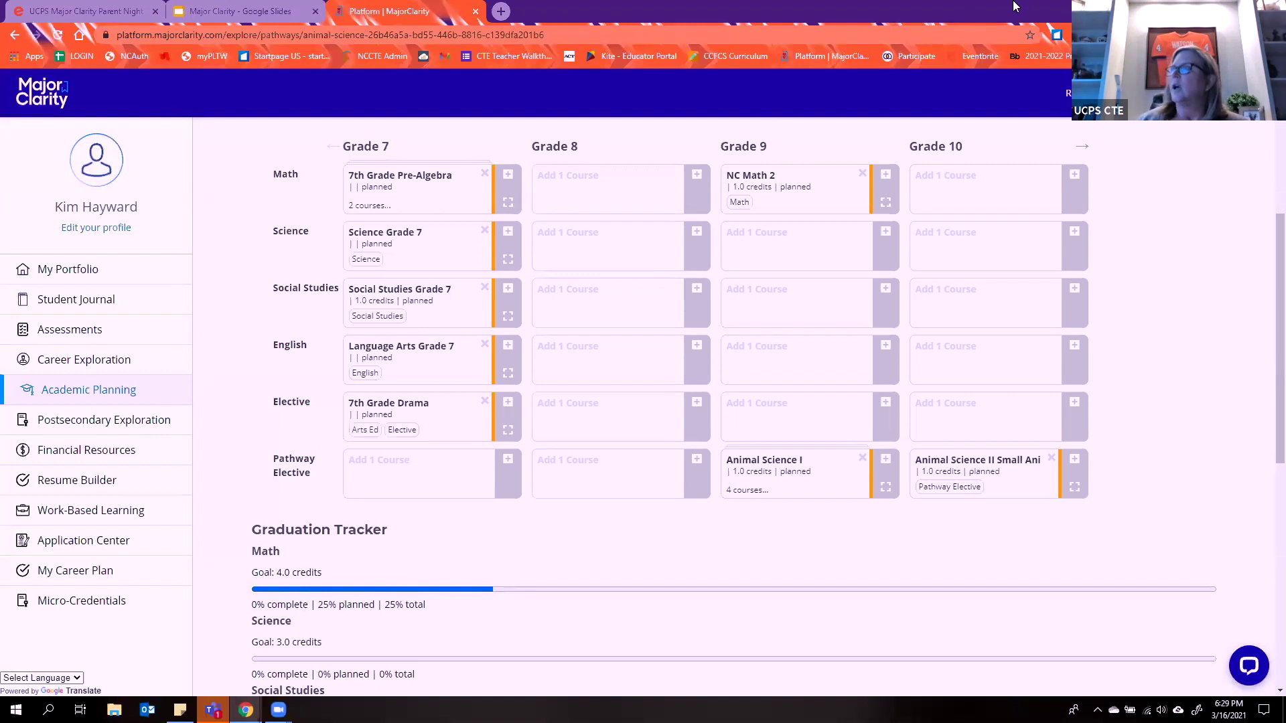
Step: Look ahead to the Grade 11 and Grade 12 columns of the Animal Science course grid and return to Grade 7
{"action": "left_click", "coordinate": [1081, 153]}
{"action": "left_click", "coordinate": [1083, 152]}
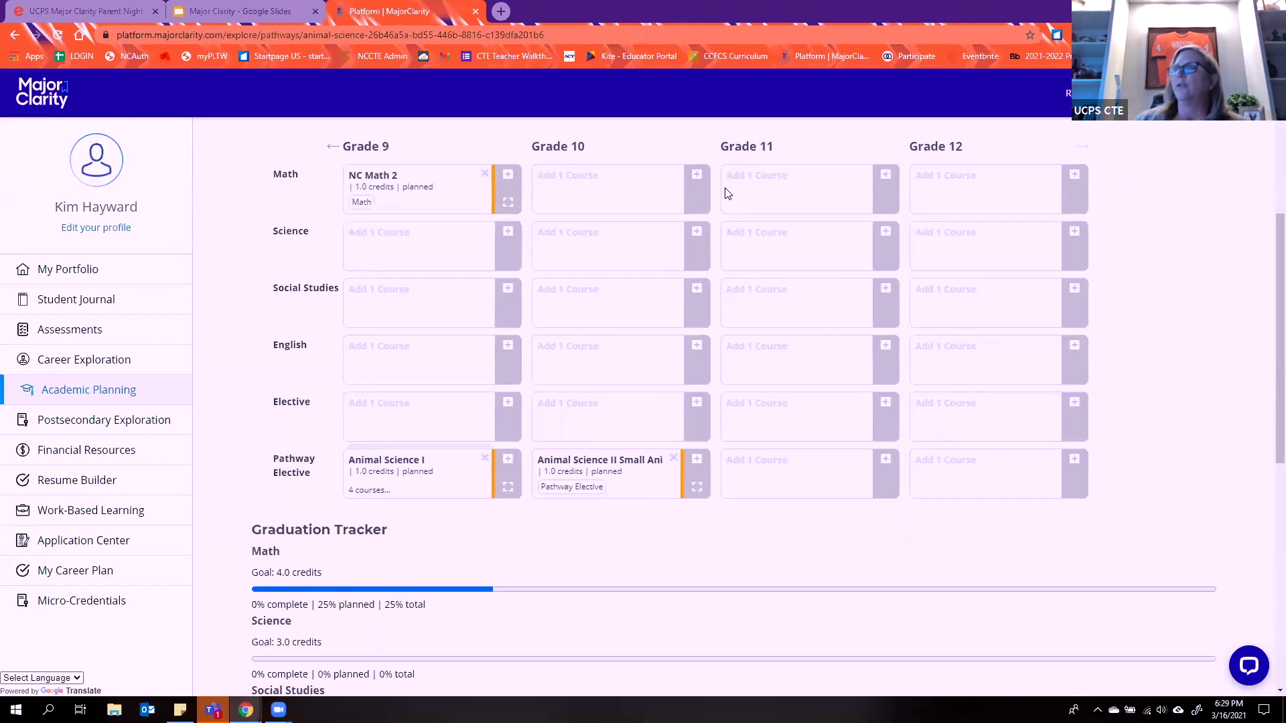
{"action": "left_click", "coordinate": [331, 148]}
{"action": "left_click", "coordinate": [331, 151]}
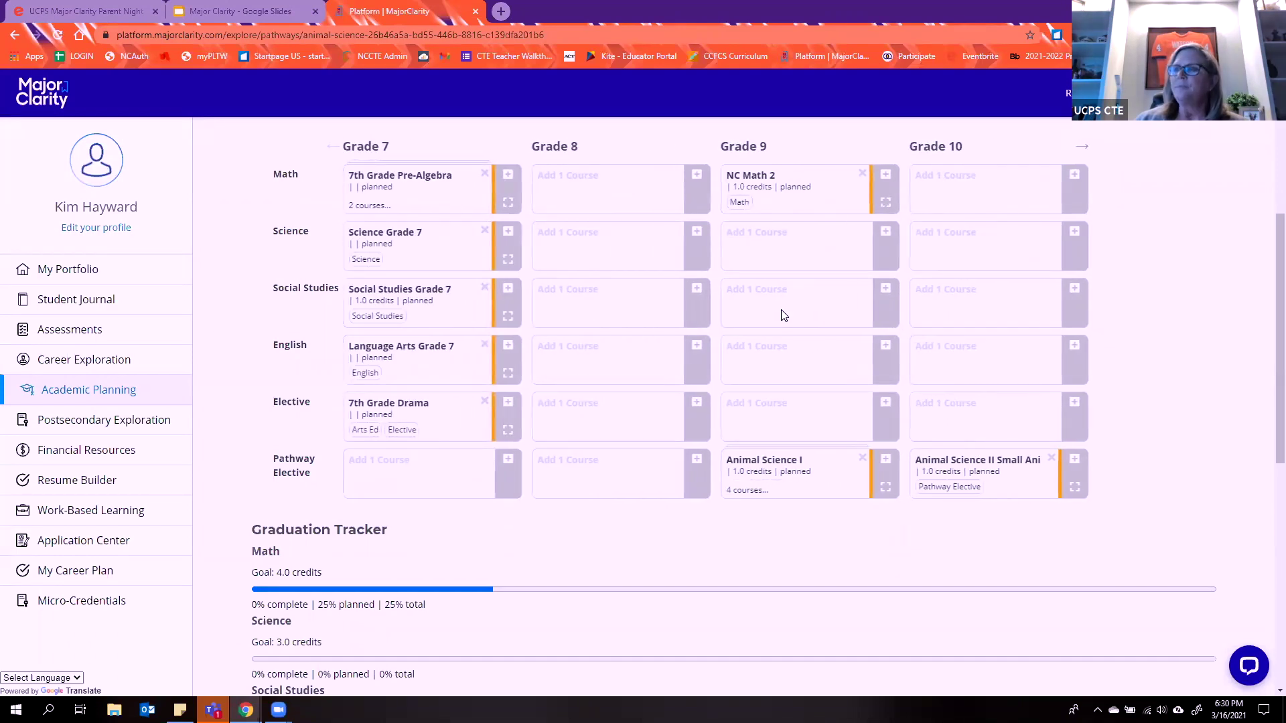
Step: Review the pathway description, the planned courses and the Graduation Tracker credit goals in the Animal Science plan of study
{"action": "scroll", "coordinate": [770, 321], "scroll_direction": "up", "scroll_amount": 4}
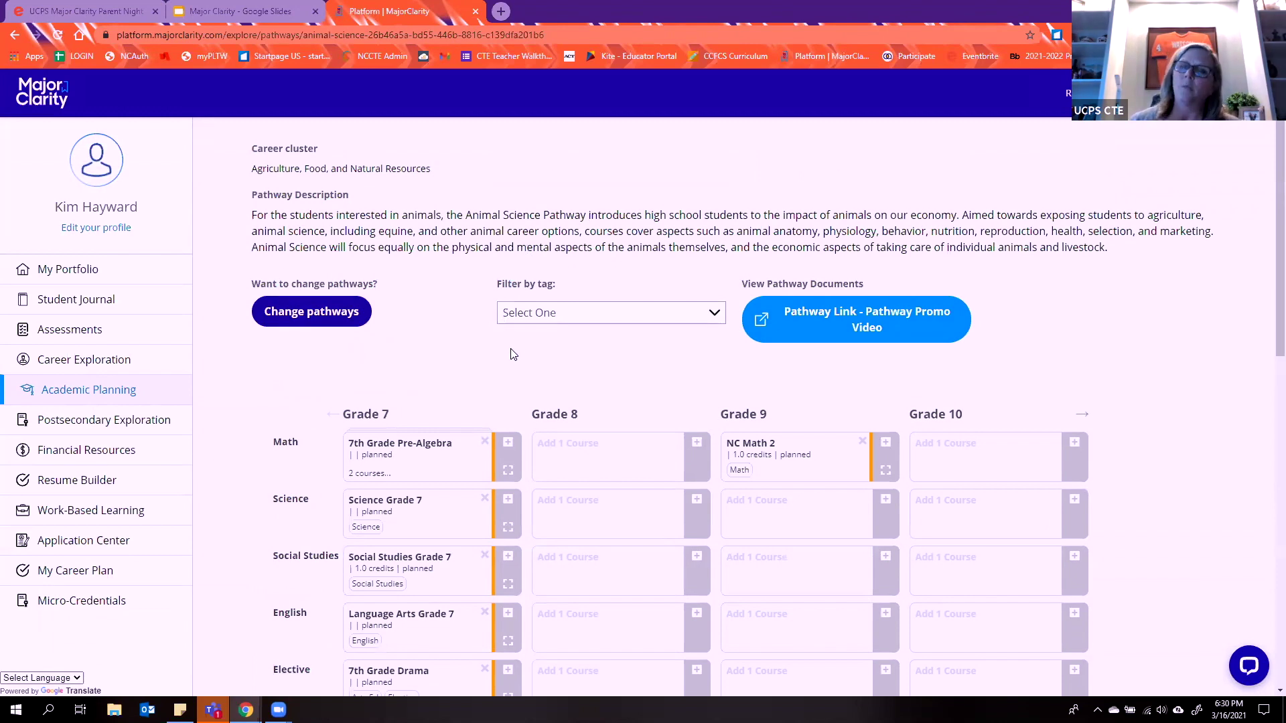
{"action": "scroll", "coordinate": [573, 395], "scroll_direction": "down", "scroll_amount": 2}
{"action": "scroll", "coordinate": [574, 396], "scroll_direction": "down", "scroll_amount": 5}
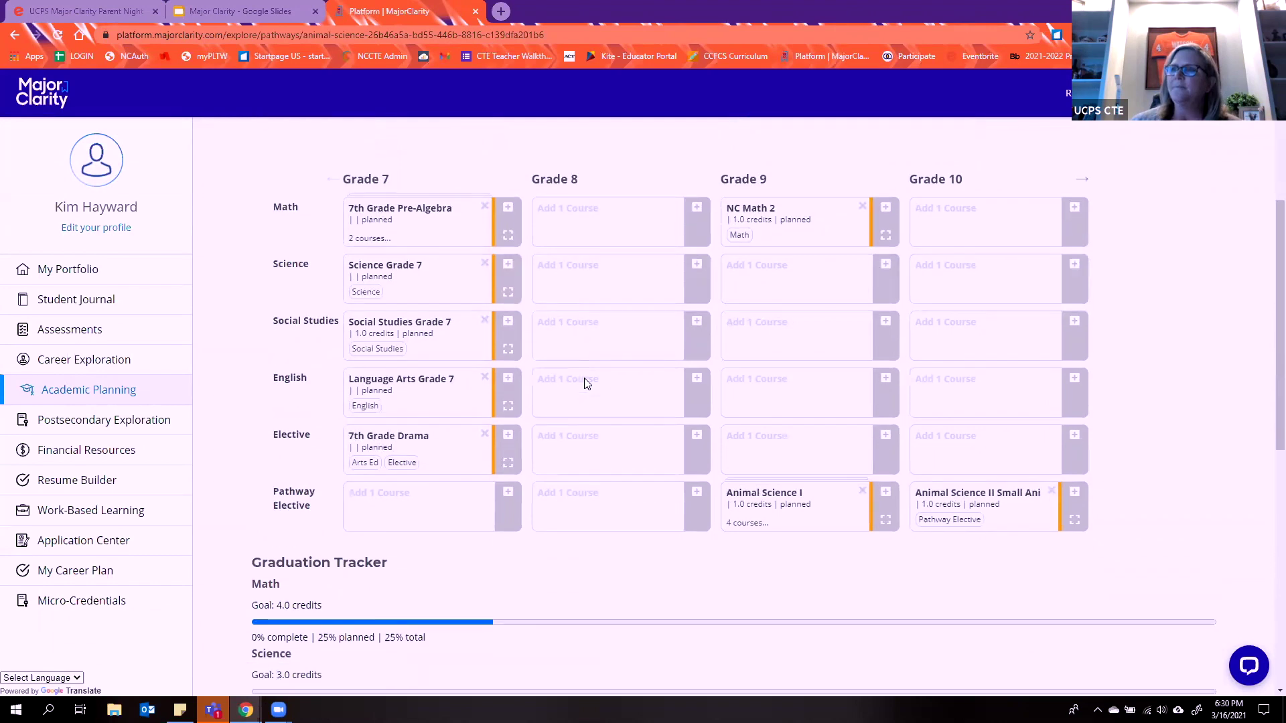
{"action": "scroll", "coordinate": [567, 351], "scroll_direction": "down", "scroll_amount": 1}
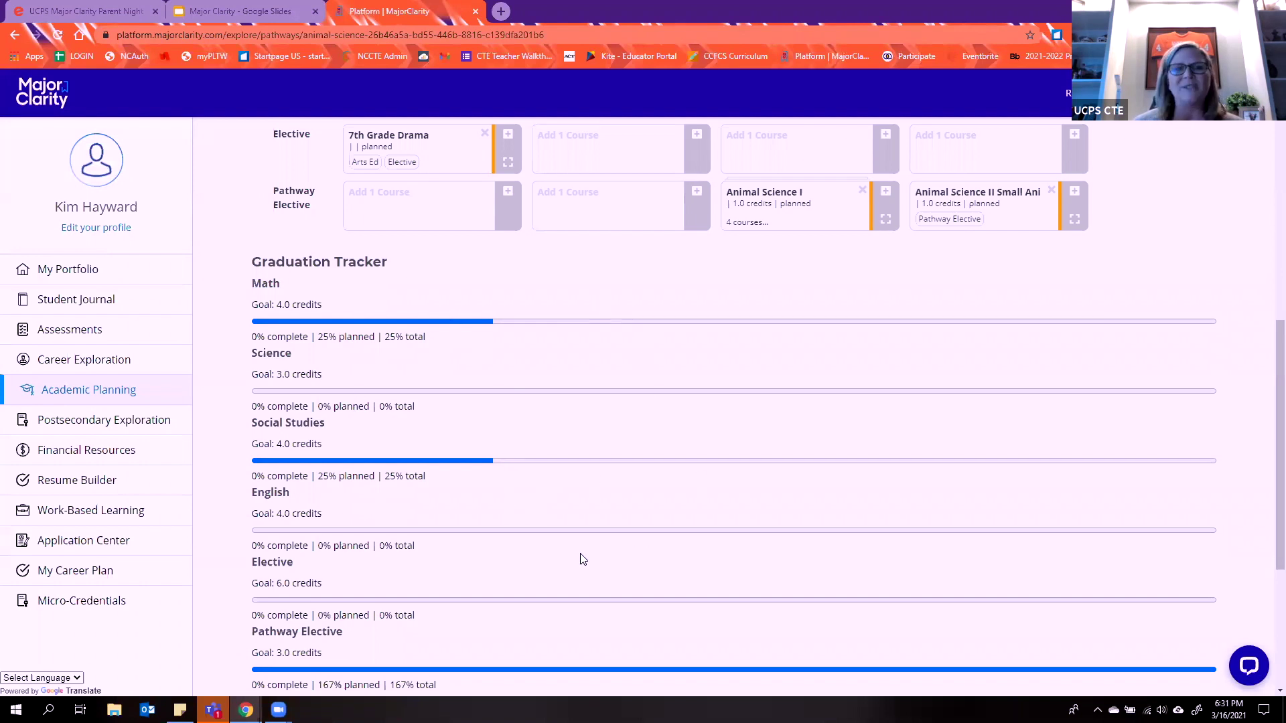
{"action": "scroll", "coordinate": [601, 546], "scroll_direction": "down", "scroll_amount": 4}
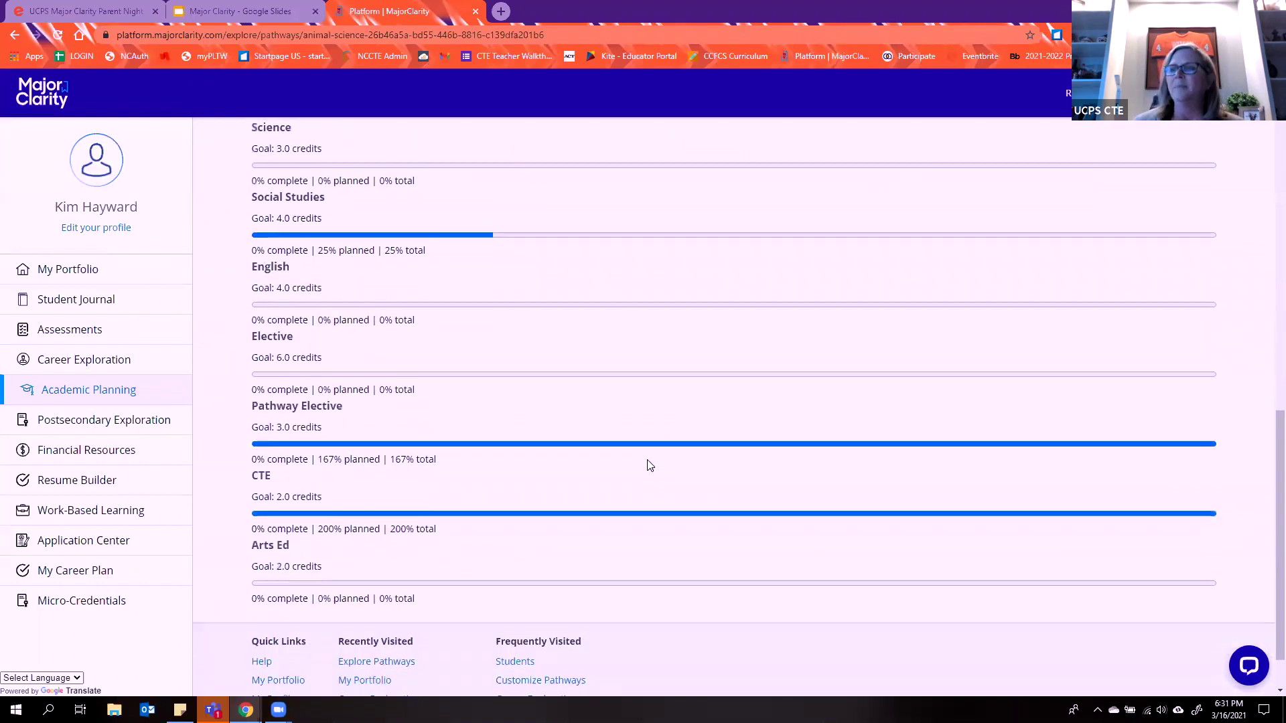
{"action": "scroll", "coordinate": [600, 401], "scroll_direction": "up", "scroll_amount": 10}
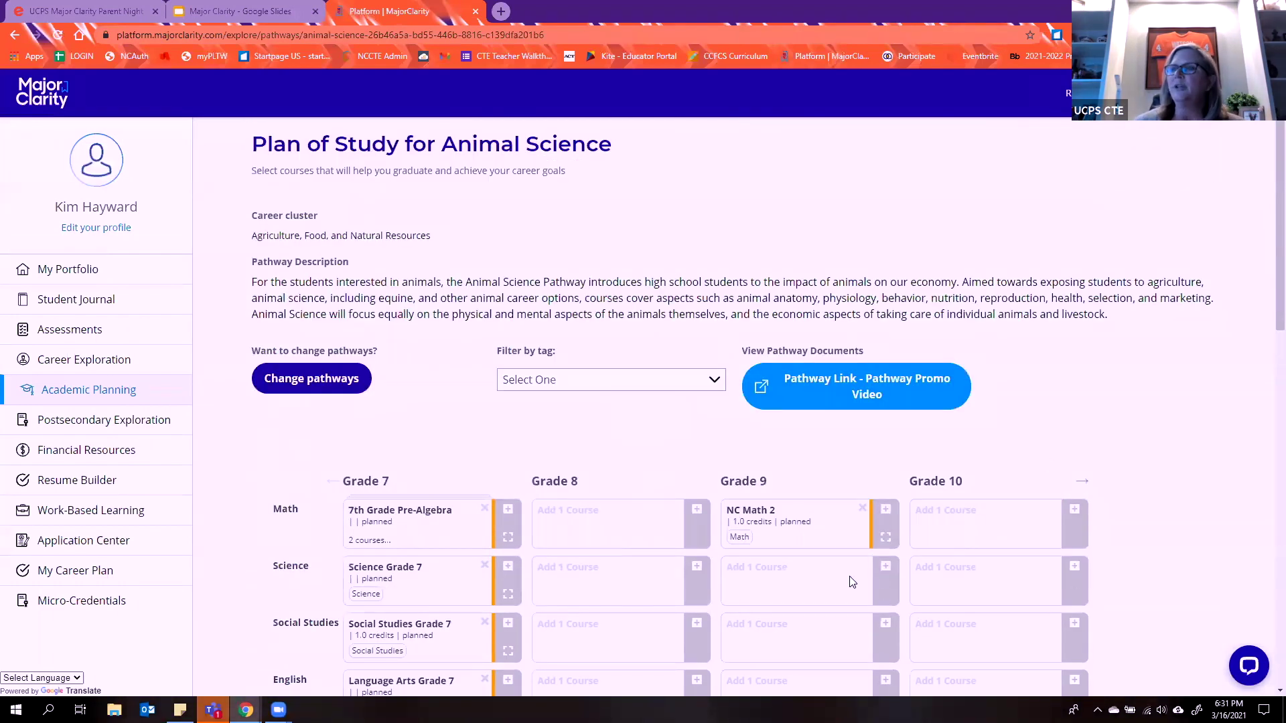
{"action": "scroll", "coordinate": [823, 419], "scroll_direction": "down", "scroll_amount": 2}
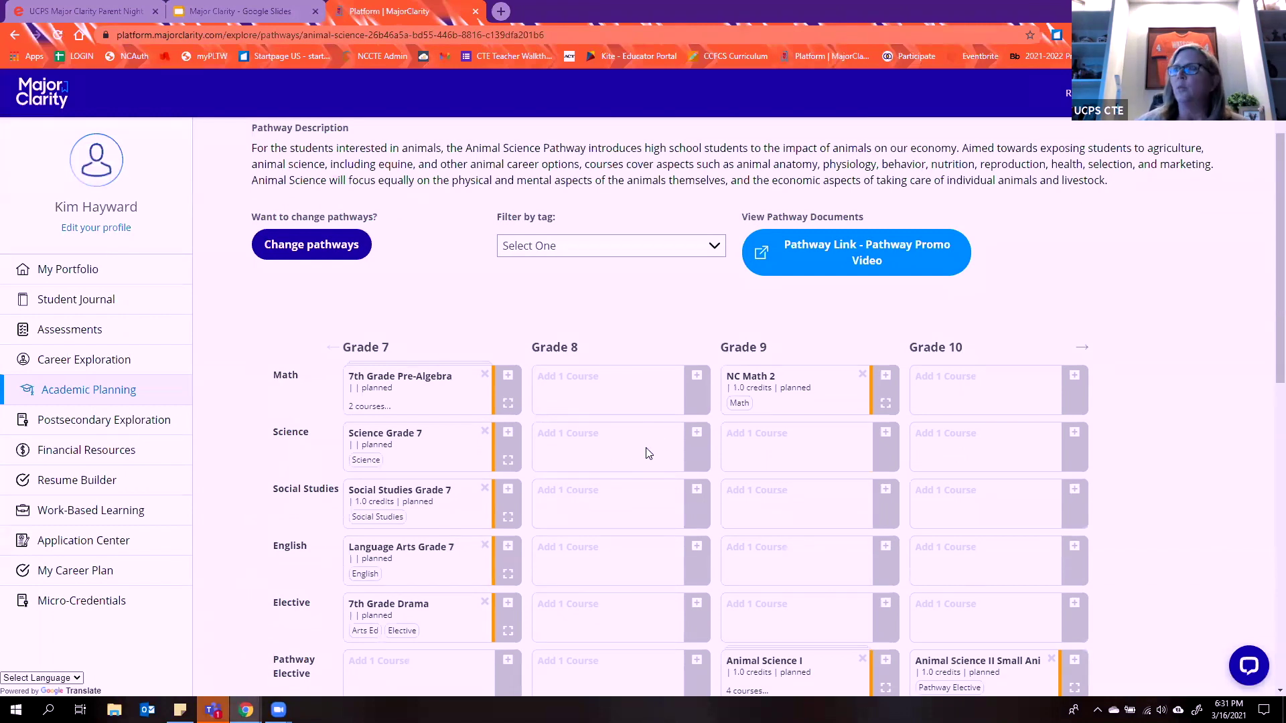
{"action": "scroll", "coordinate": [601, 479], "scroll_direction": "down", "scroll_amount": 1}
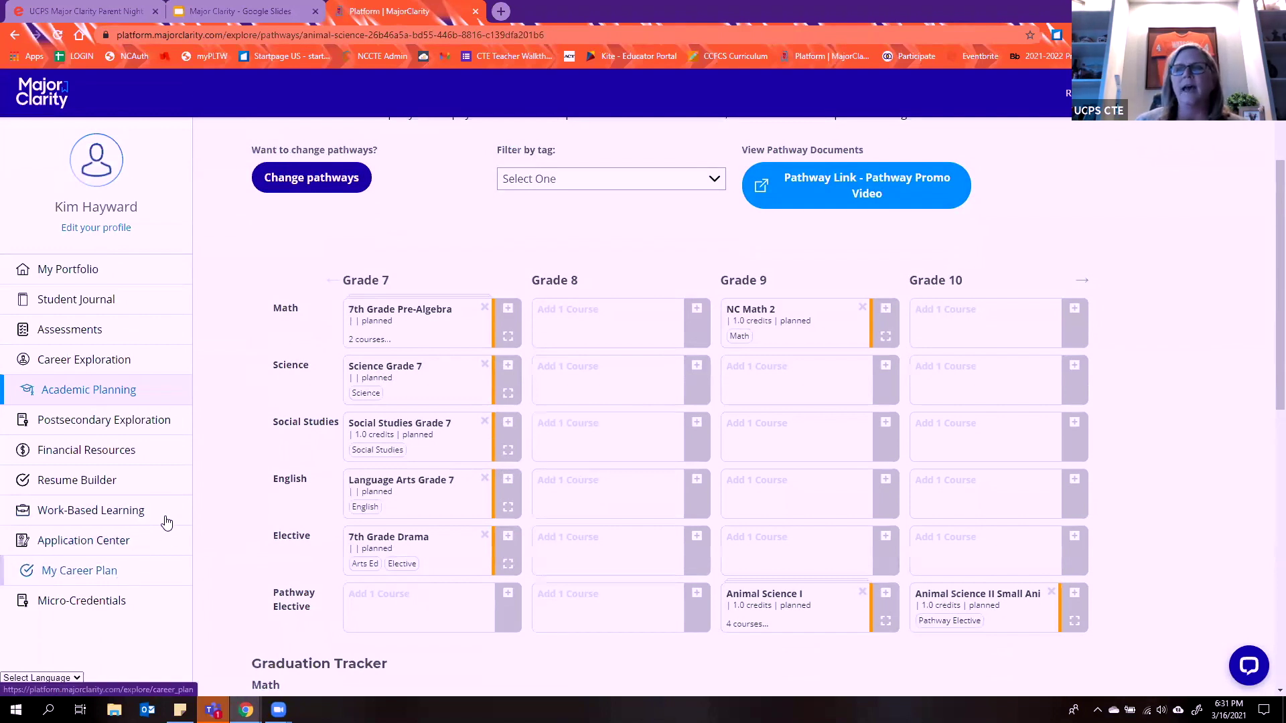
Step: Reopen Academic Planning after a brief switch to Postsecondary Exploration and look over the Grade 7 to 10 course grid again
{"action": "left_click", "coordinate": [166, 424]}
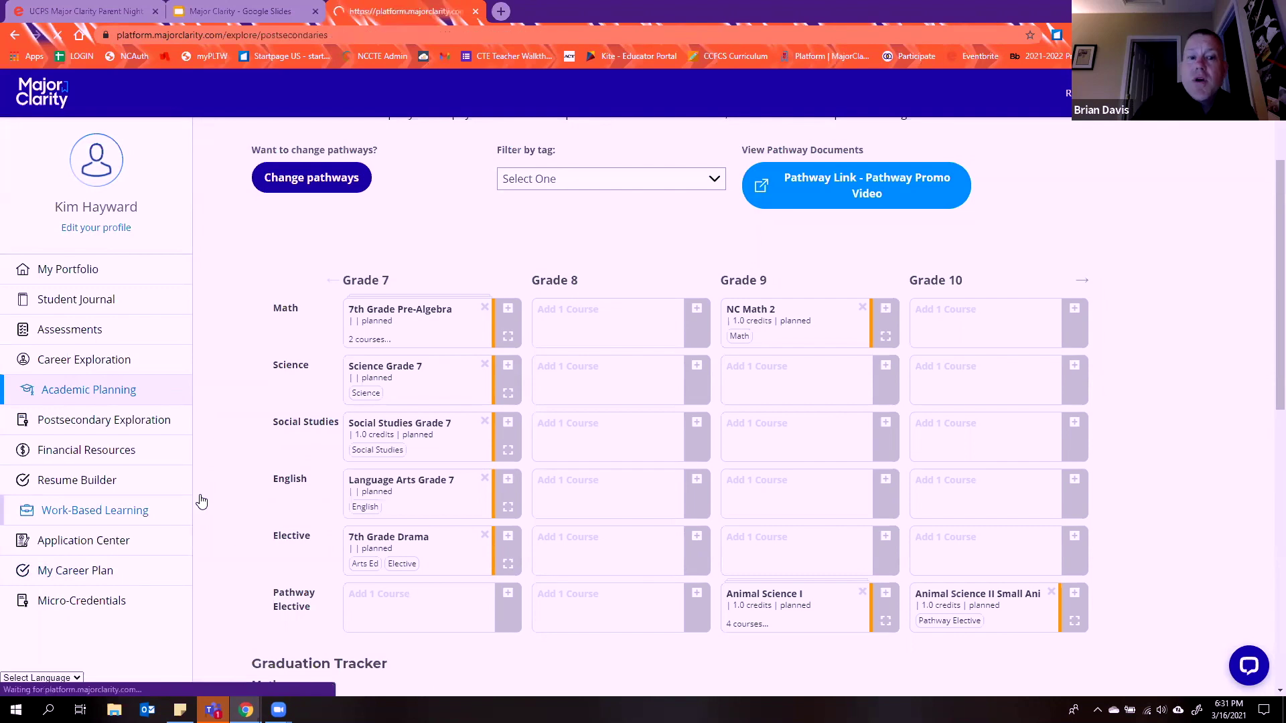
{"action": "left_click", "coordinate": [110, 391]}
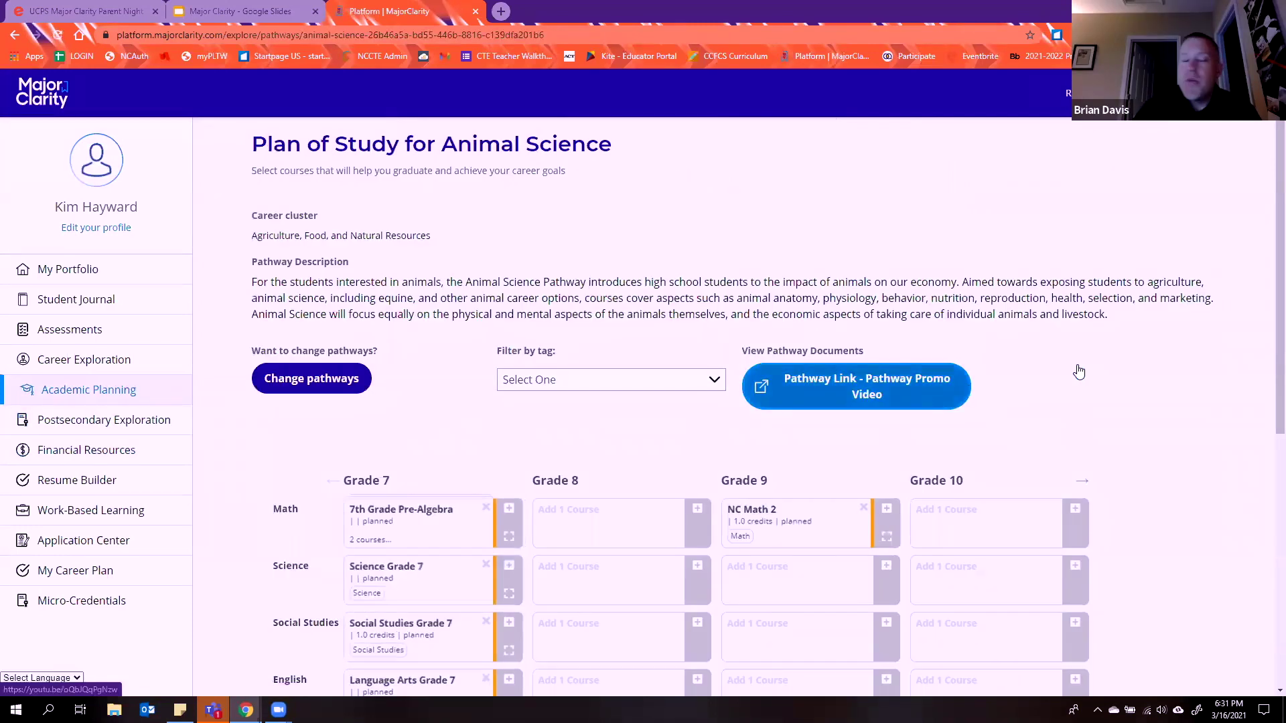
{"action": "scroll", "coordinate": [1079, 364], "scroll_direction": "down", "scroll_amount": 2}
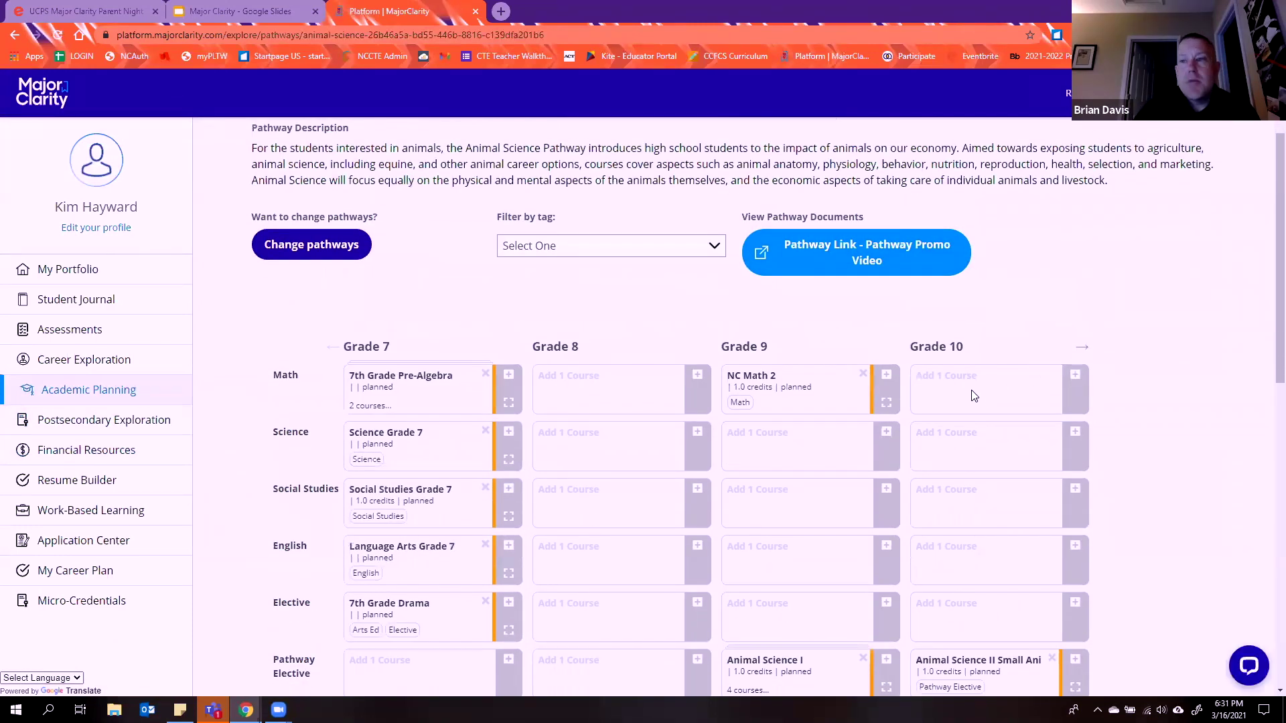
{"action": "scroll", "coordinate": [902, 371], "scroll_direction": "down", "scroll_amount": 1}
{"action": "scroll", "coordinate": [905, 374], "scroll_direction": "down", "scroll_amount": 1}
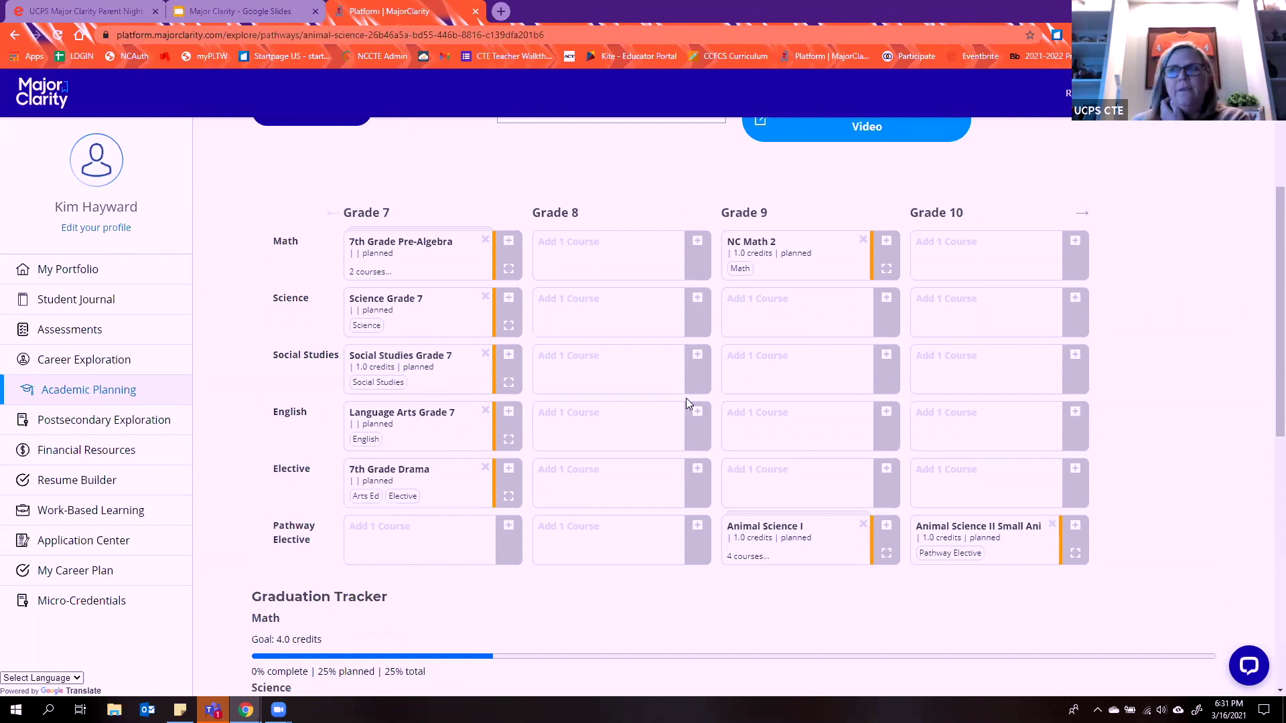
{"action": "scroll", "coordinate": [684, 402], "scroll_direction": "up", "scroll_amount": 4}
{"action": "scroll", "coordinate": [683, 405], "scroll_direction": "down", "scroll_amount": 1}
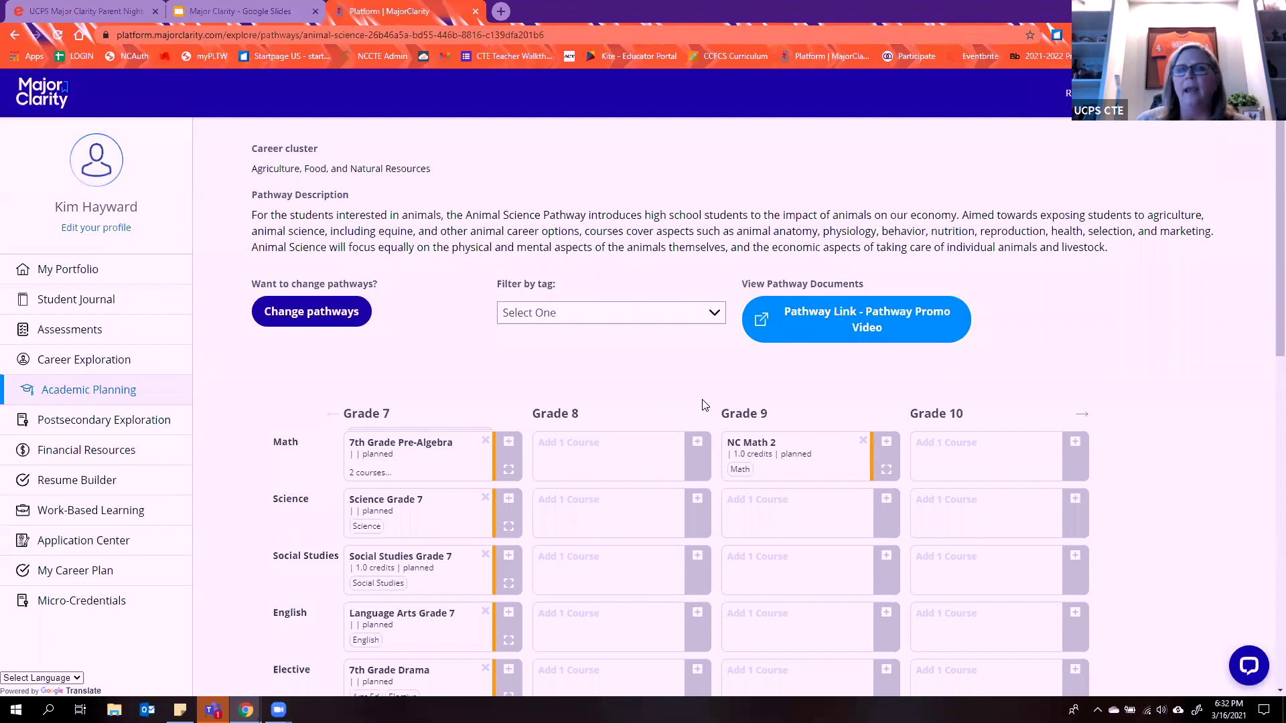
{"action": "scroll", "coordinate": [703, 412], "scroll_direction": "down", "scroll_amount": 3}
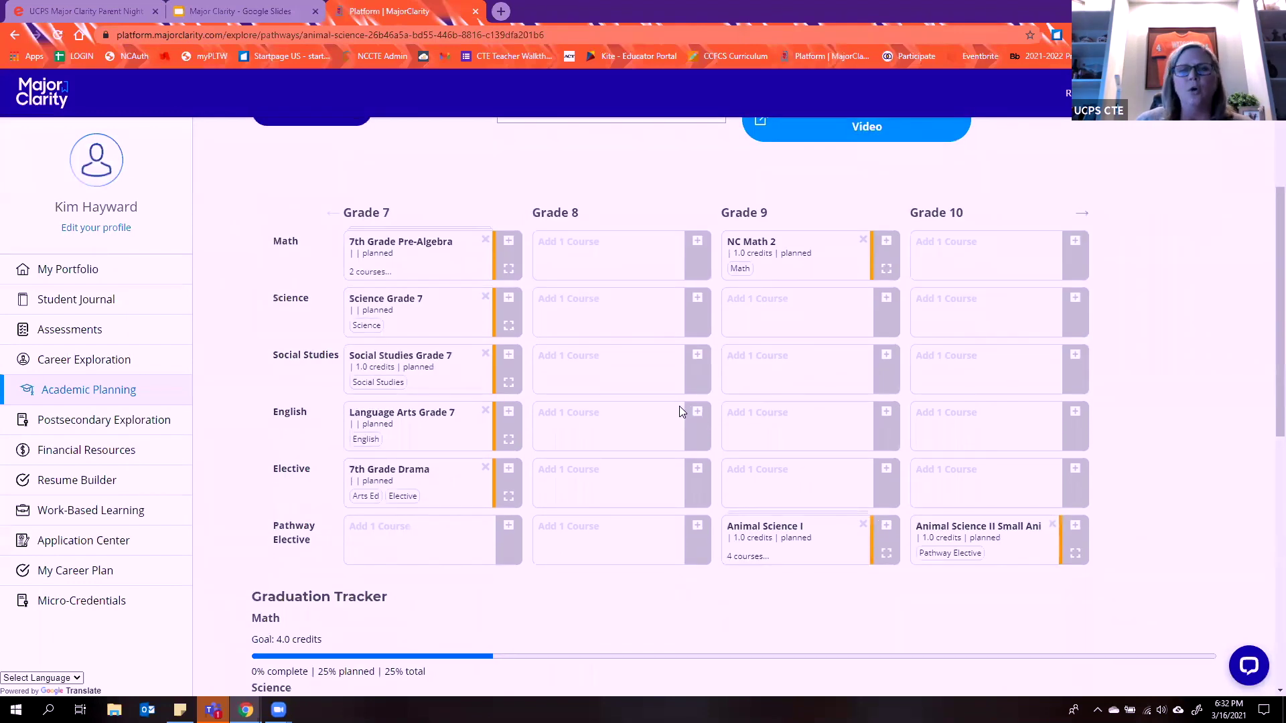
{"action": "scroll", "coordinate": [683, 404], "scroll_direction": "up", "scroll_amount": 1}
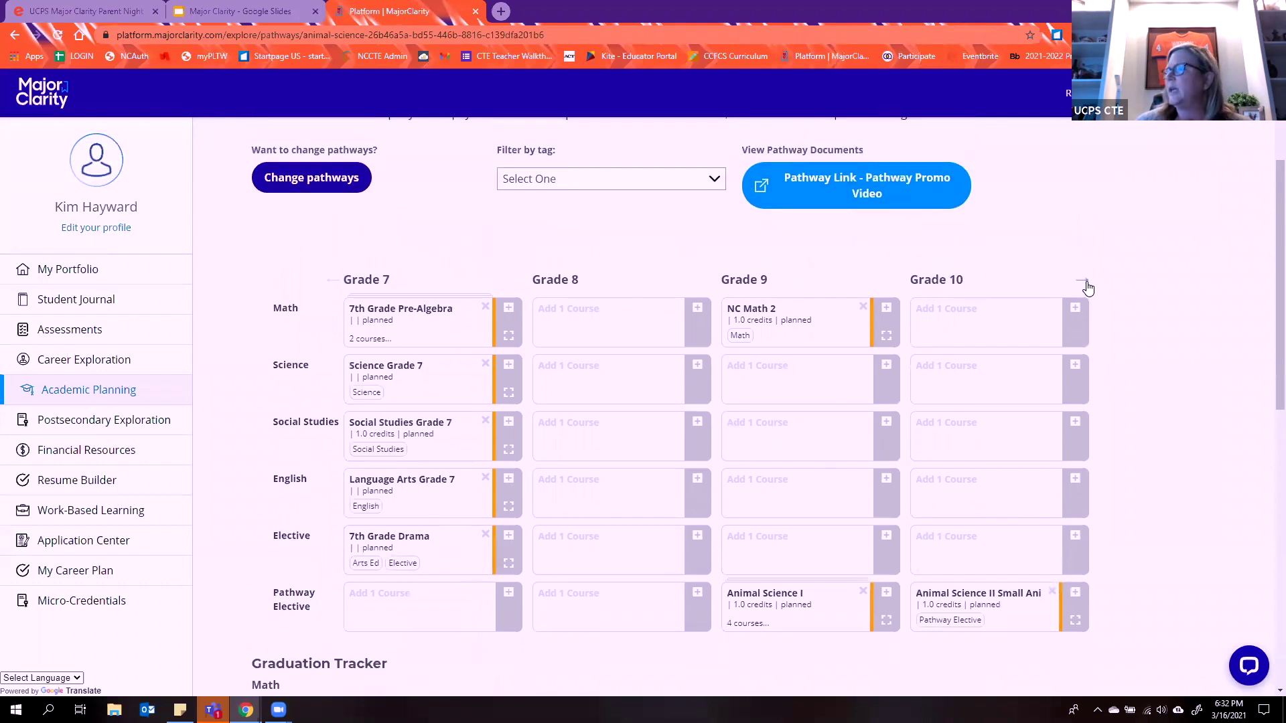
Step: Bring Grade 11 into the course grid and view its suggested pathway elective courses without adding one
{"action": "left_click", "coordinate": [1086, 287]}
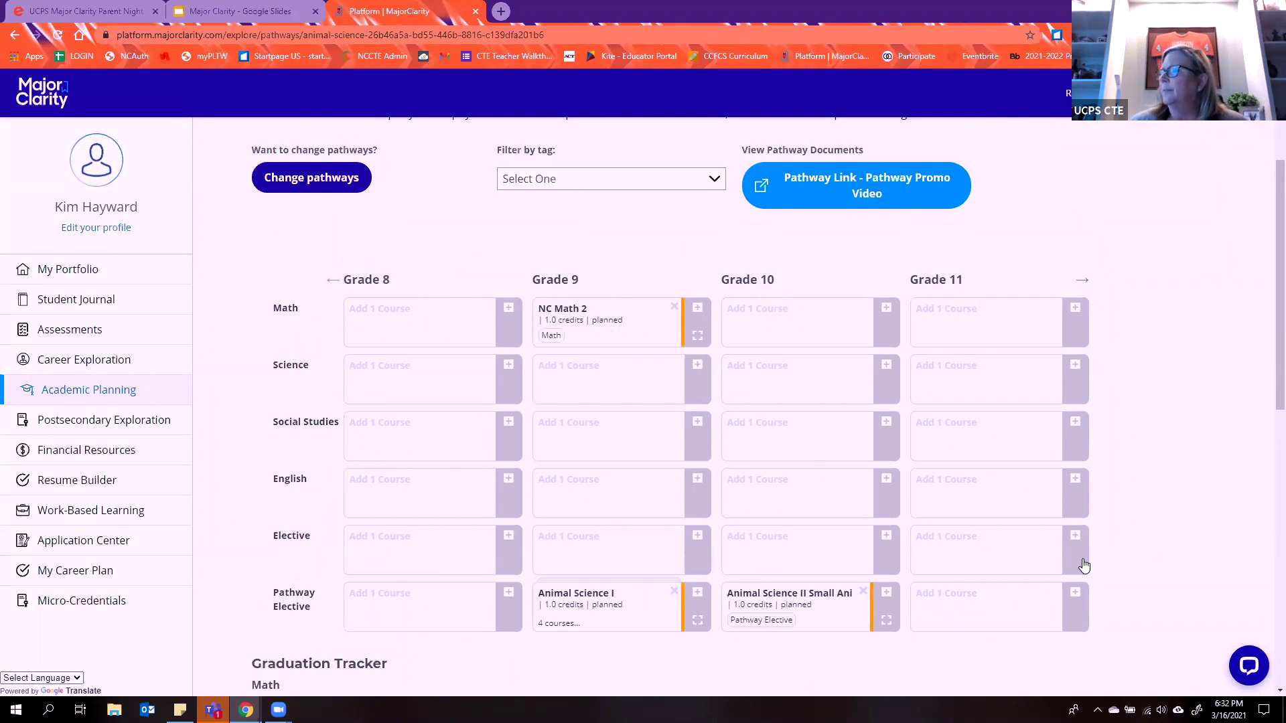
{"action": "left_click", "coordinate": [1075, 592]}
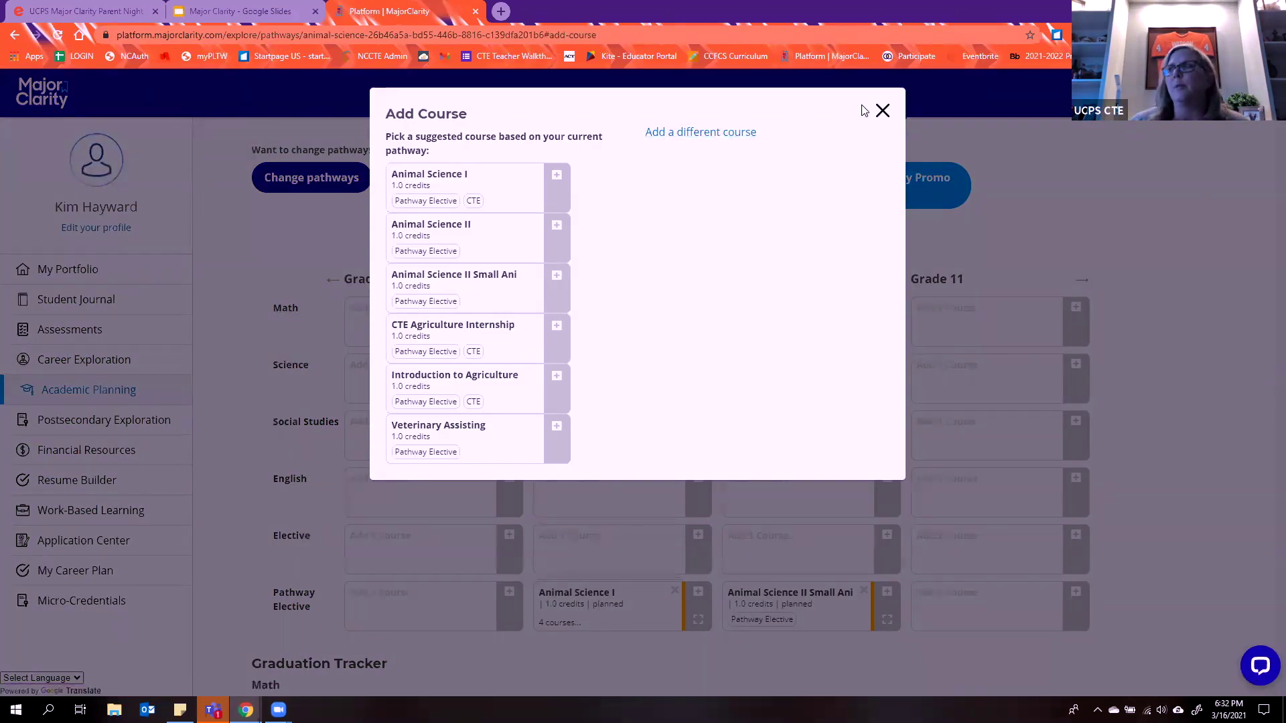
{"action": "left_click", "coordinate": [883, 111]}
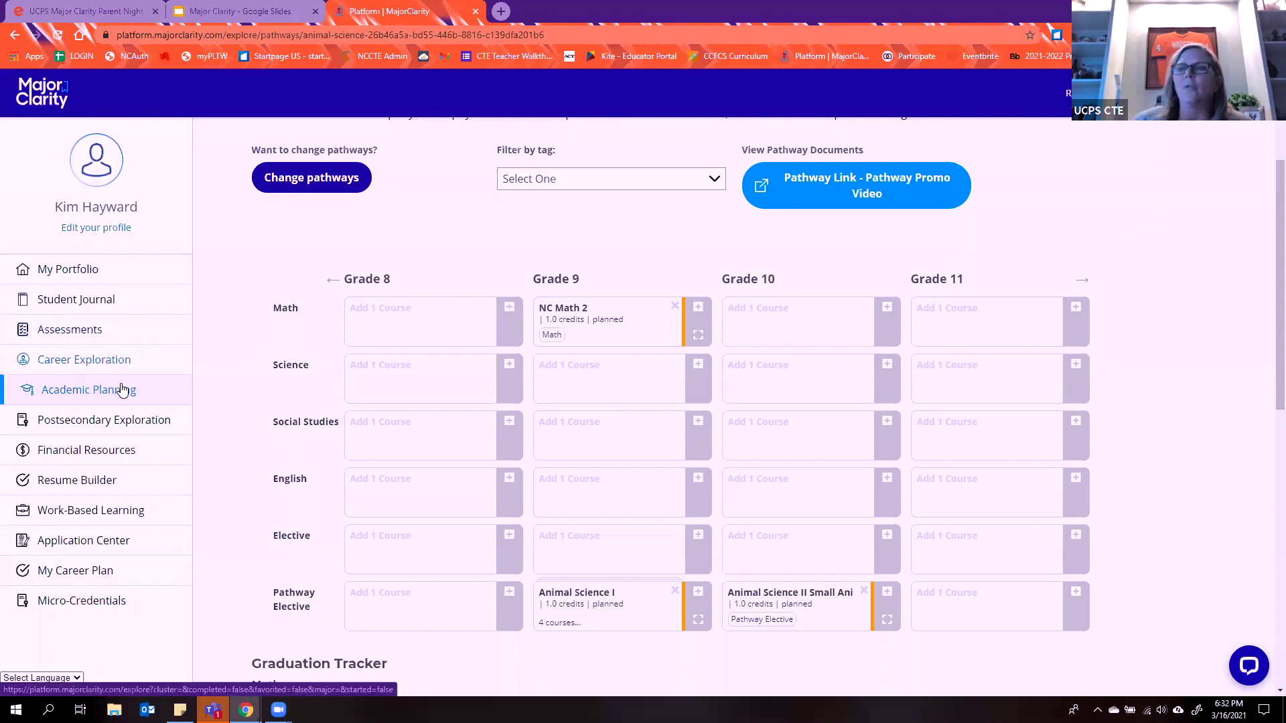
Step: Open Postsecondary Exploration and filter the institutions by the program Agriculture, Agriculture Operations, And Related Sciences
{"action": "left_click", "coordinate": [139, 422]}
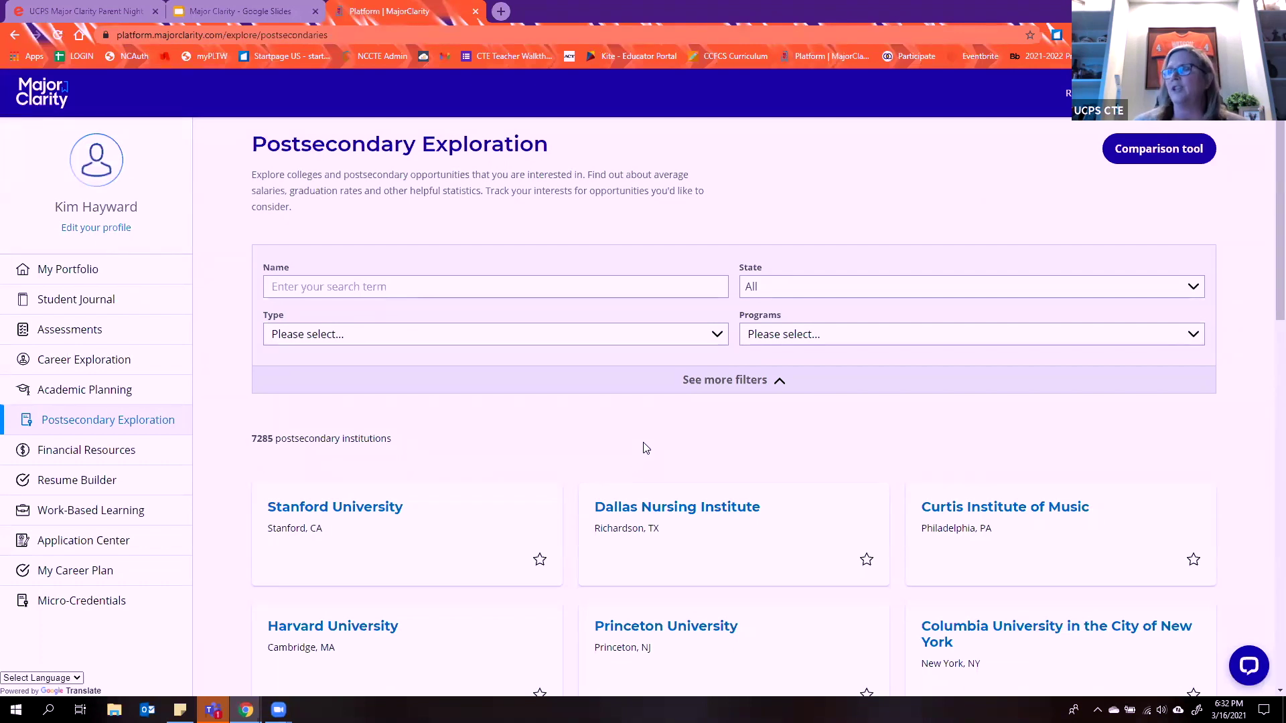
{"action": "left_click", "coordinate": [848, 342]}
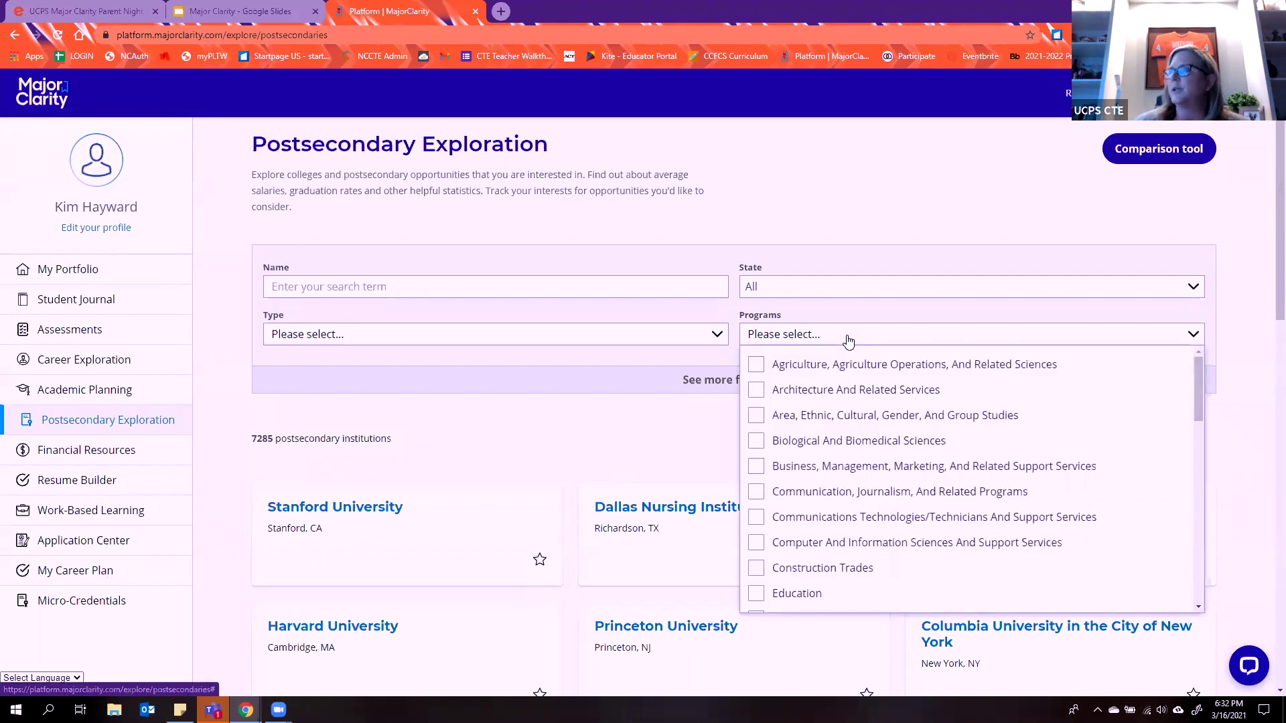
{"action": "left_click", "coordinate": [757, 365]}
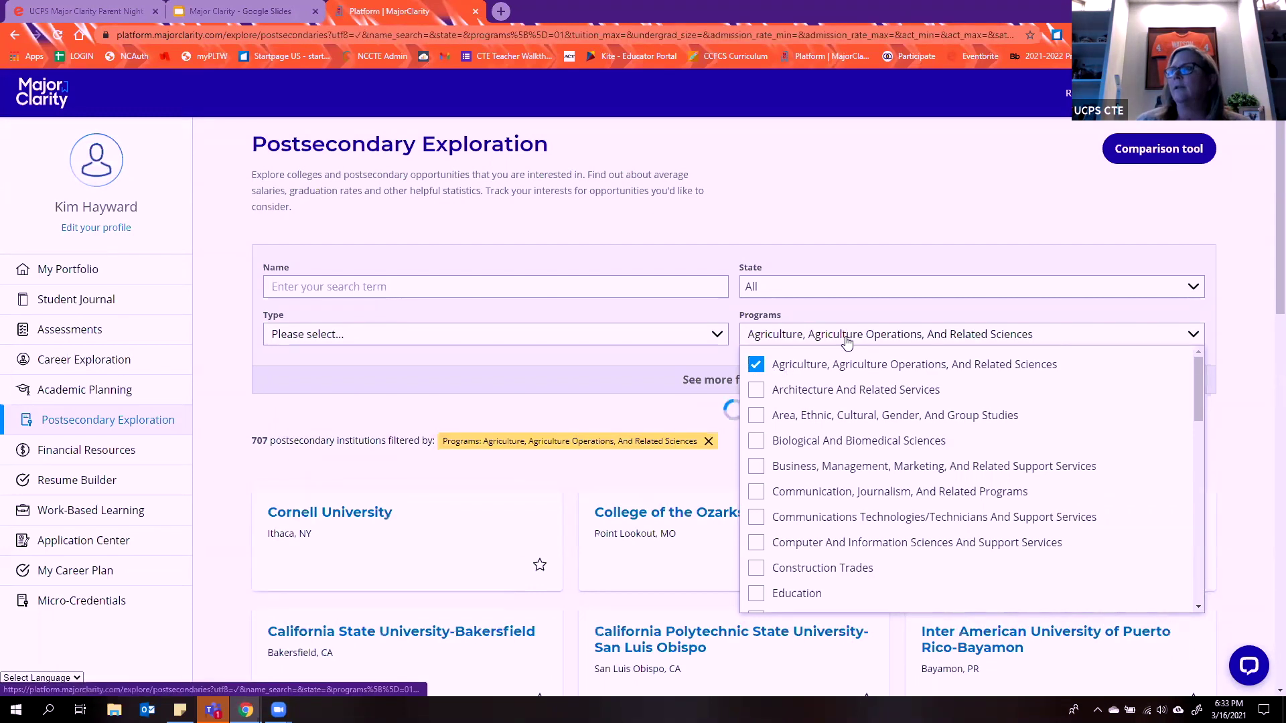
Step: Limit the postsecondary institutions to the state of North Carolina
{"action": "left_click", "coordinate": [885, 293]}
{"action": "scroll", "coordinate": [855, 525], "scroll_direction": "down", "scroll_amount": 10}
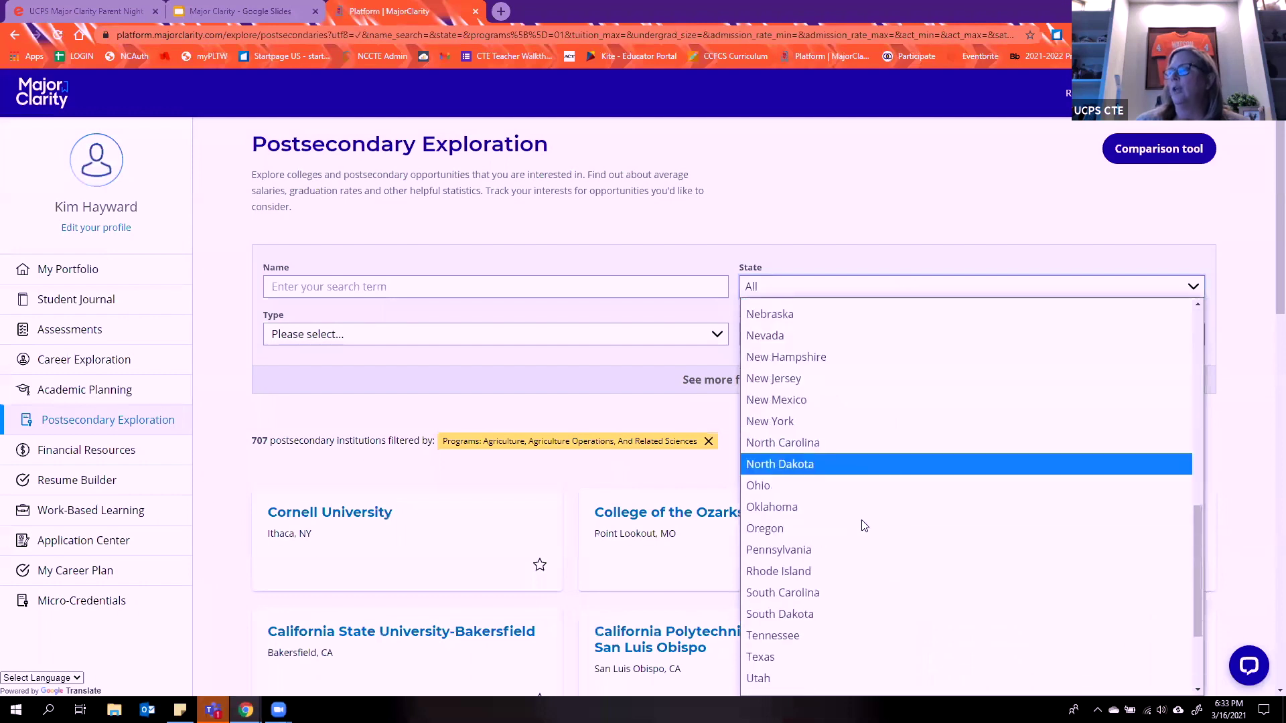
{"action": "scroll", "coordinate": [846, 455], "scroll_direction": "up", "scroll_amount": 6}
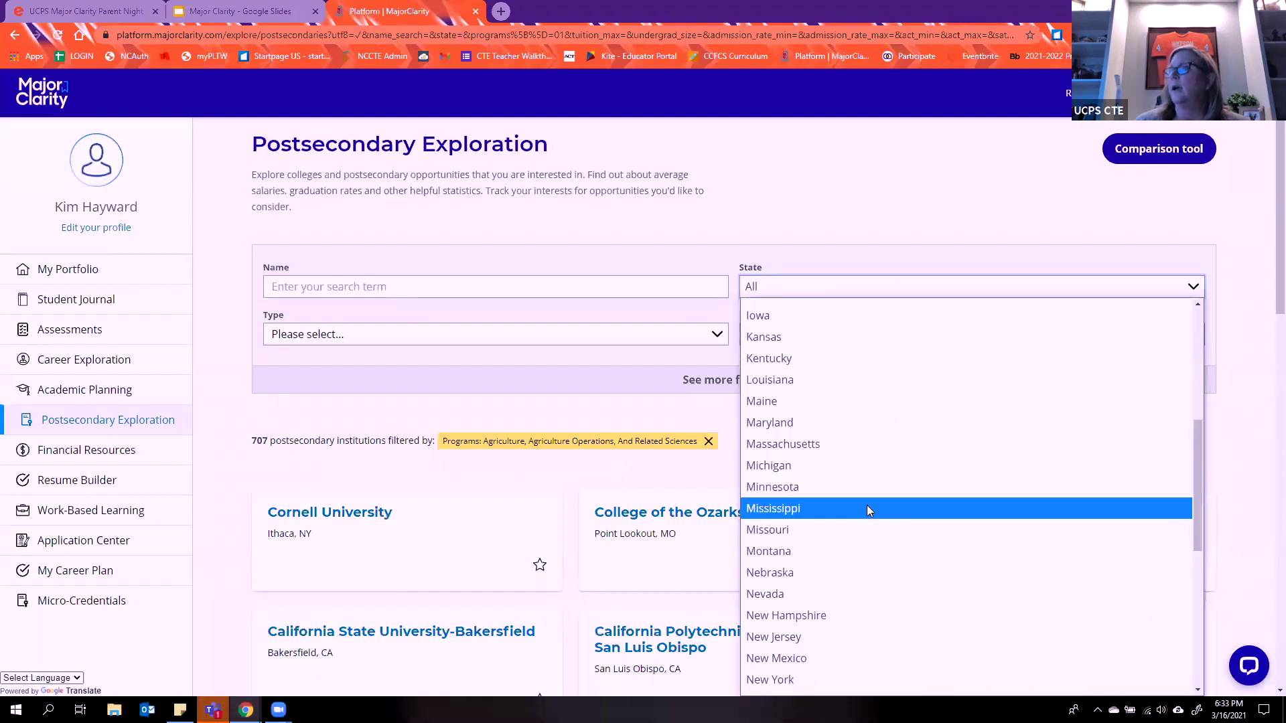
{"action": "scroll", "coordinate": [871, 496], "scroll_direction": "down", "scroll_amount": 2}
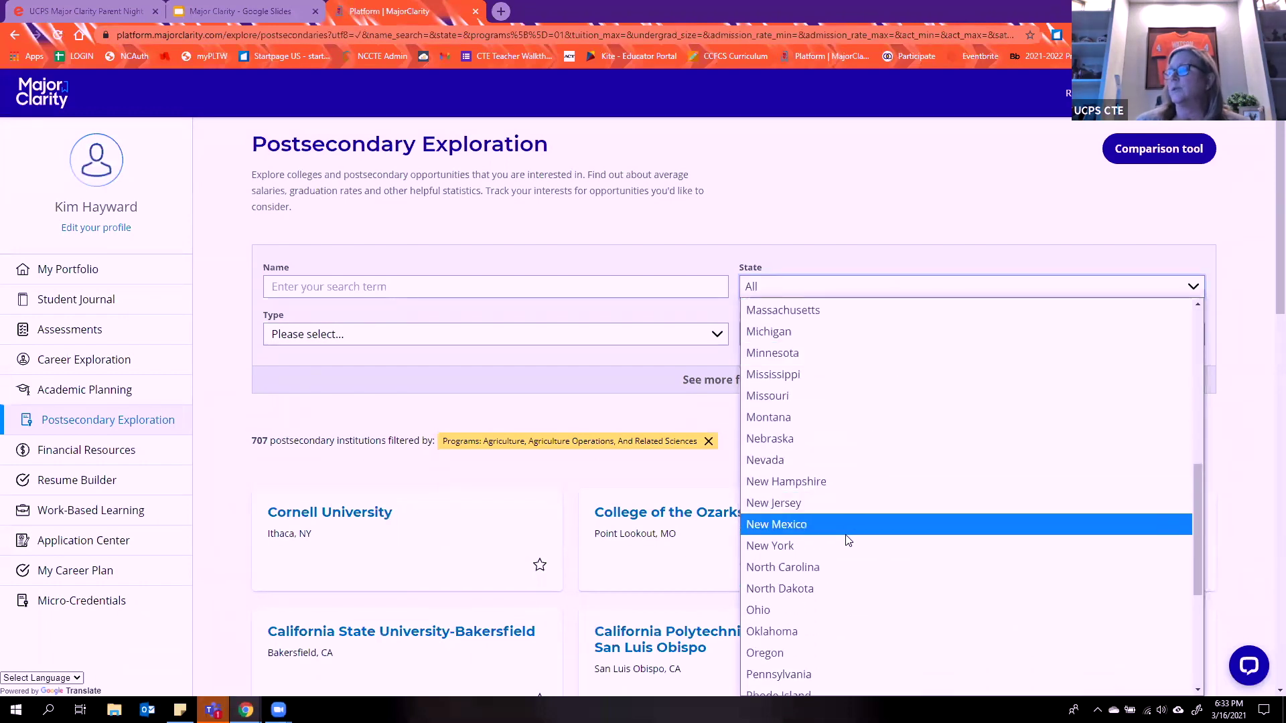
{"action": "left_click", "coordinate": [840, 568]}
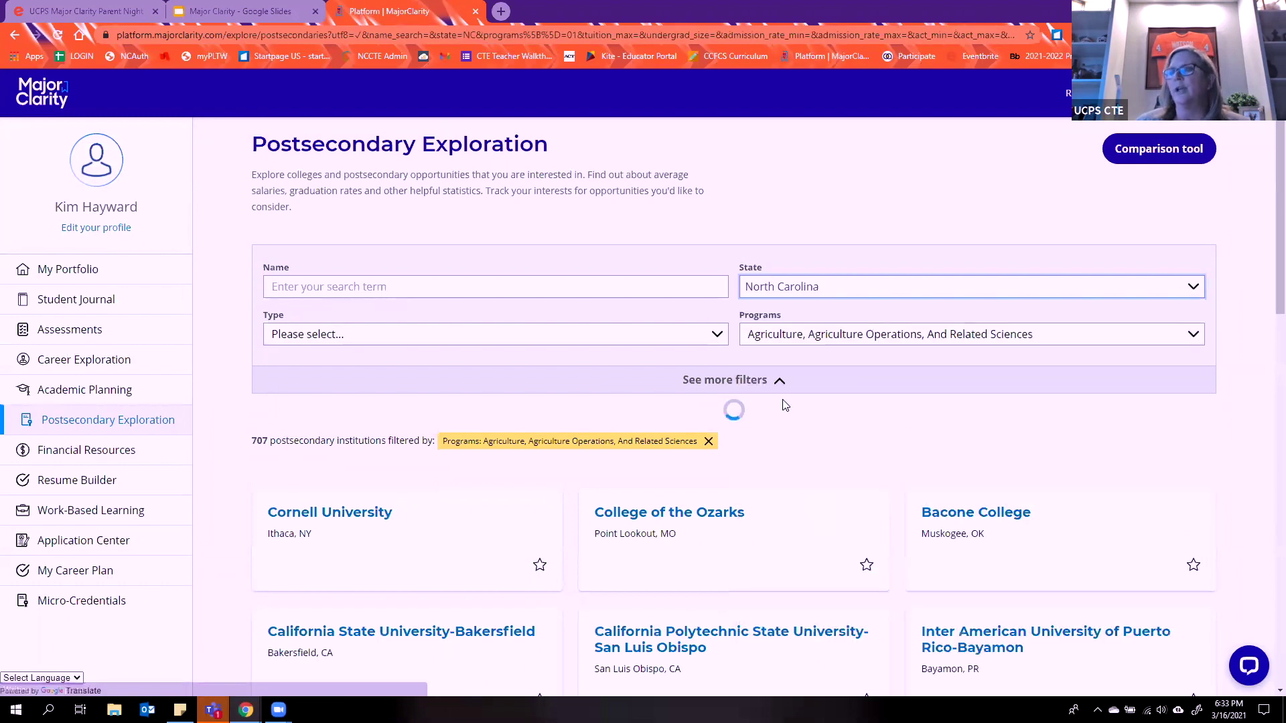
Step: Open North Carolina State University at Raleigh and examine its programs, admissions and graduation figures, district admissions trends, and cost, debt and salary data
{"action": "scroll", "coordinate": [962, 338], "scroll_direction": "down", "scroll_amount": 2}
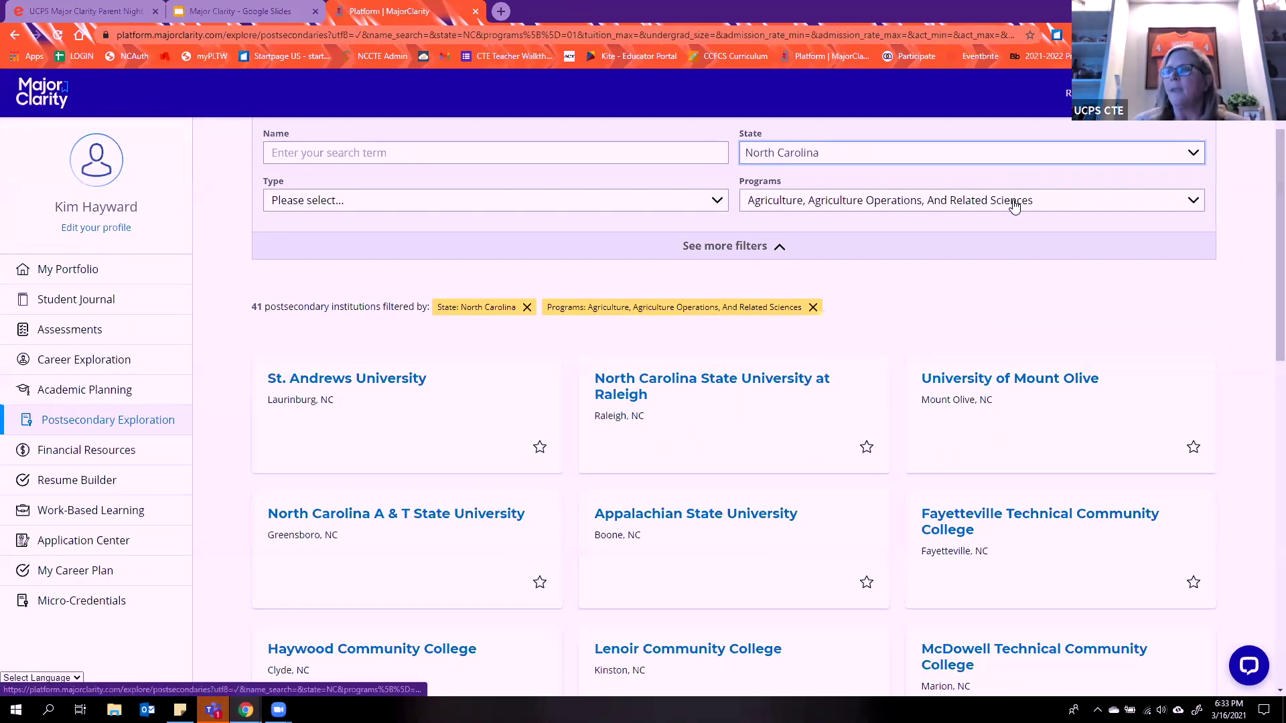
{"action": "left_click", "coordinate": [689, 388]}
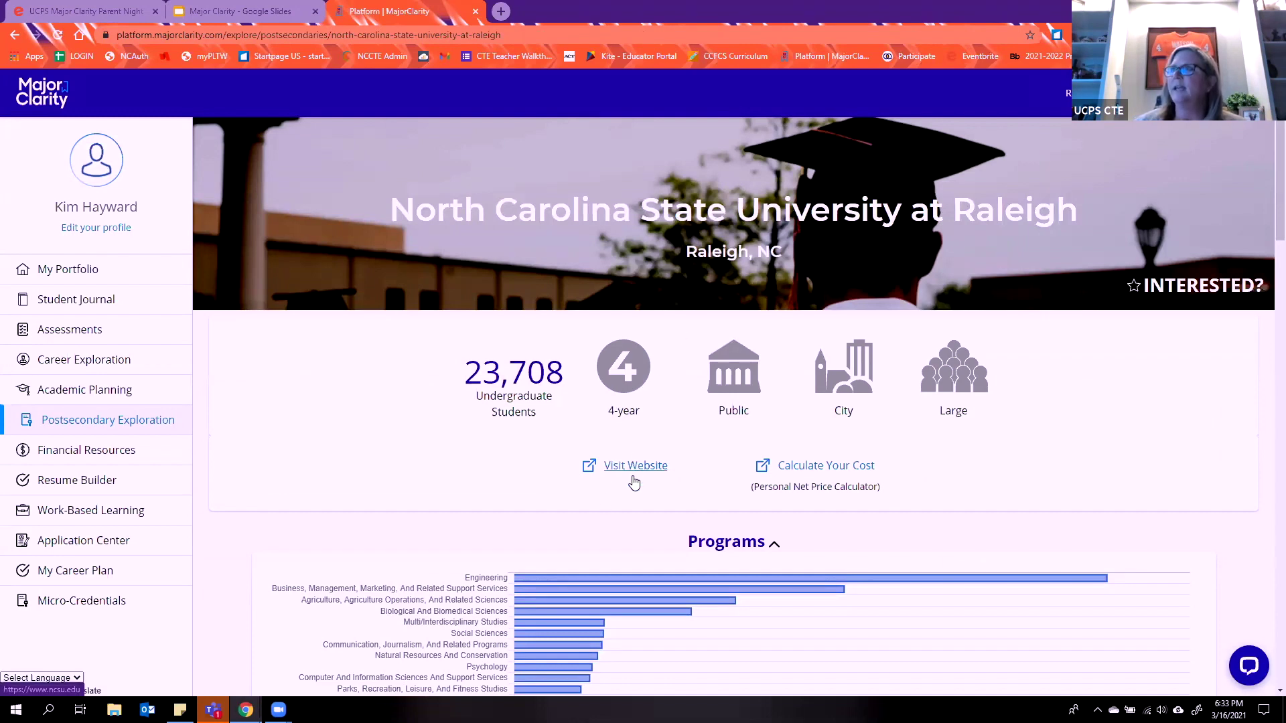
{"action": "scroll", "coordinate": [937, 365], "scroll_direction": "down", "scroll_amount": 5}
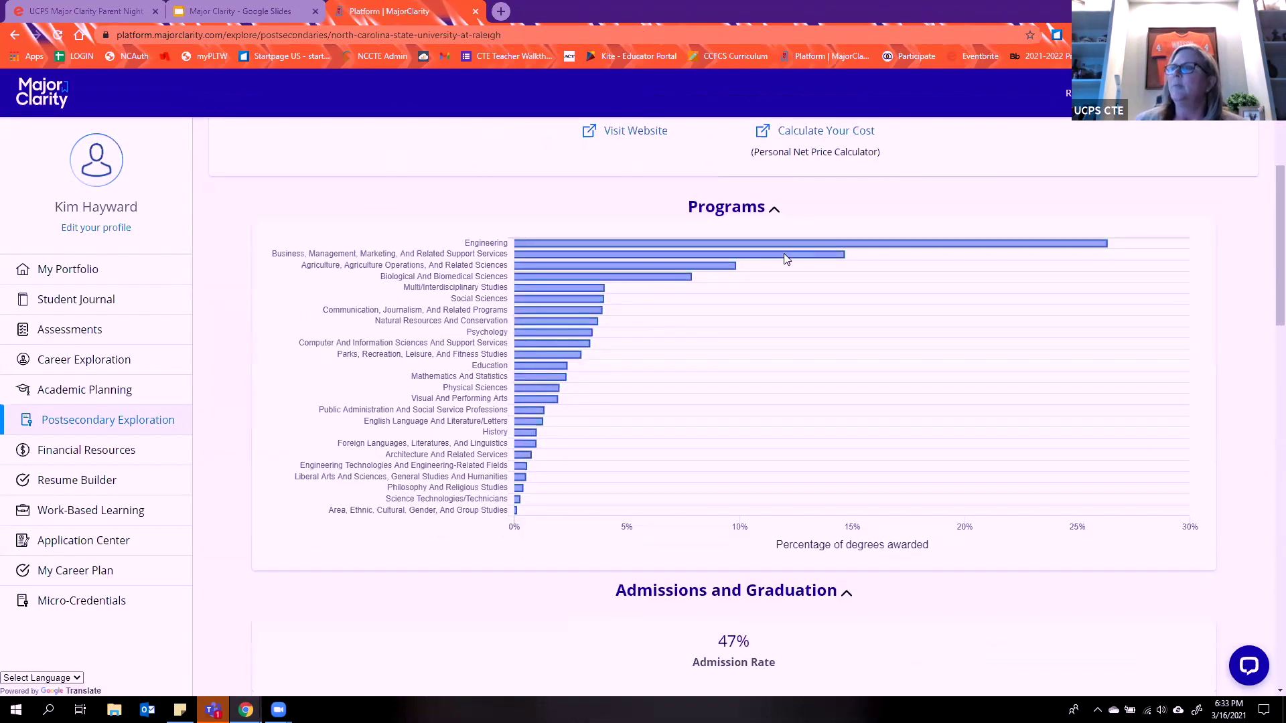
{"action": "mouse_move", "coordinate": [711, 267]}
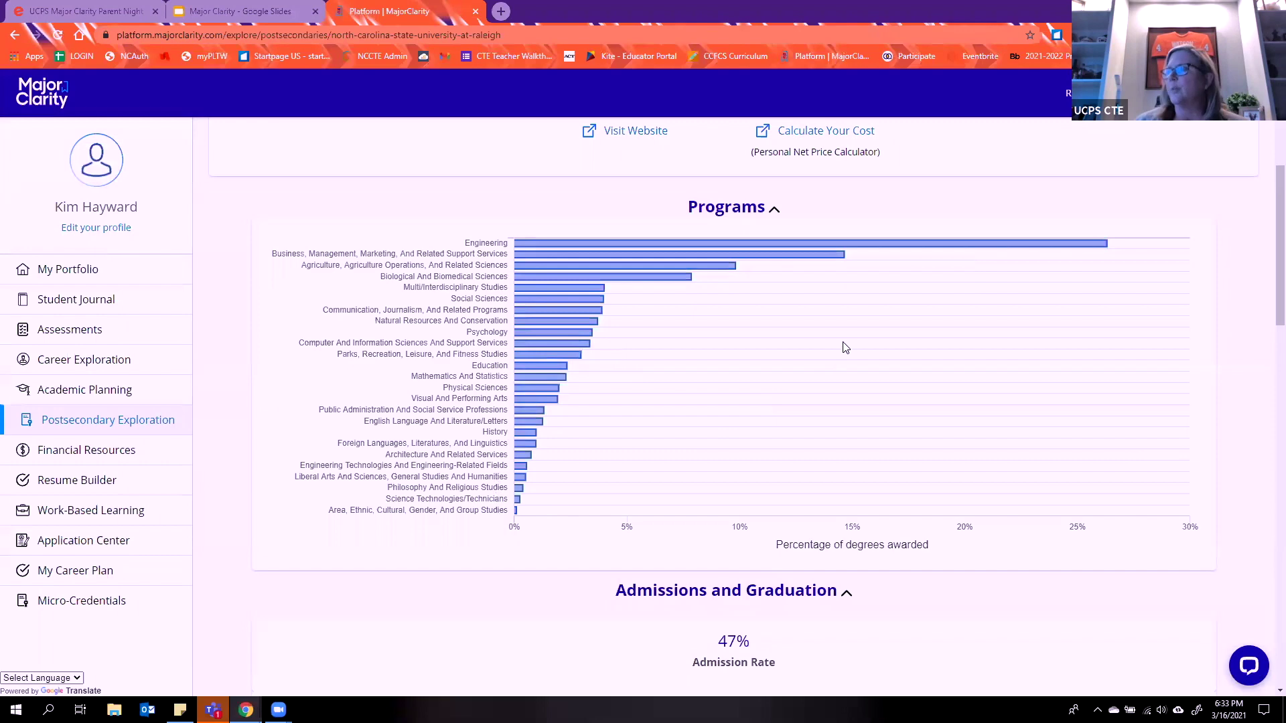
{"action": "scroll", "coordinate": [841, 347], "scroll_direction": "down", "scroll_amount": 4}
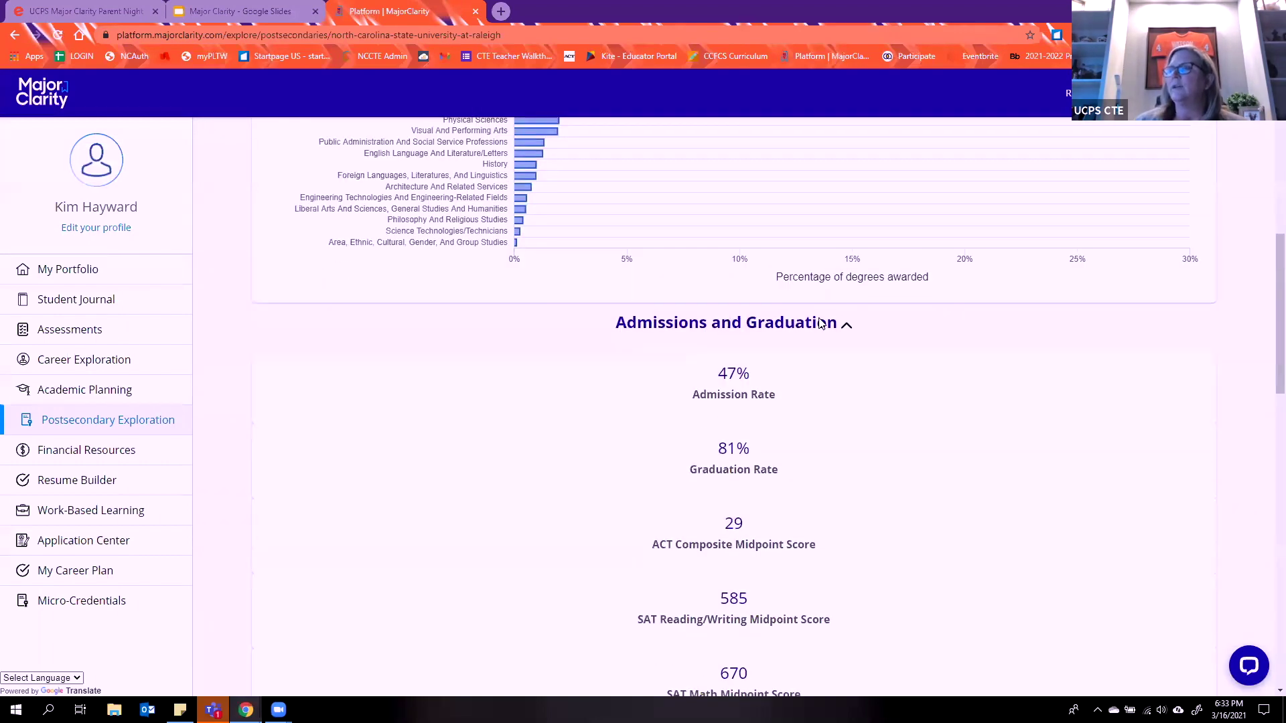
{"action": "scroll", "coordinate": [826, 327], "scroll_direction": "down", "scroll_amount": 5}
{"action": "scroll", "coordinate": [843, 321], "scroll_direction": "down", "scroll_amount": 8}
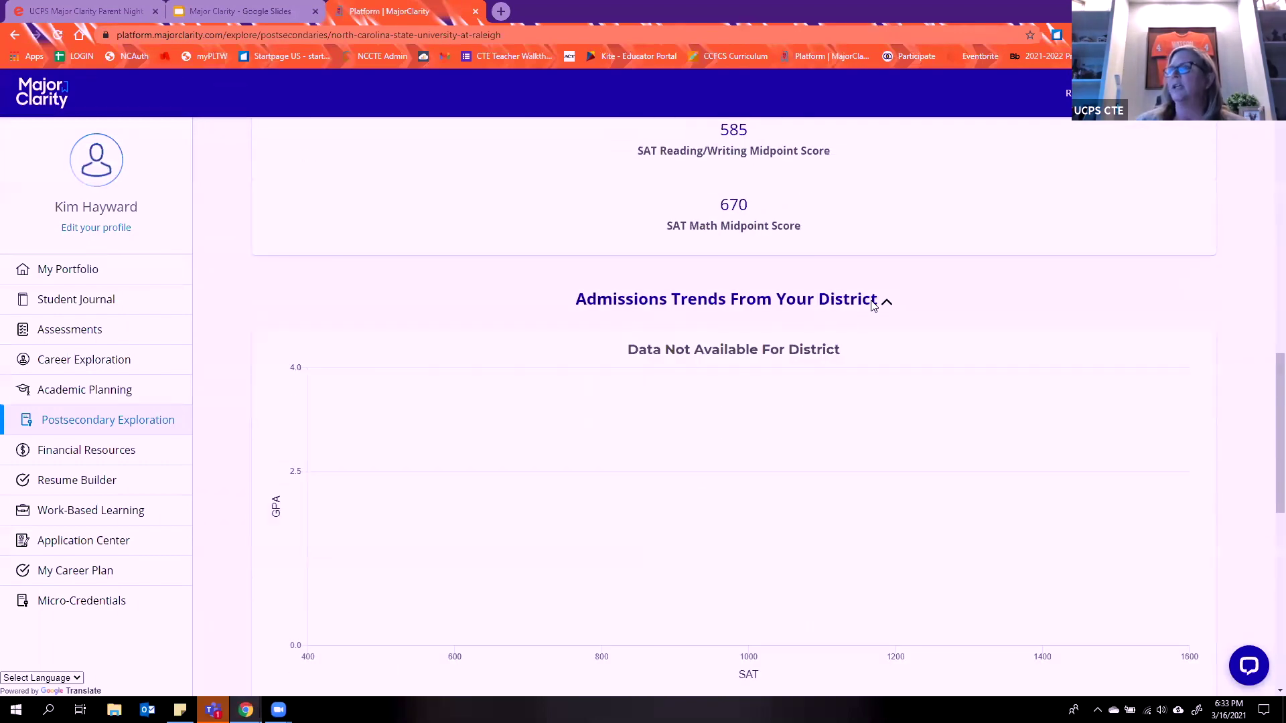
{"action": "scroll", "coordinate": [798, 308], "scroll_direction": "down", "scroll_amount": 2}
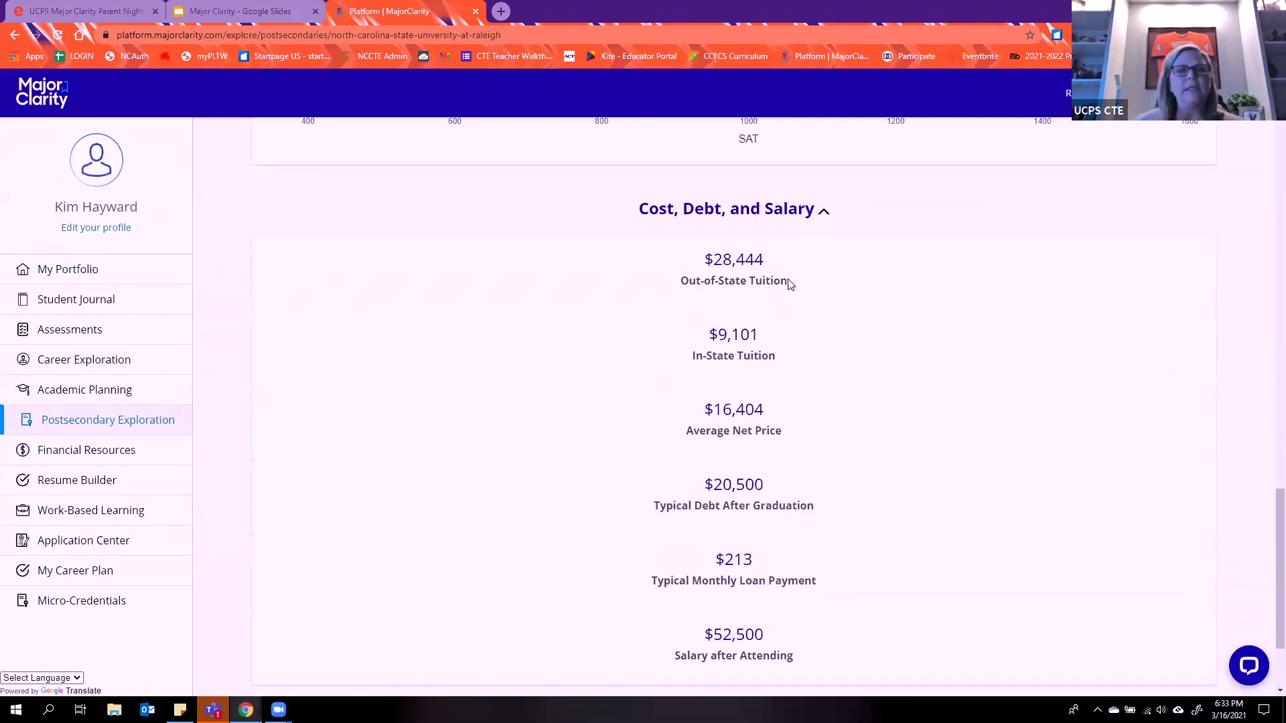
{"action": "scroll", "coordinate": [792, 298], "scroll_direction": "up", "scroll_amount": 14}
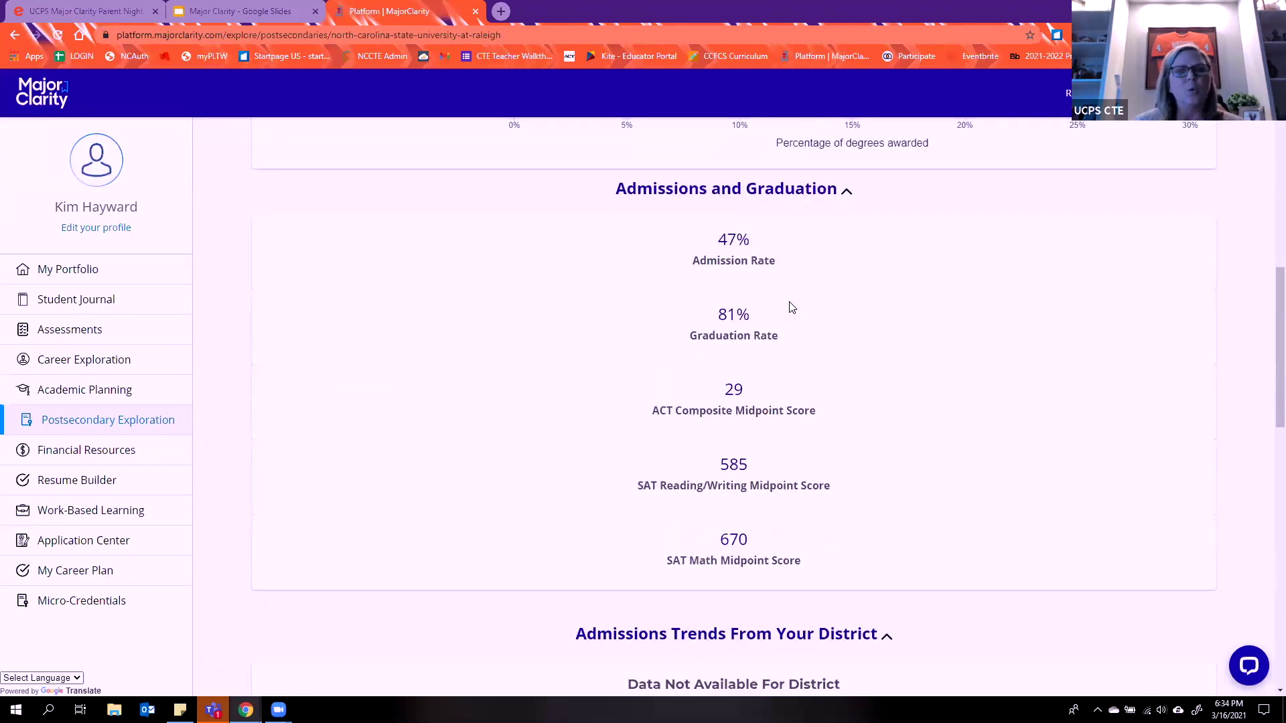
{"action": "scroll", "coordinate": [792, 308], "scroll_direction": "up", "scroll_amount": 3}
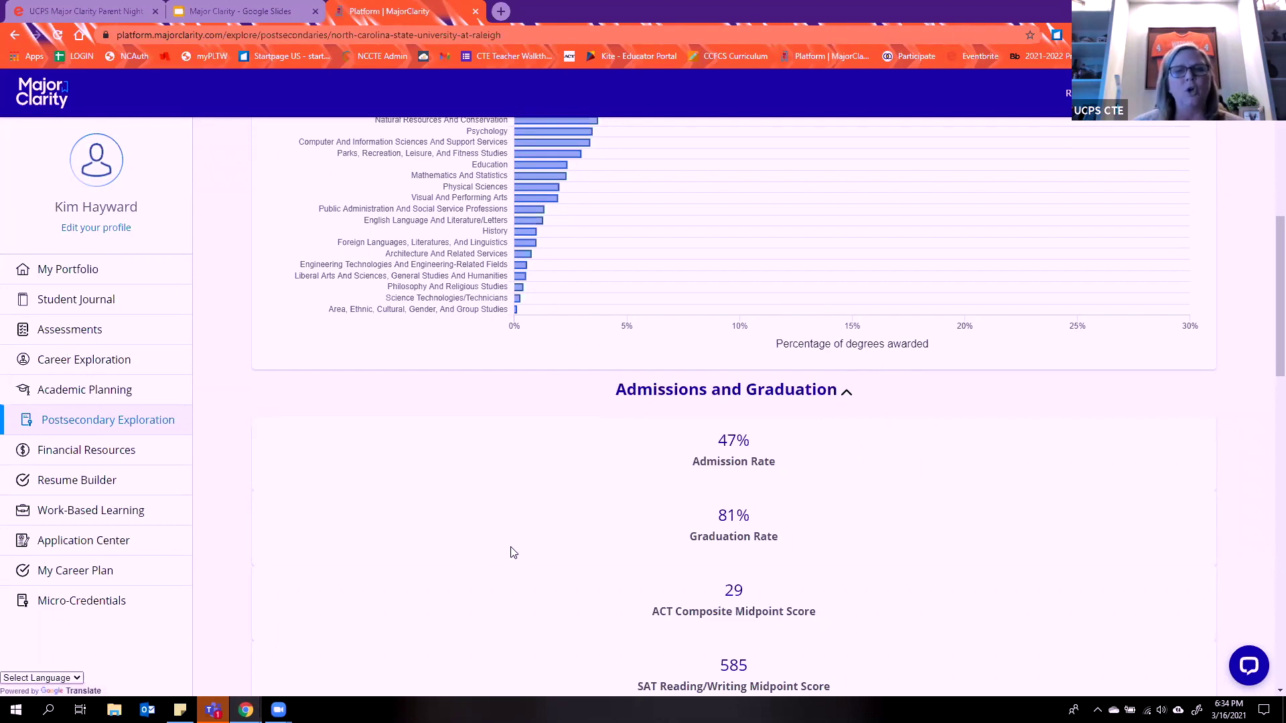
Step: Return from the university's profile to the filtered institution list and set the state filter to All
{"action": "scroll", "coordinate": [816, 477], "scroll_direction": "up", "scroll_amount": 8}
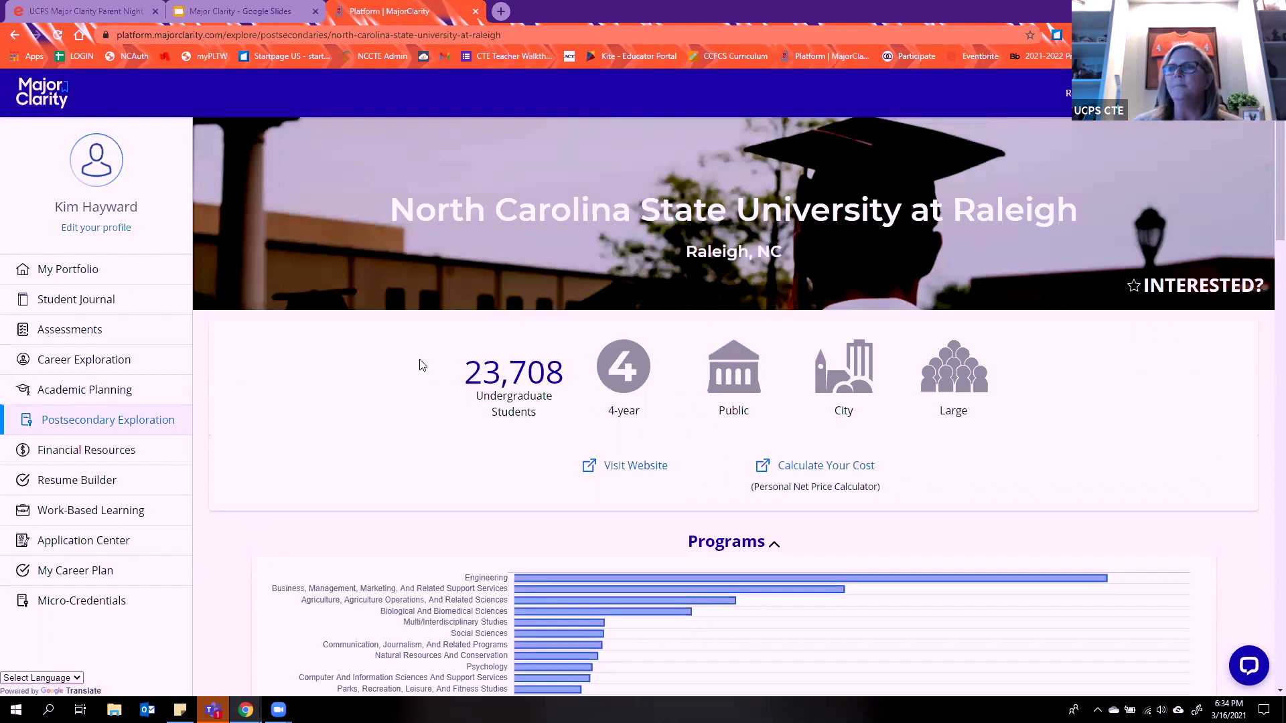
{"action": "scroll", "coordinate": [452, 345], "scroll_direction": "down", "scroll_amount": 2}
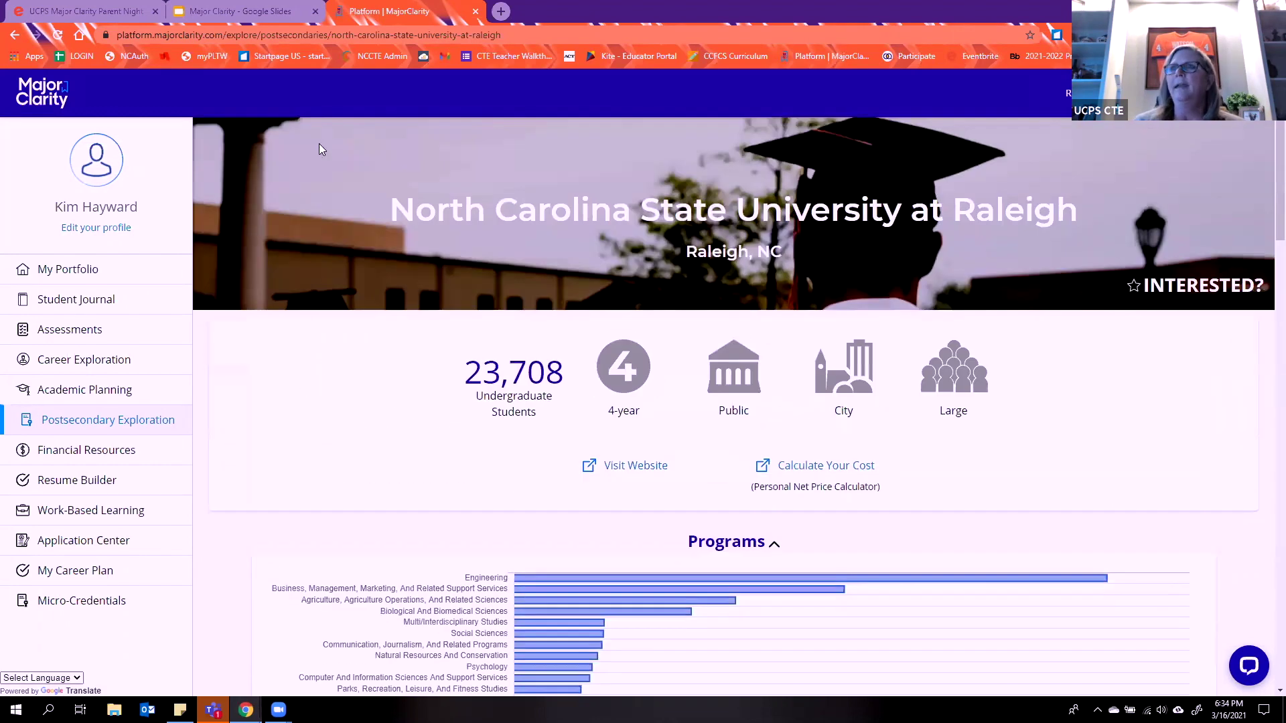
{"action": "left_click", "coordinate": [15, 34]}
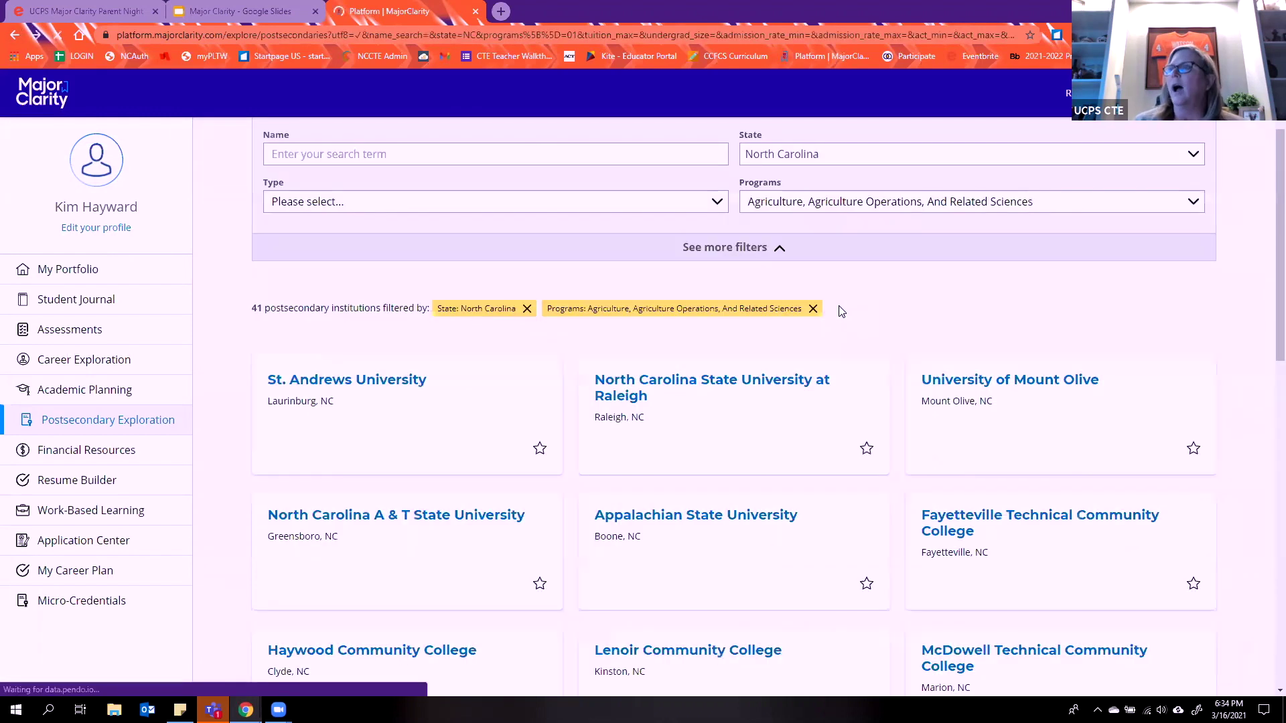
{"action": "left_click", "coordinate": [855, 159]}
{"action": "scroll", "coordinate": [934, 258], "scroll_direction": "up", "scroll_amount": 5}
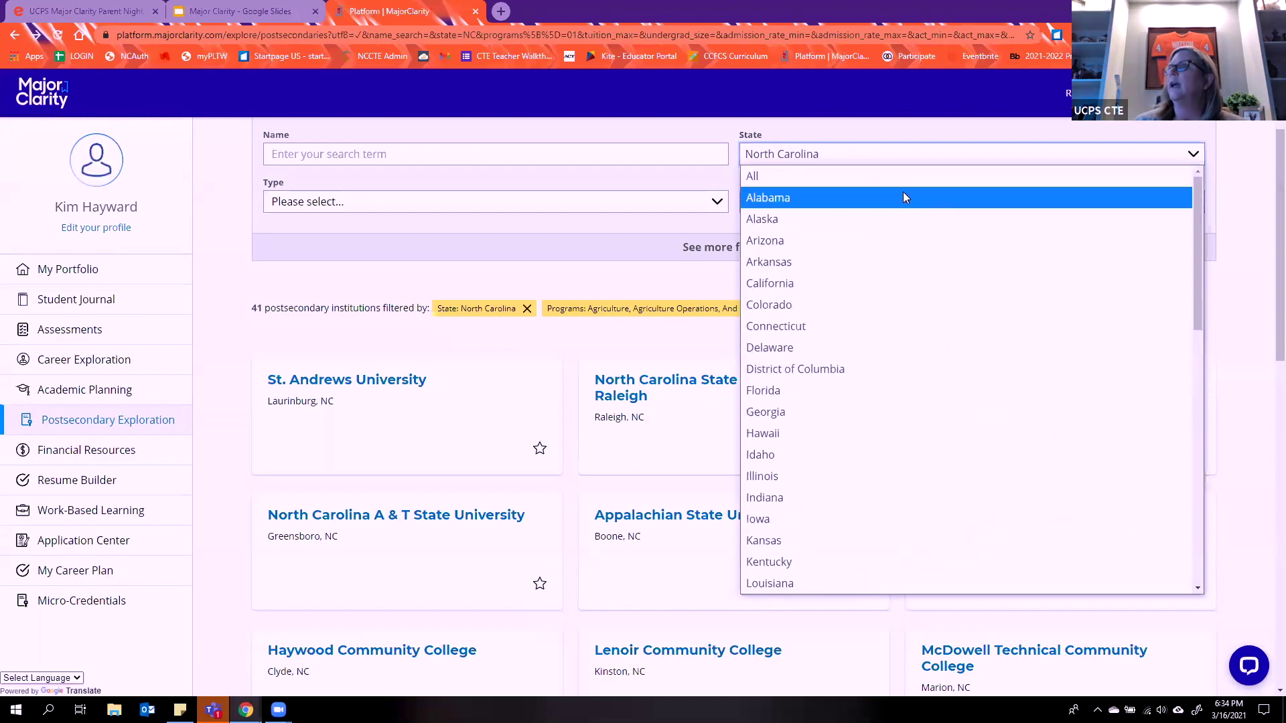
{"action": "left_click", "coordinate": [894, 176]}
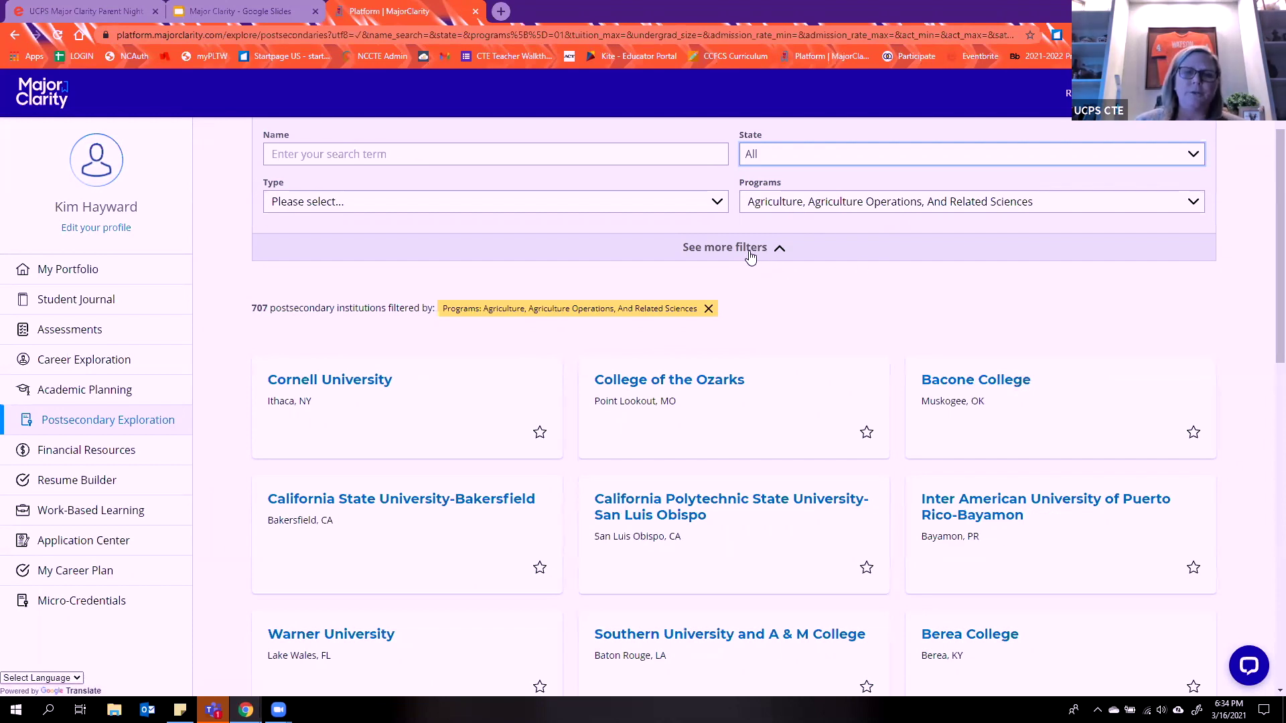
Step: Expand the additional postsecondary filters to review the tuition, size, setting, admission, test score and athletics options, then collapse them
{"action": "left_click", "coordinate": [779, 250]}
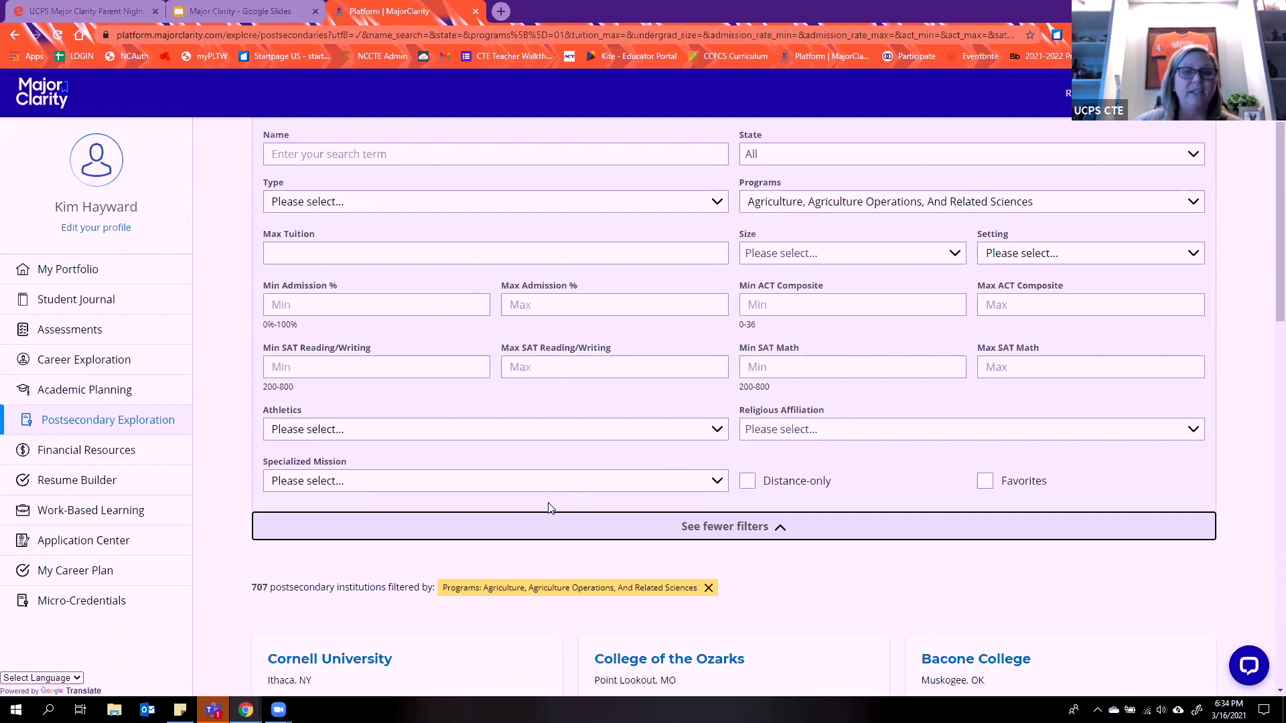
{"action": "left_click", "coordinate": [710, 528]}
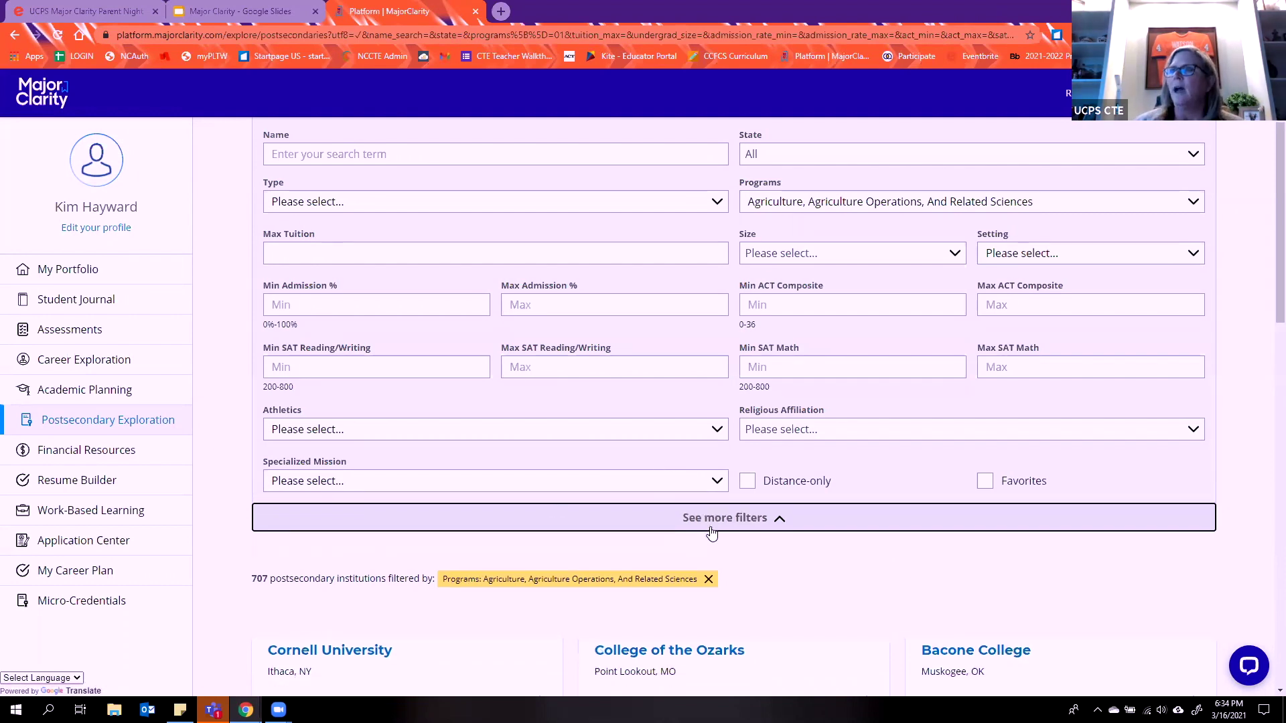
{"action": "scroll", "coordinate": [767, 349], "scroll_direction": "up", "scroll_amount": 2}
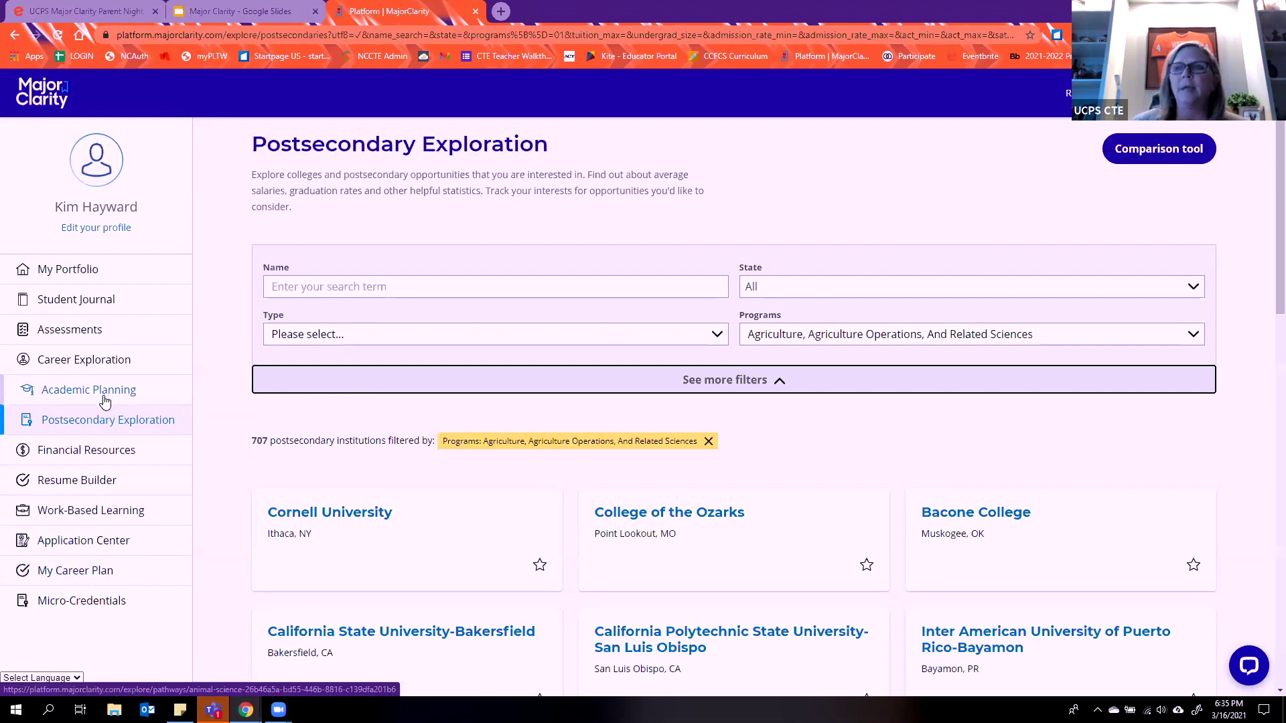
Step: Open My Career Plan and look over its career goals form and student signature area
{"action": "left_click", "coordinate": [78, 574]}
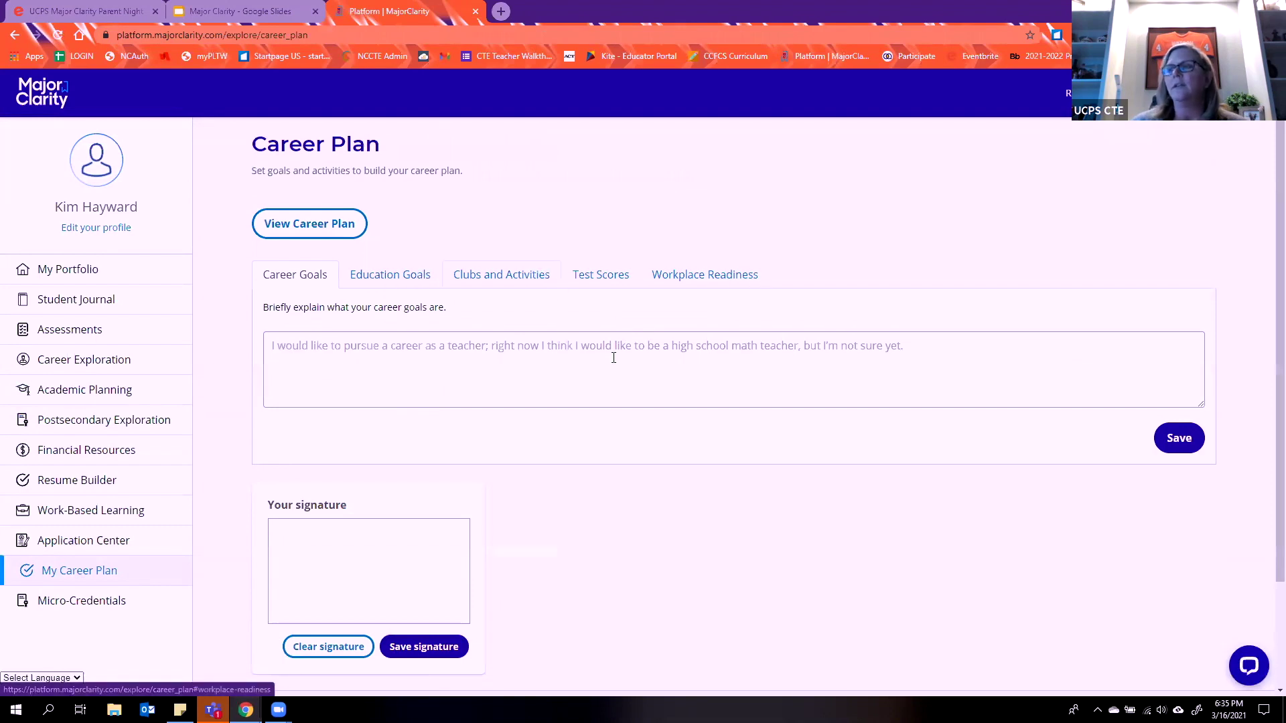
{"action": "scroll", "coordinate": [647, 548], "scroll_direction": "down", "scroll_amount": 2}
{"action": "scroll", "coordinate": [649, 540], "scroll_direction": "up", "scroll_amount": 3}
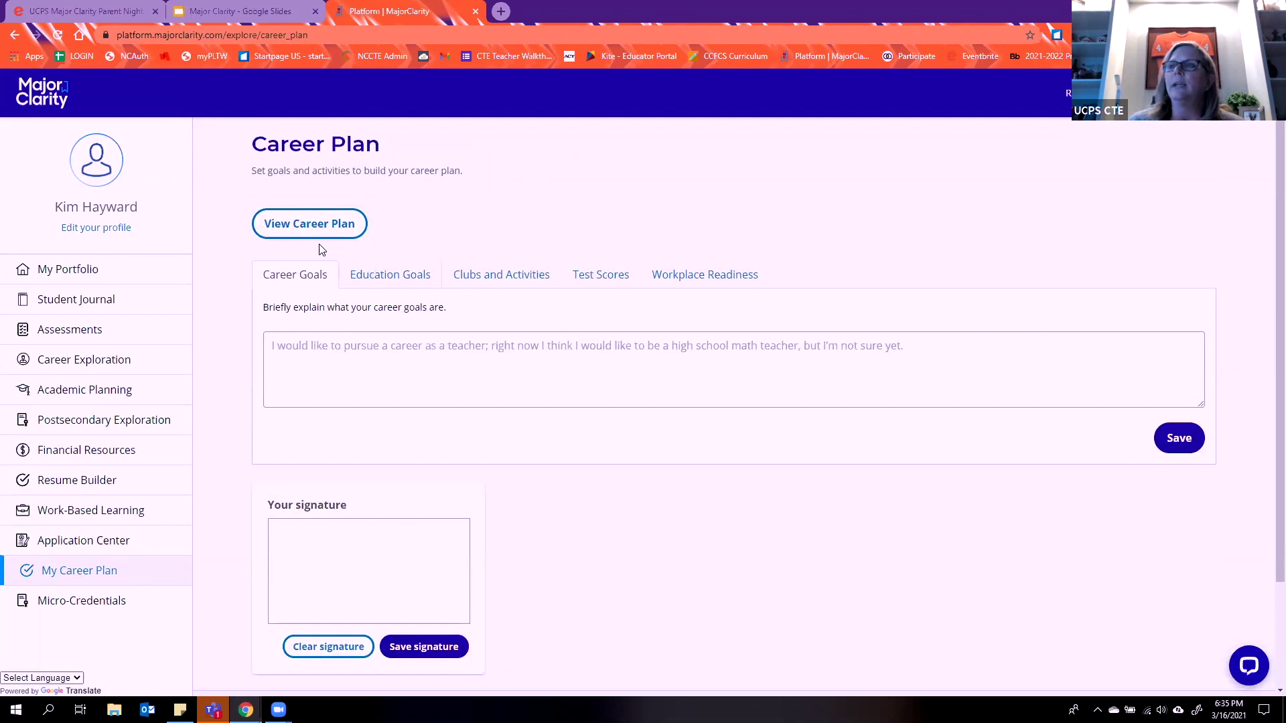
Step: View the generated Academic and Career Plan PDF, examine its student summary, plan of study and career and college interests, and return to the Career Plan page
{"action": "left_click", "coordinate": [330, 237]}
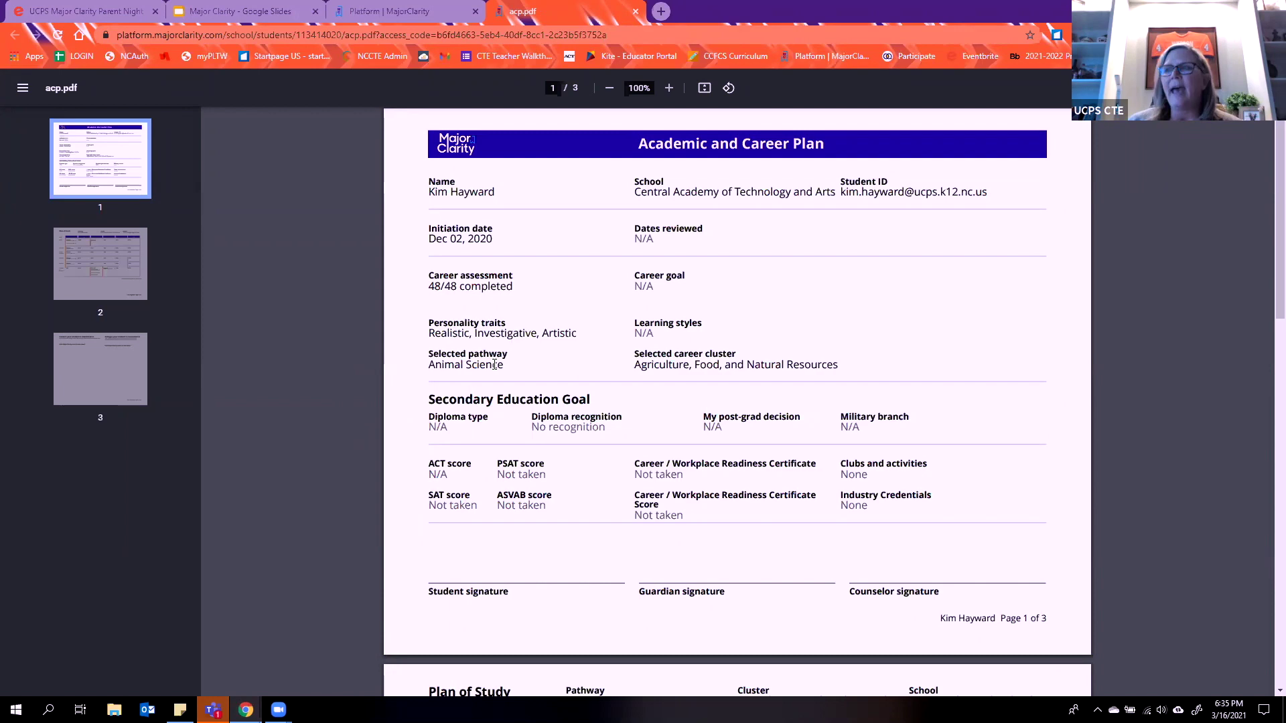
{"action": "scroll", "coordinate": [548, 344], "scroll_direction": "down", "scroll_amount": 3}
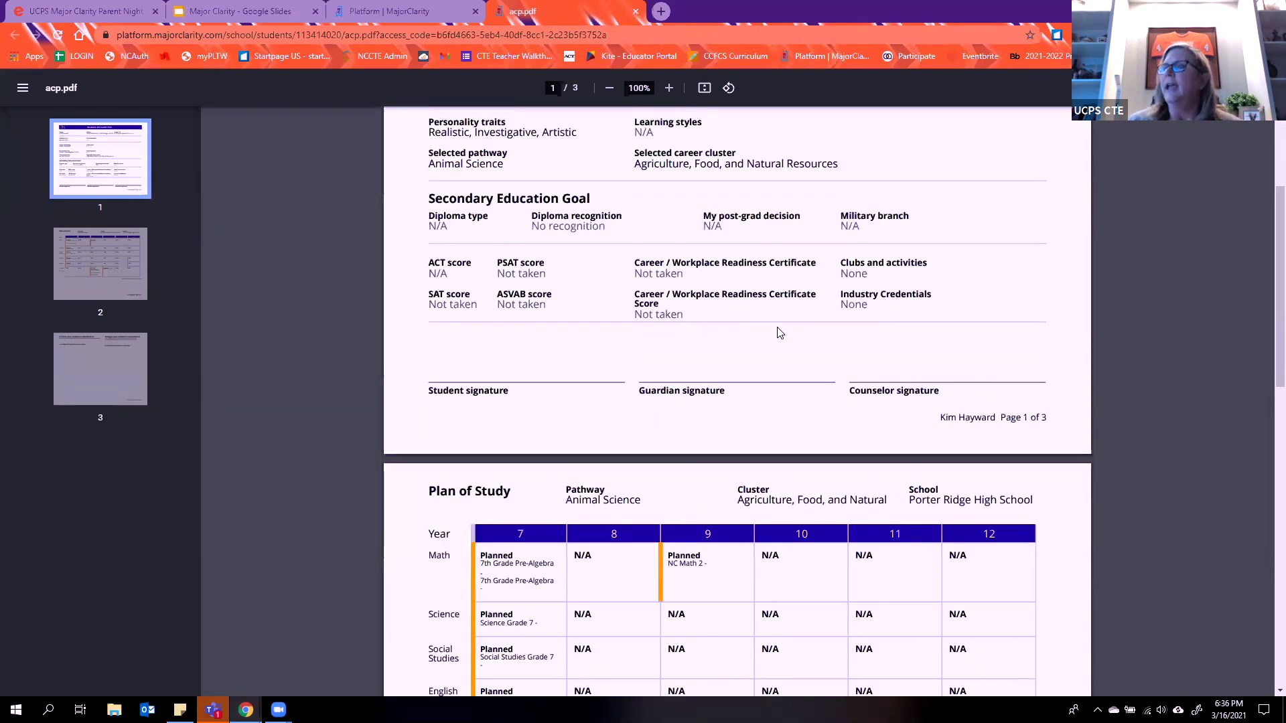
{"action": "scroll", "coordinate": [748, 370], "scroll_direction": "down", "scroll_amount": 1}
{"action": "scroll", "coordinate": [748, 370], "scroll_direction": "down", "scroll_amount": 6}
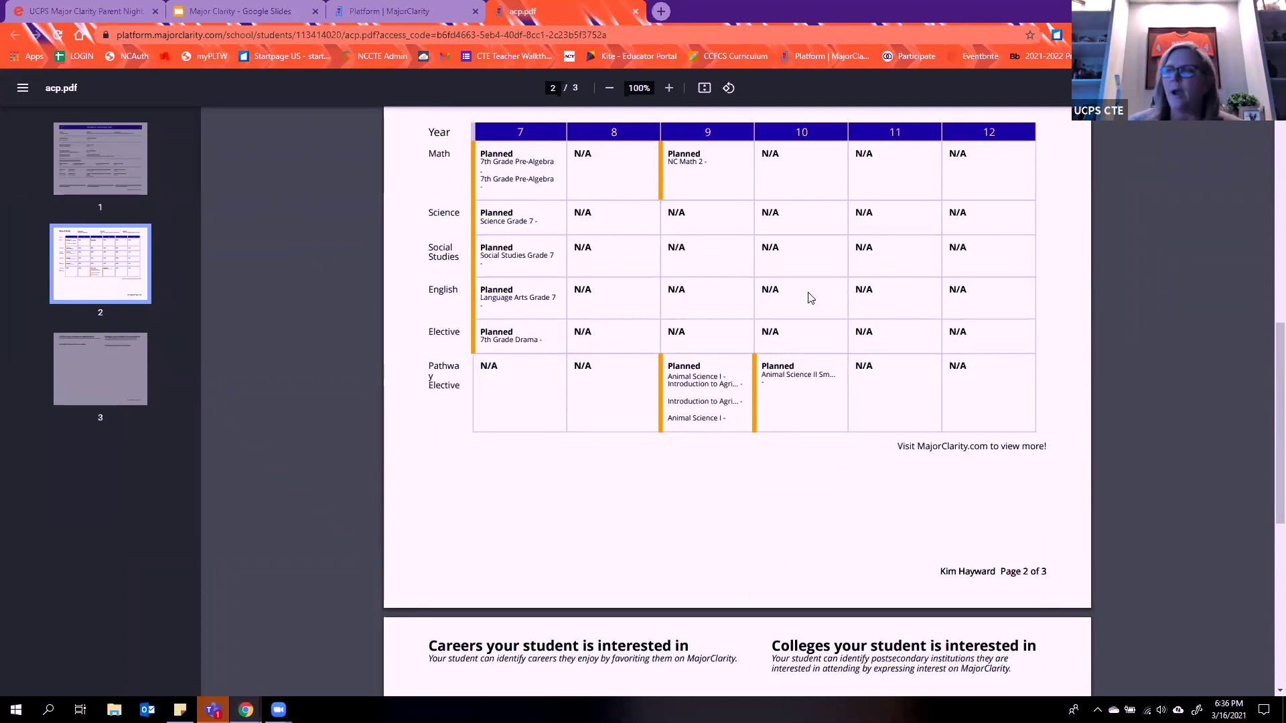
{"action": "scroll", "coordinate": [898, 250], "scroll_direction": "down", "scroll_amount": 4}
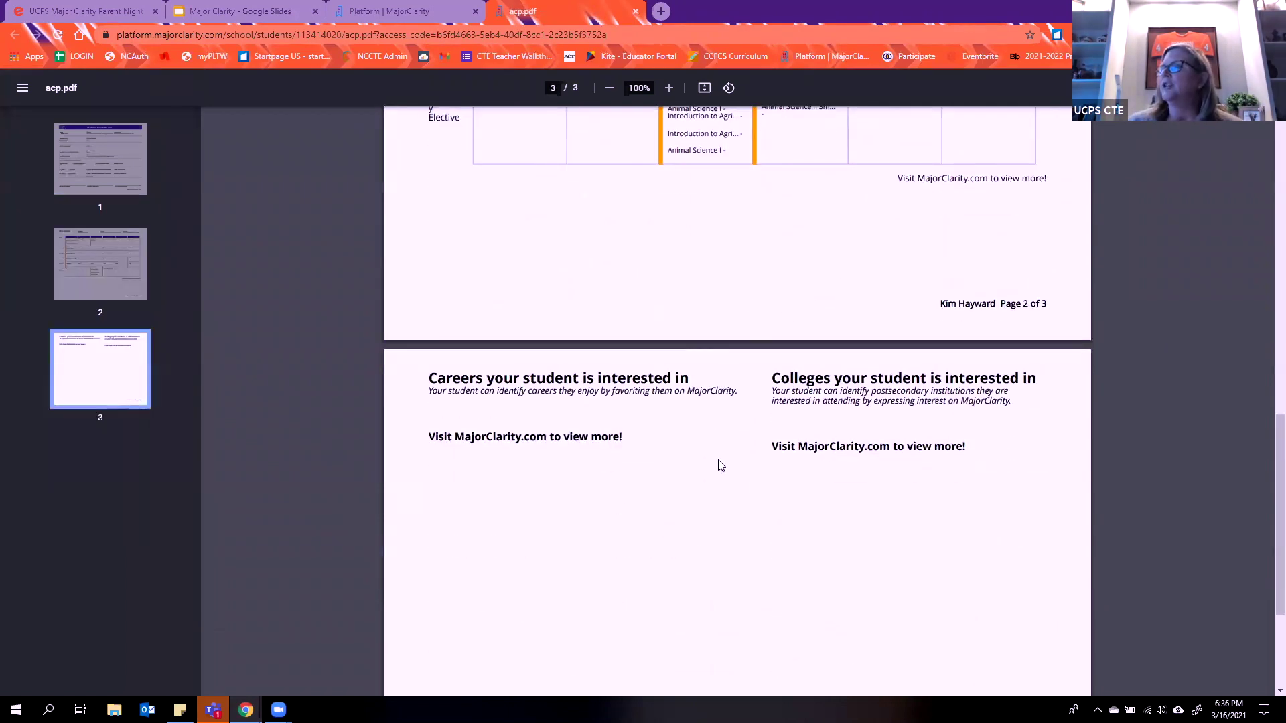
{"action": "scroll", "coordinate": [737, 417], "scroll_direction": "up", "scroll_amount": 15}
{"action": "scroll", "coordinate": [736, 417], "scroll_direction": "up", "scroll_amount": 2}
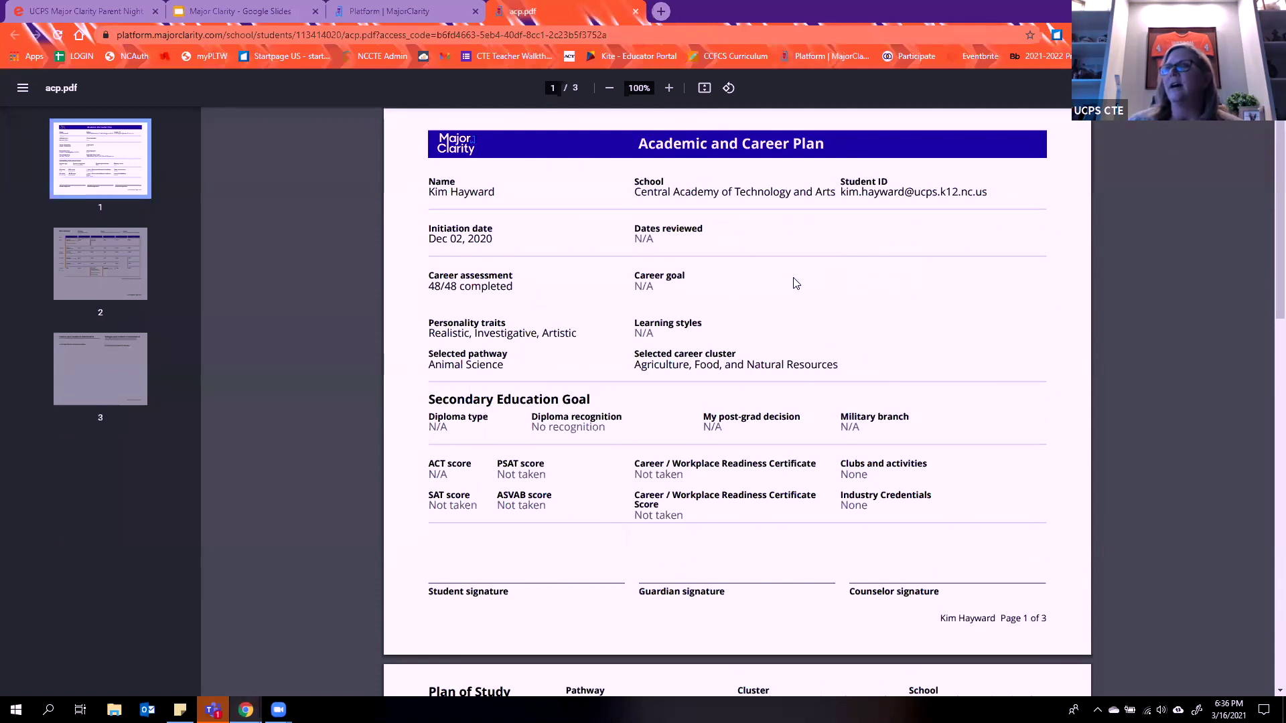
{"action": "left_click", "coordinate": [345, 11]}
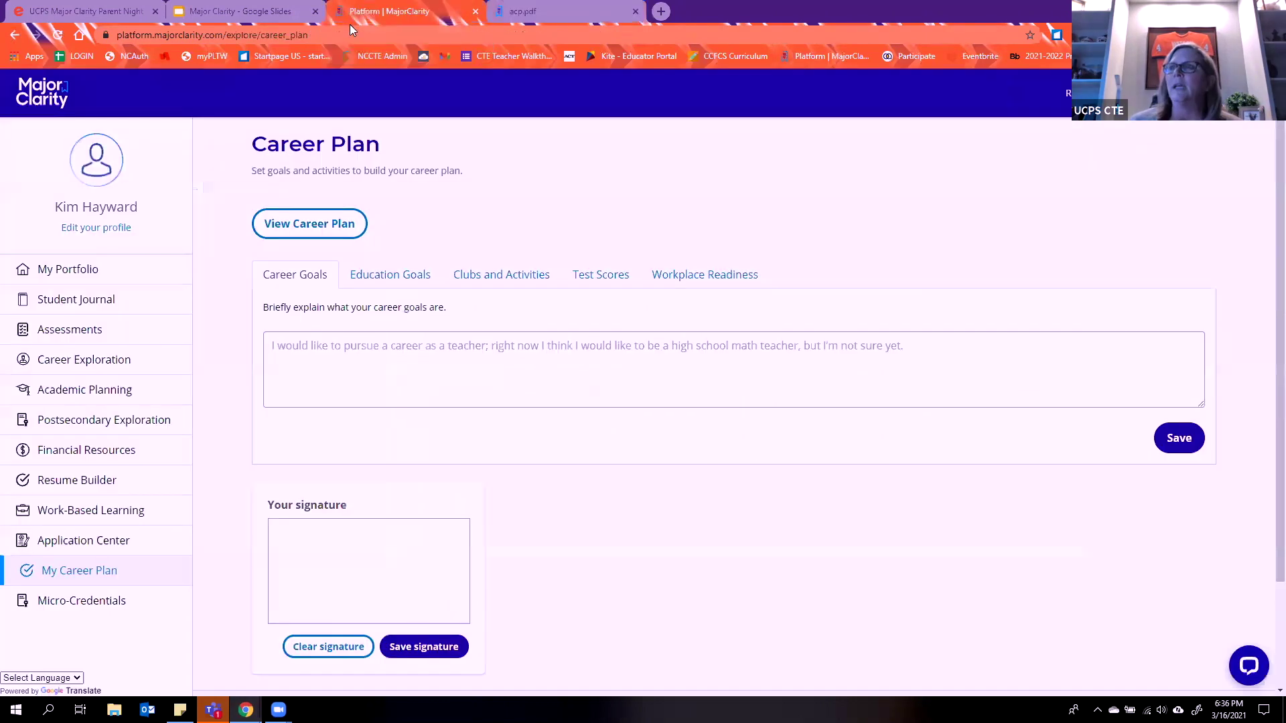
{"action": "left_click", "coordinate": [320, 227]}
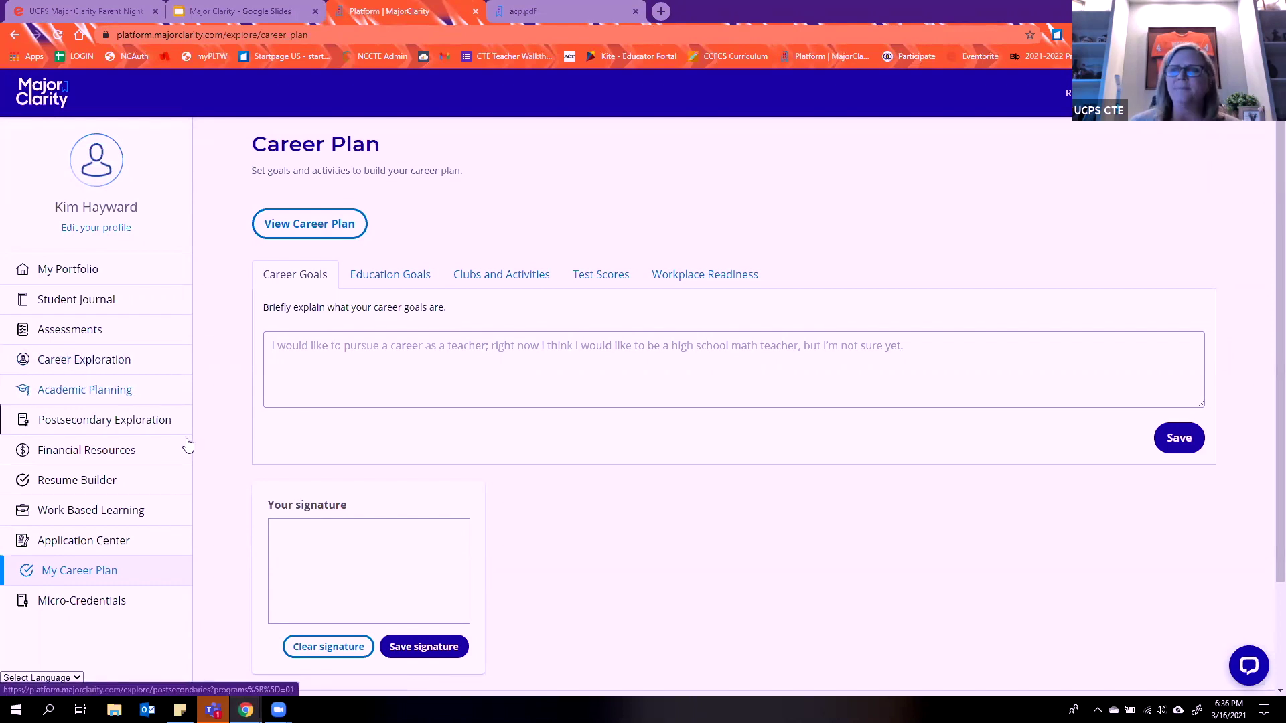
Step: Open Work-Based Learning and browse the local internship opportunities, from Business/Marketing through Medical, with their descriptions
{"action": "left_click", "coordinate": [143, 518]}
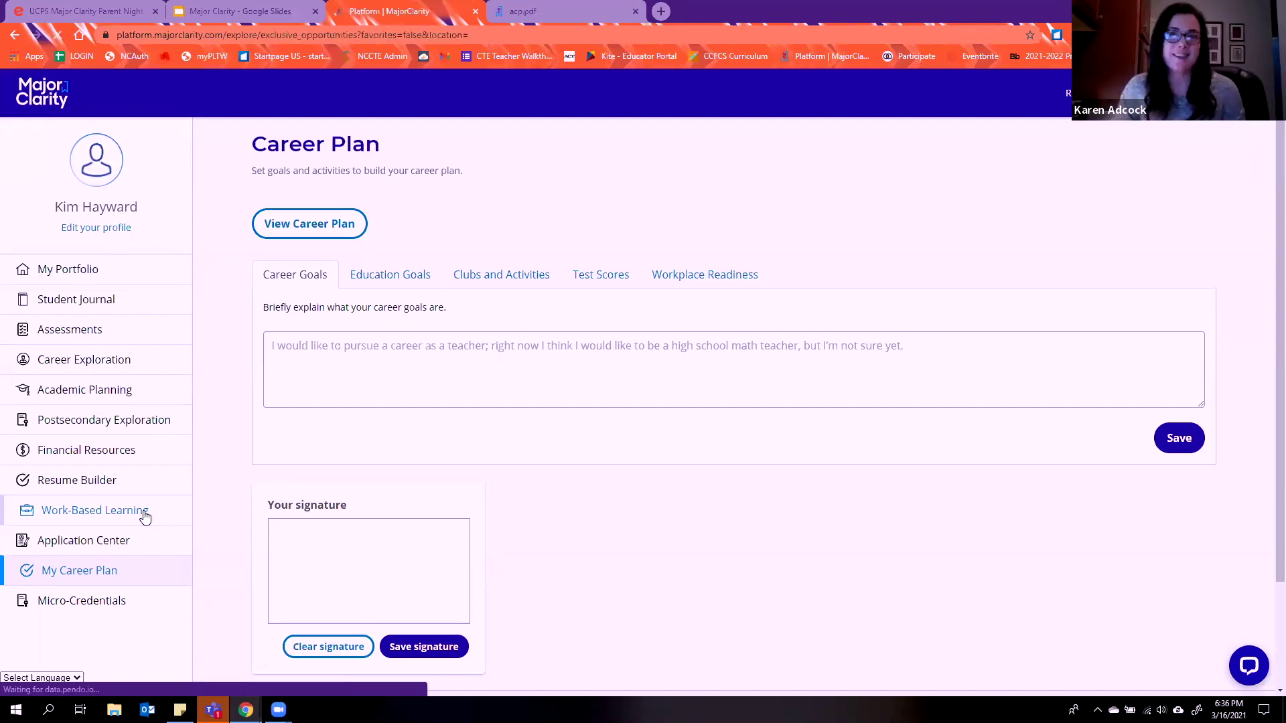
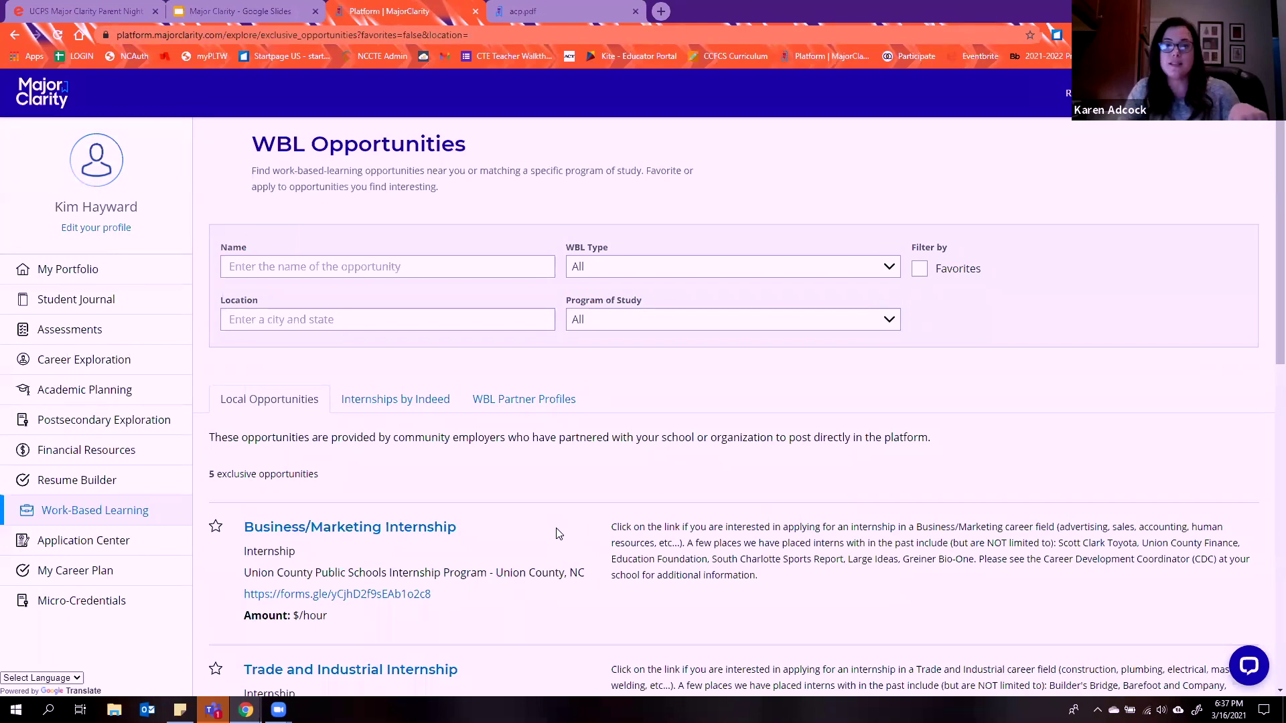
{"action": "scroll", "coordinate": [561, 525], "scroll_direction": "down", "scroll_amount": 7}
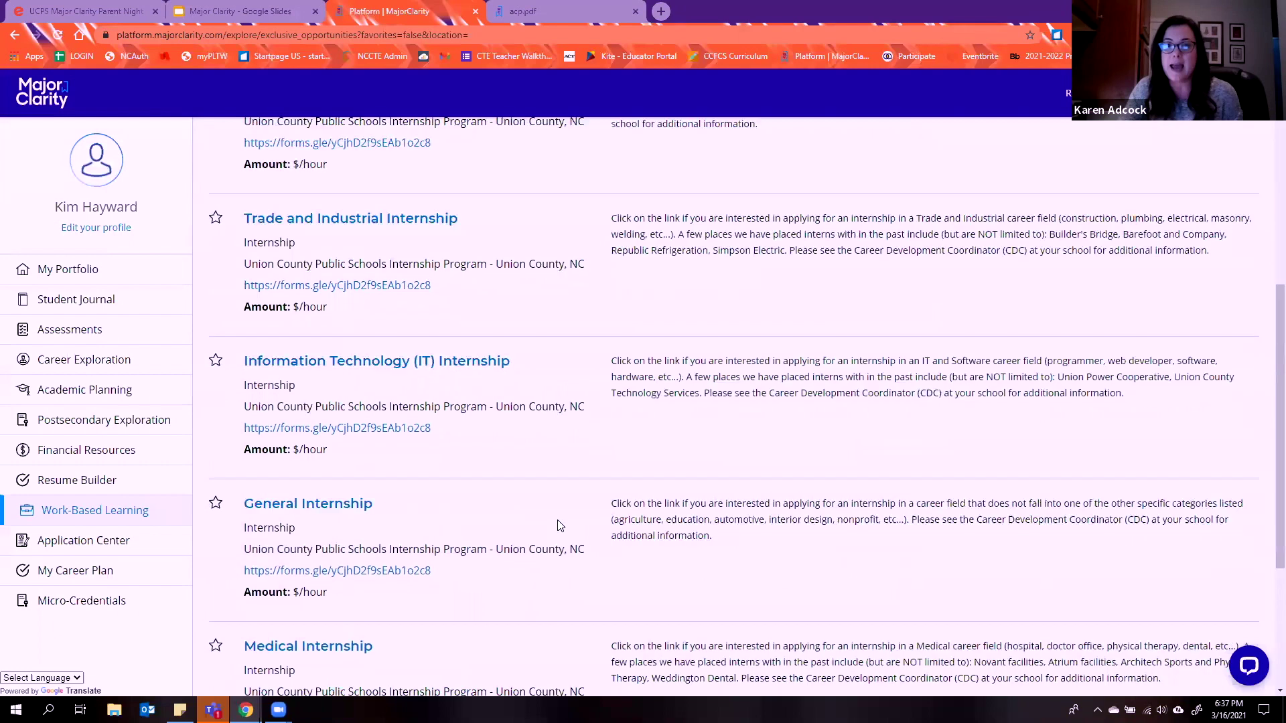
{"action": "scroll", "coordinate": [564, 518], "scroll_direction": "down", "scroll_amount": 2}
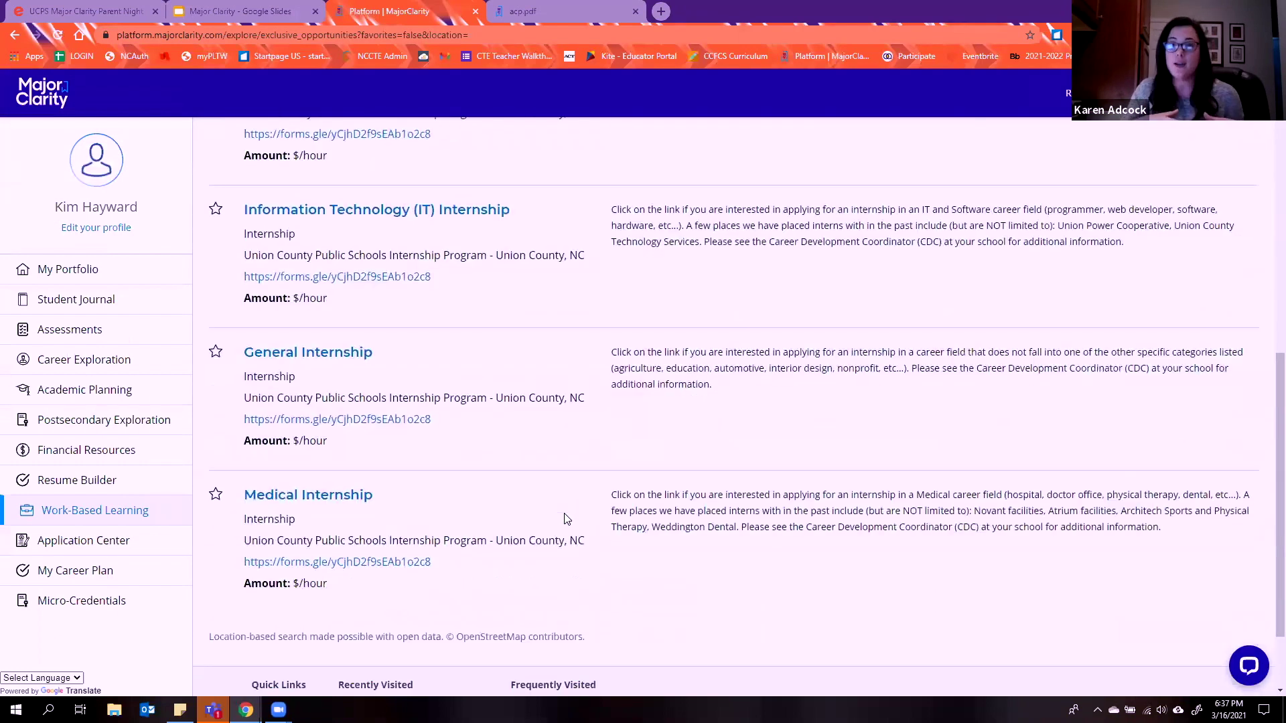
{"action": "scroll", "coordinate": [566, 520], "scroll_direction": "up", "scroll_amount": 1}
{"action": "scroll", "coordinate": [566, 520], "scroll_direction": "up", "scroll_amount": 2}
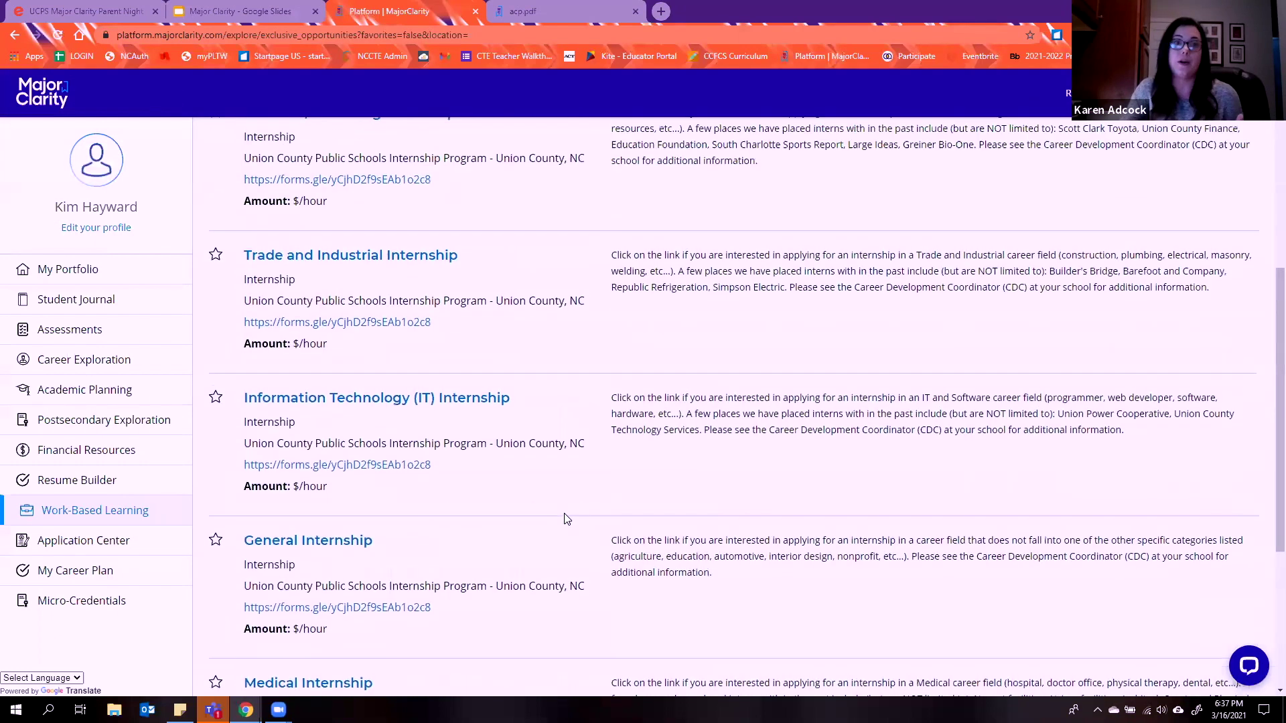
{"action": "scroll", "coordinate": [494, 476], "scroll_direction": "up", "scroll_amount": 1}
{"action": "scroll", "coordinate": [508, 451], "scroll_direction": "down", "scroll_amount": 1}
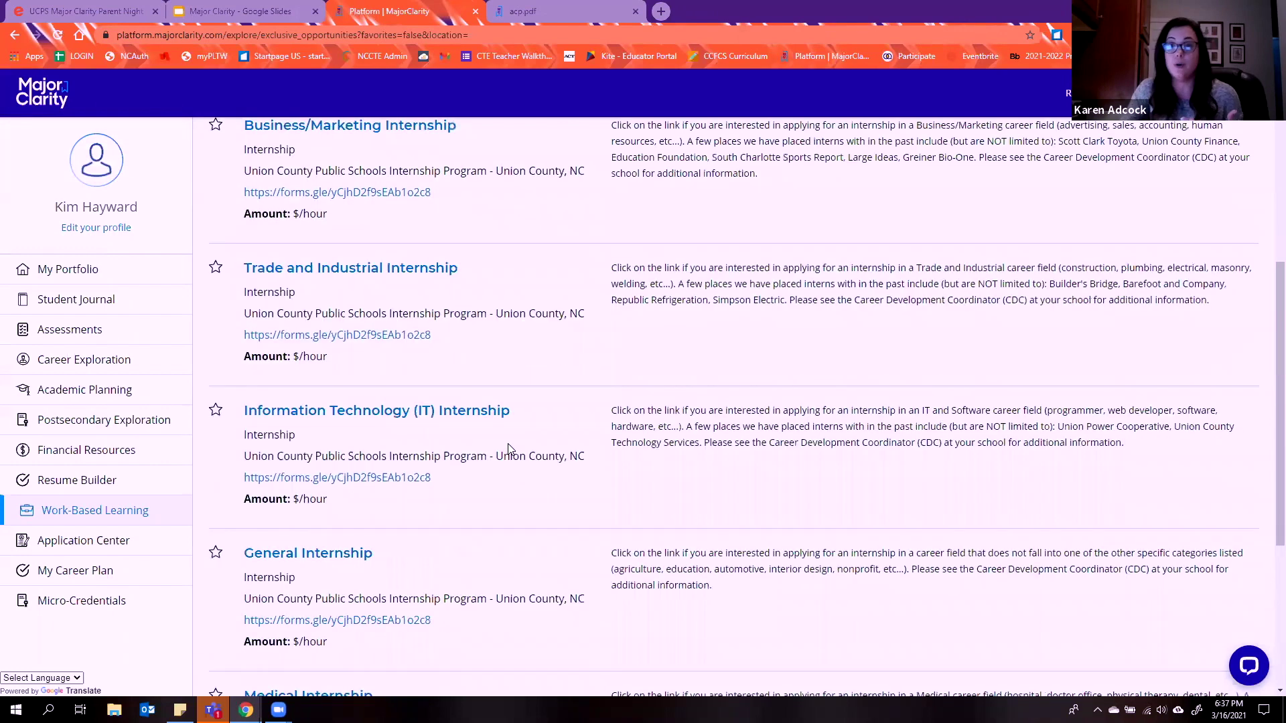
{"action": "scroll", "coordinate": [506, 452], "scroll_direction": "down", "scroll_amount": 2}
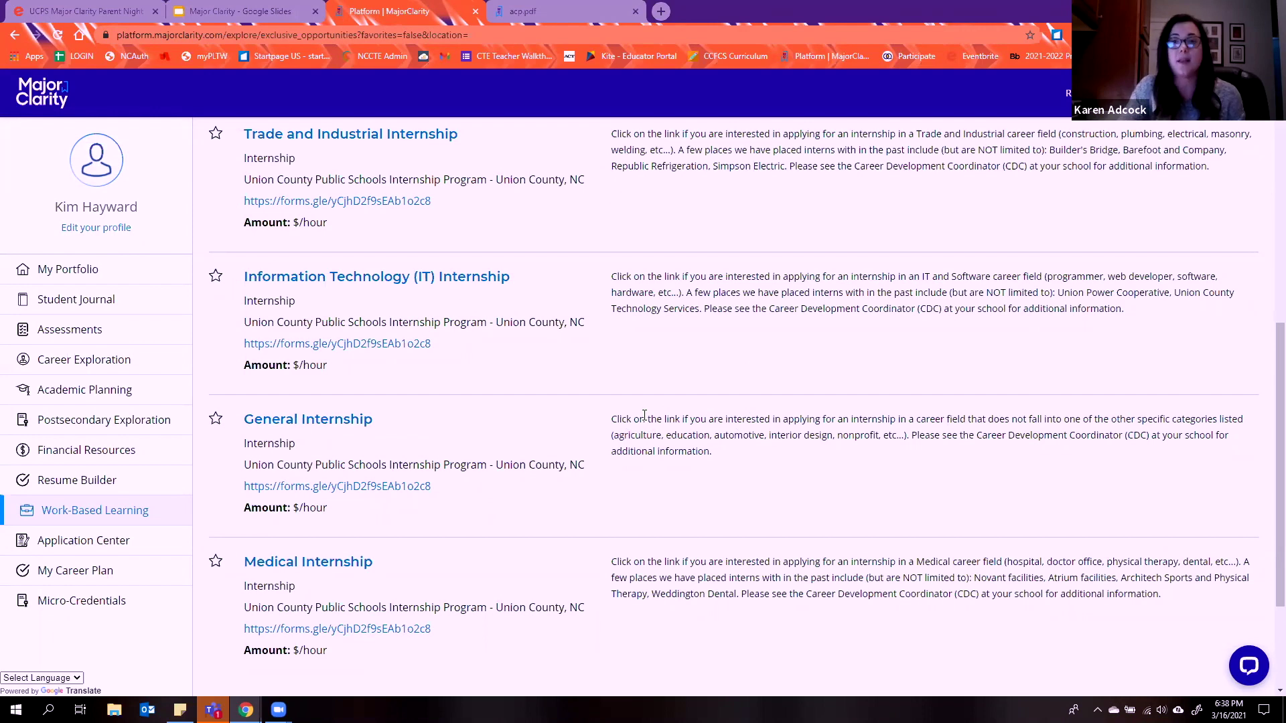
{"action": "scroll", "coordinate": [644, 416], "scroll_direction": "up", "scroll_amount": 1}
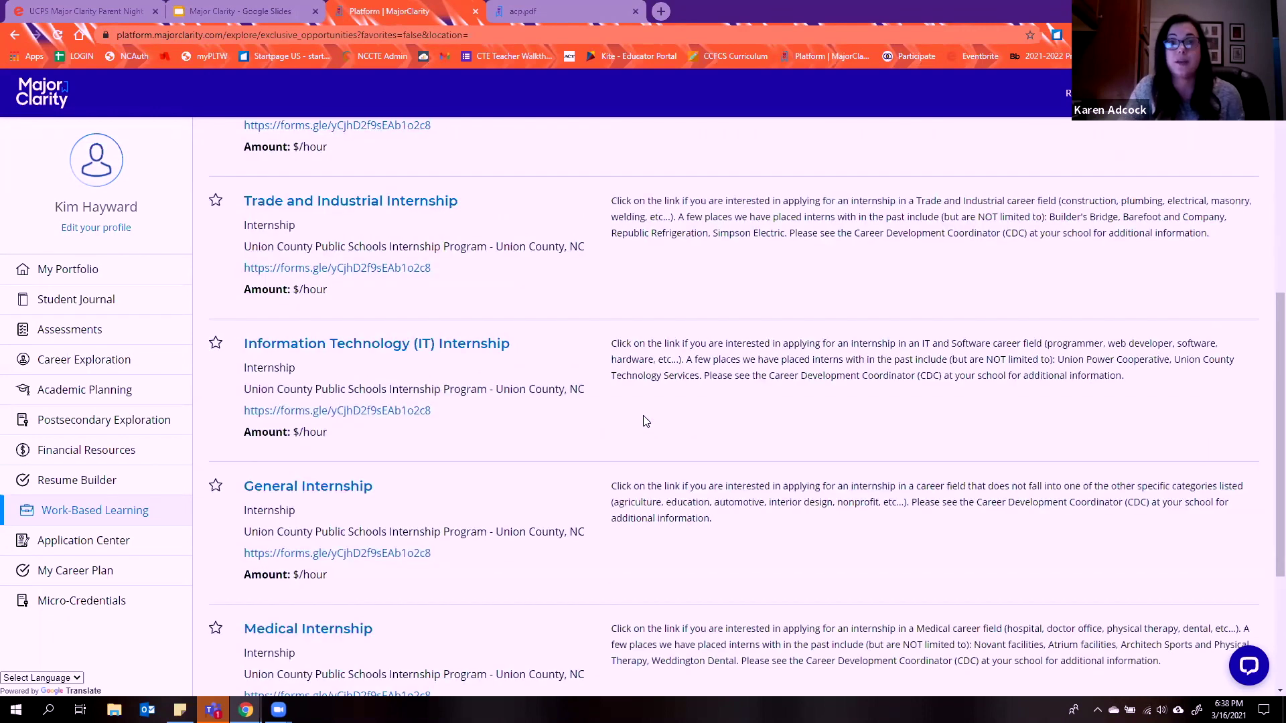
{"action": "scroll", "coordinate": [644, 421], "scroll_direction": "up", "scroll_amount": 5}
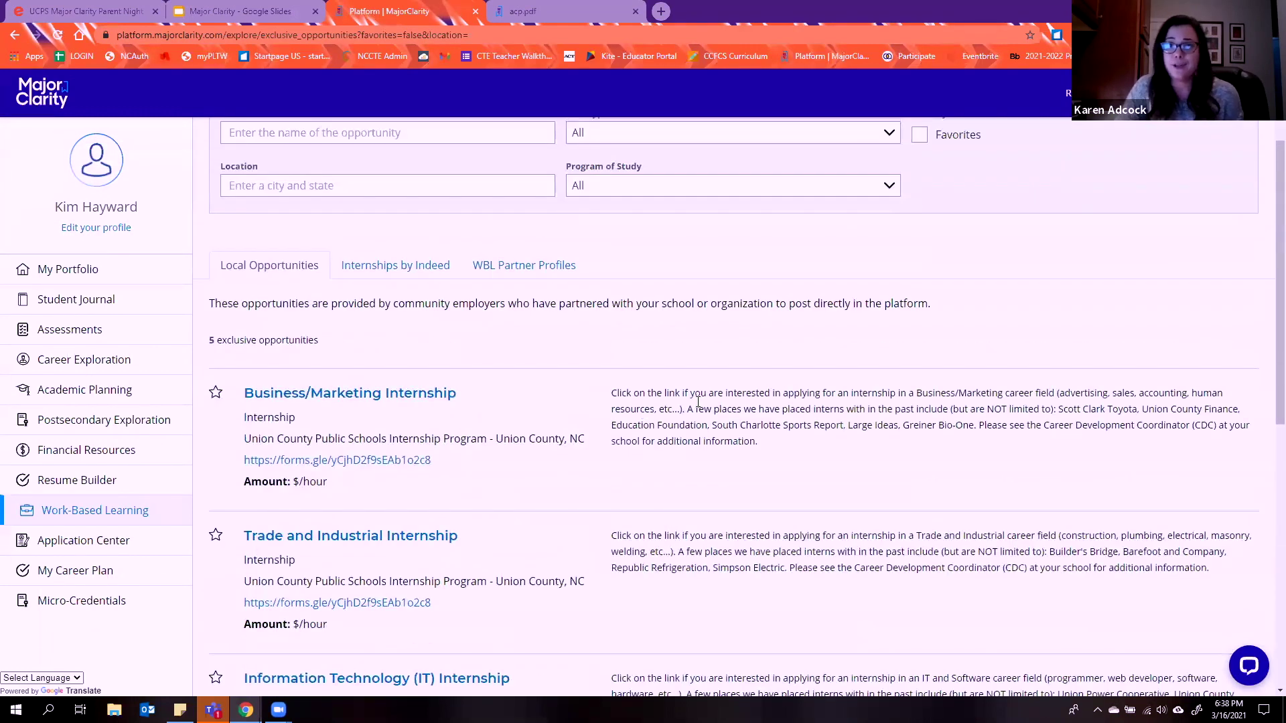
{"action": "scroll", "coordinate": [703, 404], "scroll_direction": "up", "scroll_amount": 1}
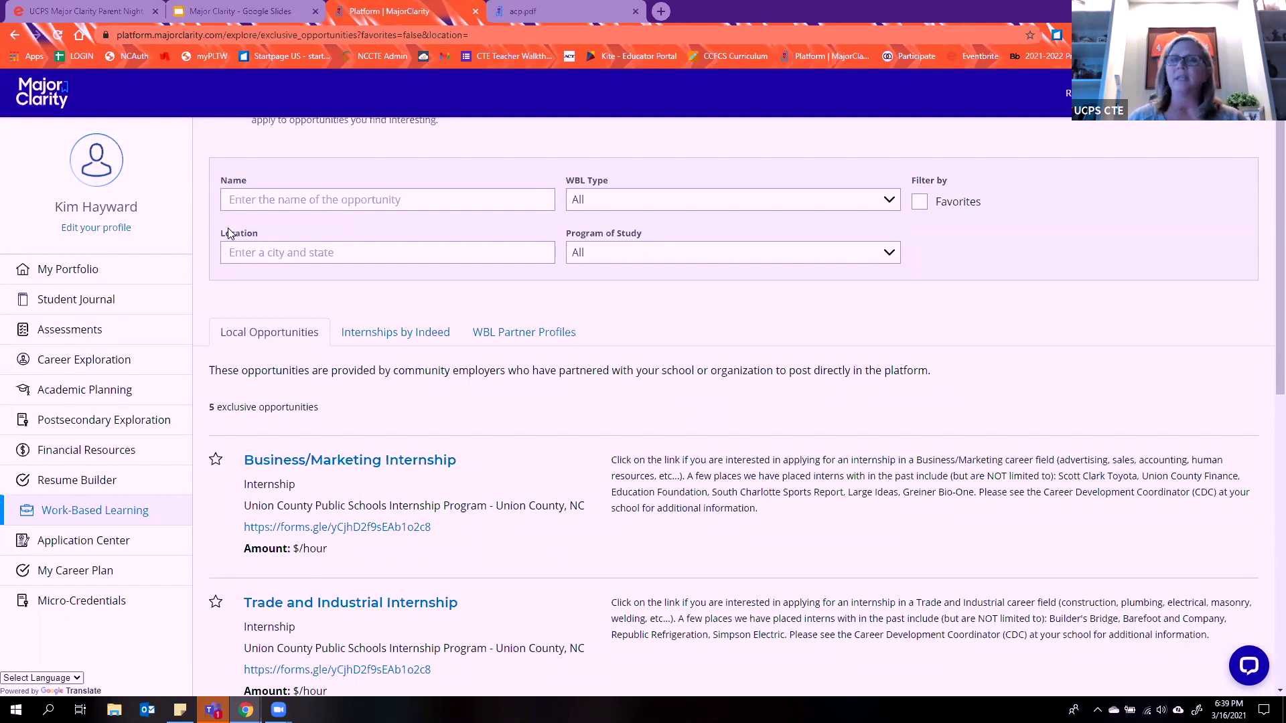
Step: Switch to the Major Clarity presentation in Google Slides and start presenting from the slide with the bit.ly/MCParentDemo link
{"action": "left_click", "coordinate": [233, 14]}
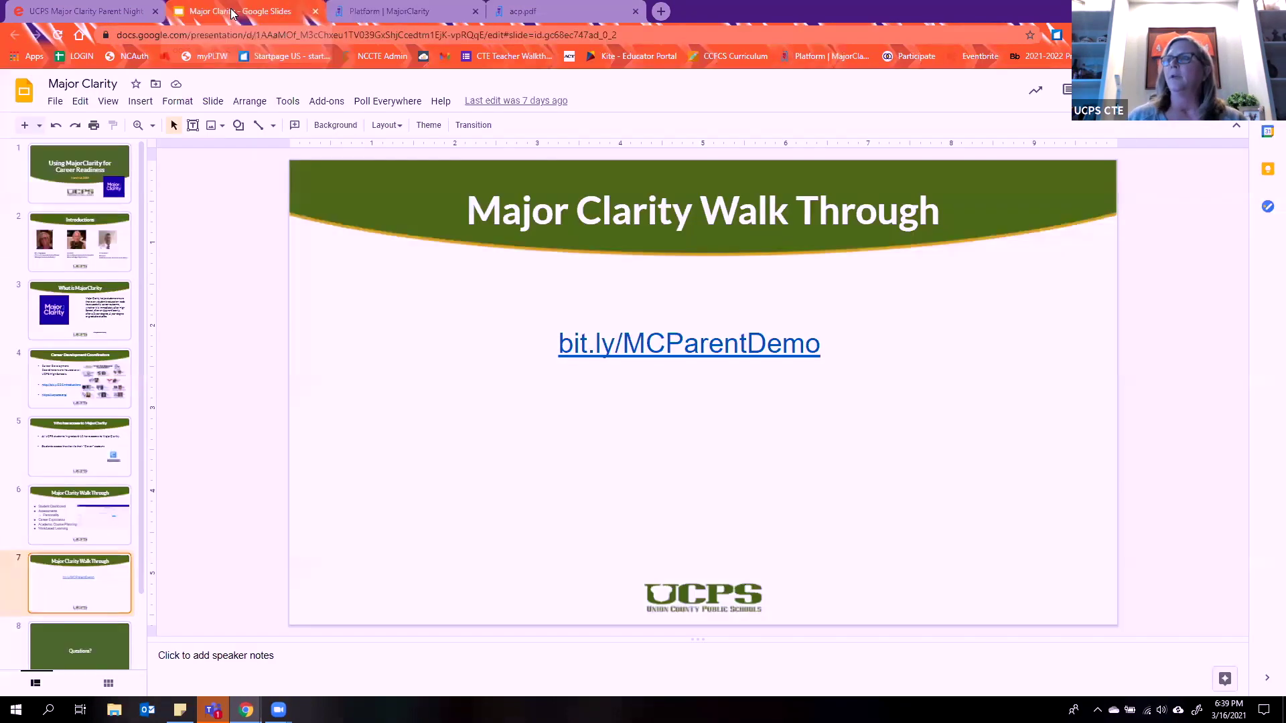
{"action": "left_click", "coordinate": [108, 101]}
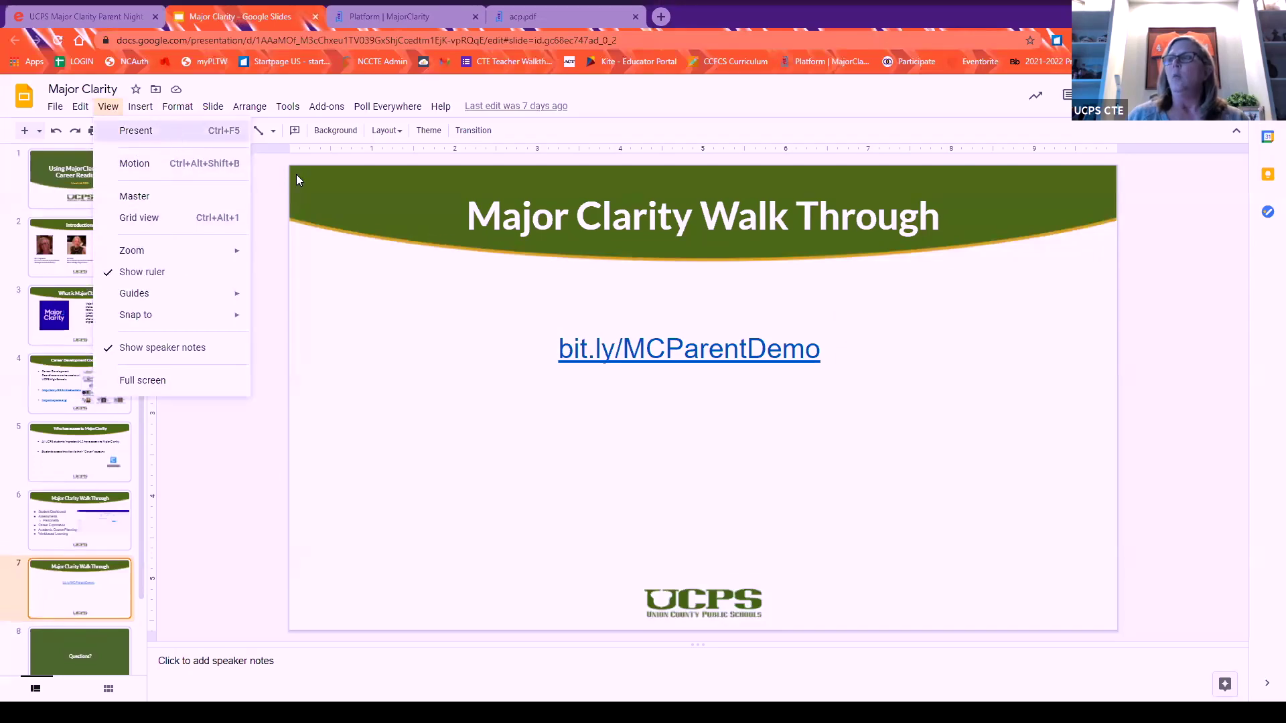
{"action": "key", "text": "ctrl+F5"}
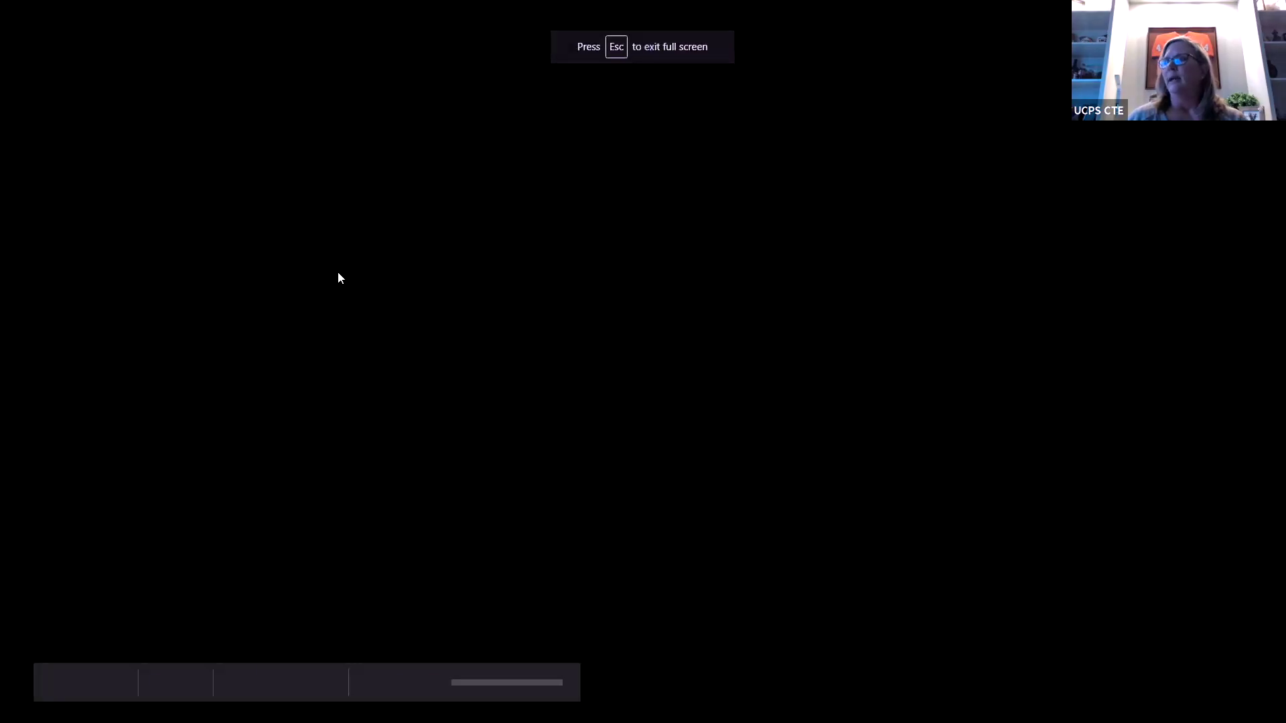